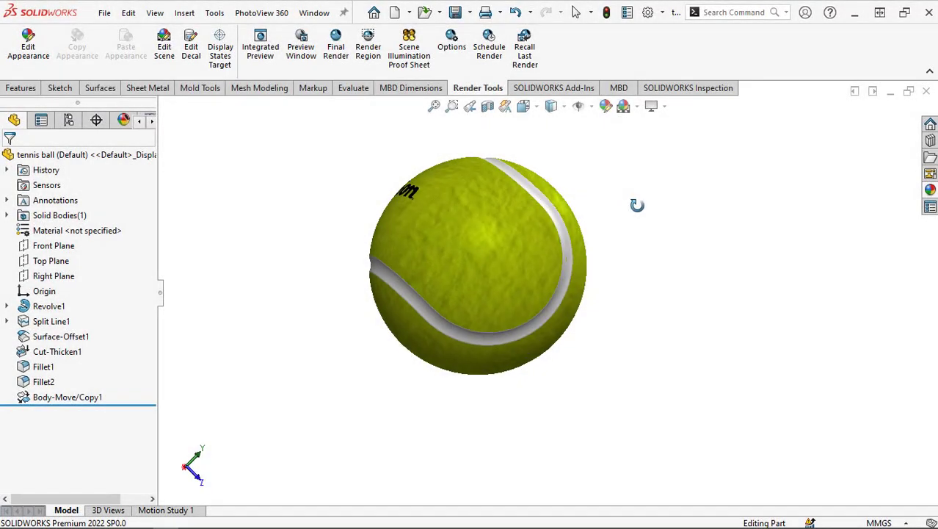
# Step: Orbit the finished tennis ball to show its seam and the Wilson logo
pyautogui.moveTo(649, 266); pyautogui.dragTo(544, 185, button='middle')
pyautogui.moveTo(446, 186); pyautogui.dragTo(360, 243, button='middle')
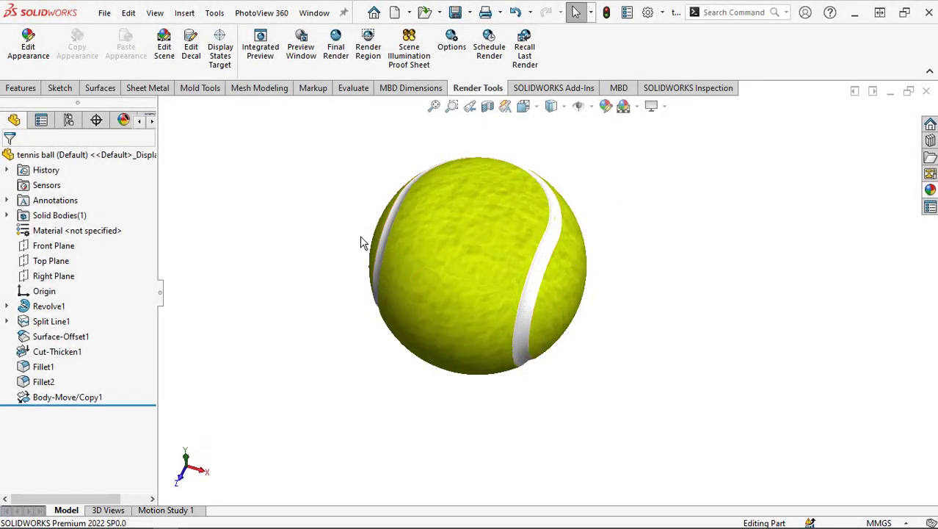
pyautogui.moveTo(298, 268)
pyautogui.mouseDown(button='middle')
pyautogui.moveTo(299, 331)
pyautogui.moveTo(349, 406)
pyautogui.moveTo(567, 465)
pyautogui.moveTo(638, 439)
pyautogui.mouseUp(button='middle')
pyautogui.moveTo(681, 231)
pyautogui.mouseDown(button='middle')
pyautogui.moveTo(631, 369)
pyautogui.moveTo(637, 434)
pyautogui.moveTo(677, 445)
pyautogui.moveTo(783, 334)
pyautogui.moveTo(706, 270)
pyautogui.moveTo(666, 245)
pyautogui.moveTo(634, 259)
pyautogui.moveTo(602, 346)
pyautogui.moveTo(555, 418)
pyautogui.moveTo(400, 427)
pyautogui.moveTo(301, 368)
pyautogui.moveTo(257, 297)
pyautogui.moveTo(344, 218)
pyautogui.moveTo(415, 421)
pyautogui.moveTo(372, 456)
pyautogui.moveTo(370, 492)
pyautogui.mouseUp(button='middle')
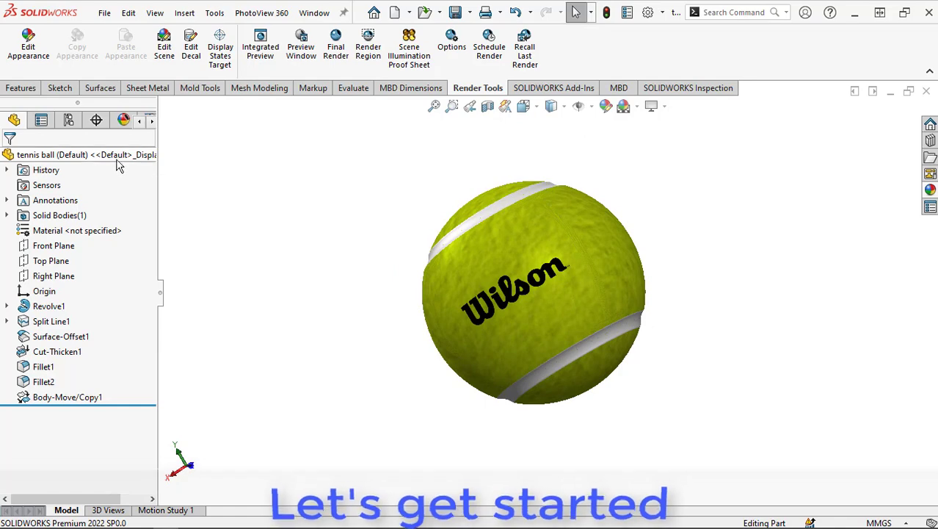
# Step: Create a new blank part document and select its Front Plane
pyautogui.click(104, 15)
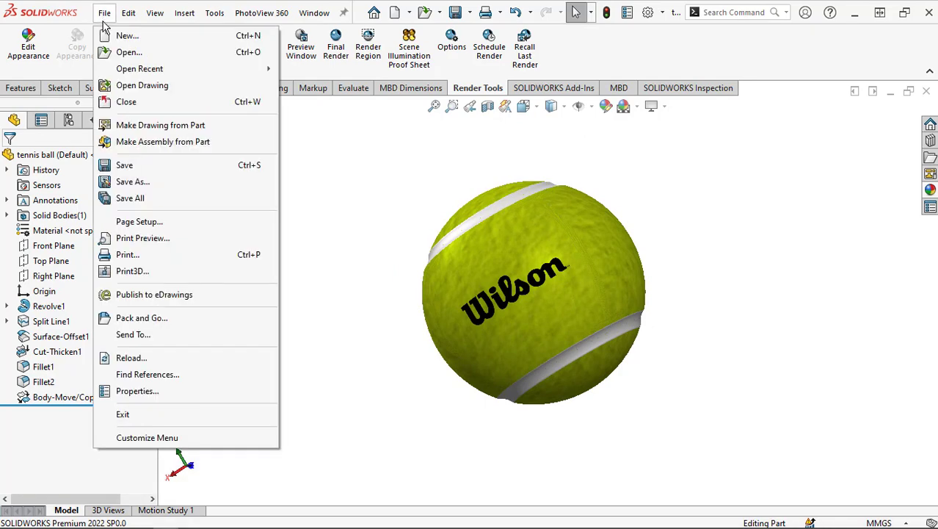
pyautogui.click(121, 36)
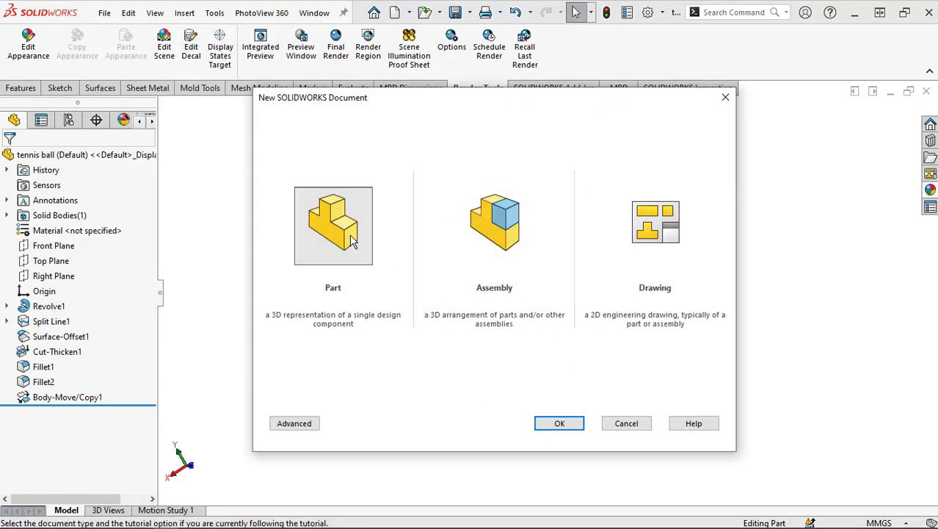
pyautogui.click(556, 426)
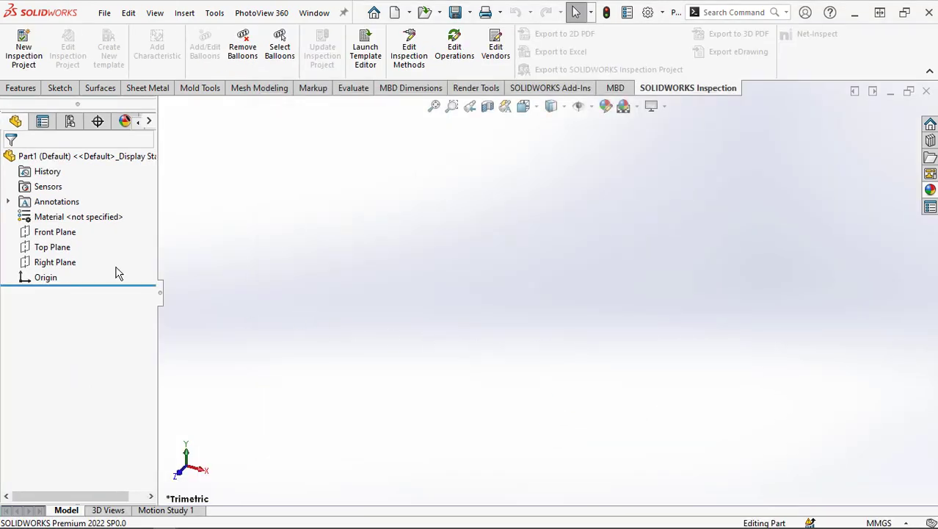
pyautogui.click(42, 232)
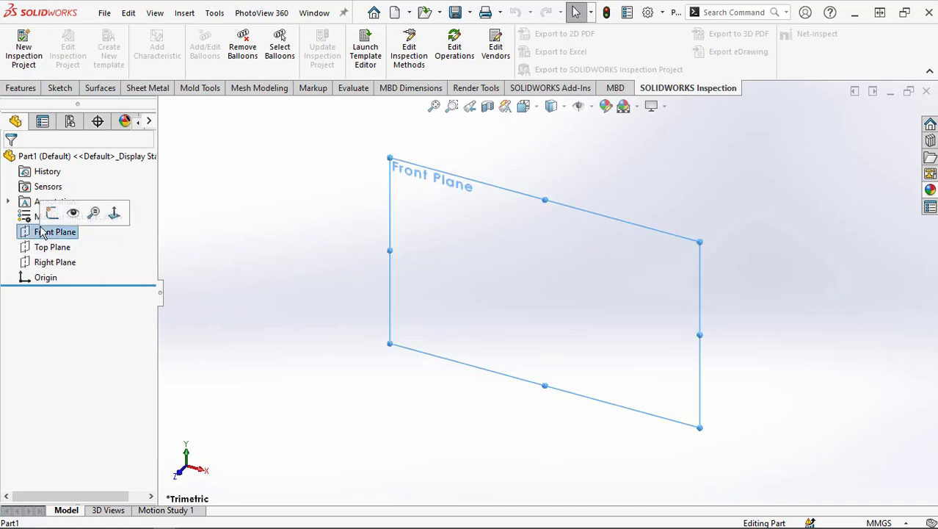
# Step: On the Front Plane, sketch a circle at the origin with a 60 mm diameter
pyautogui.click(51, 214)
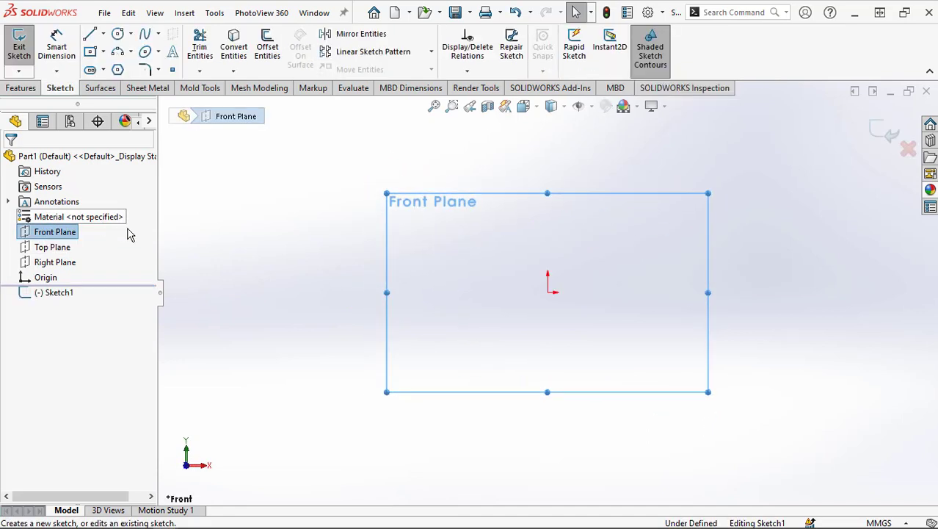
pyautogui.click(118, 34)
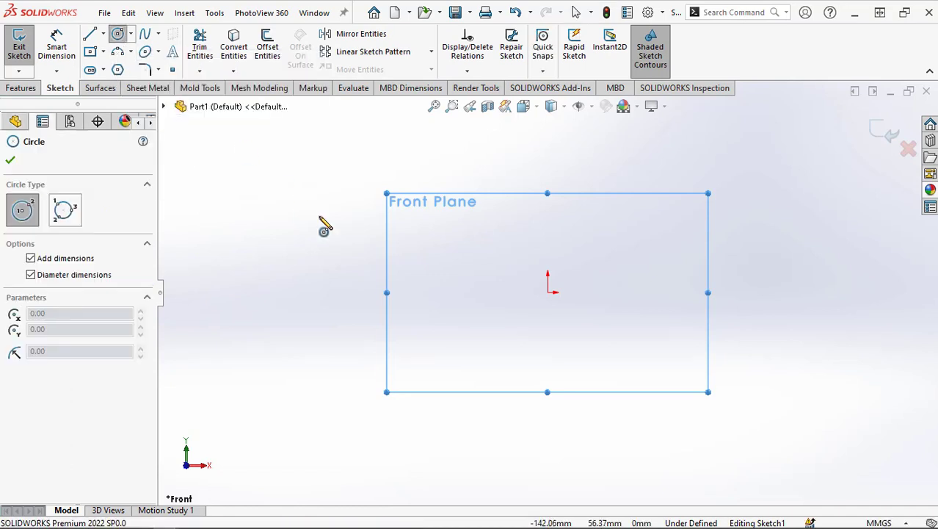
pyautogui.click(547, 292)
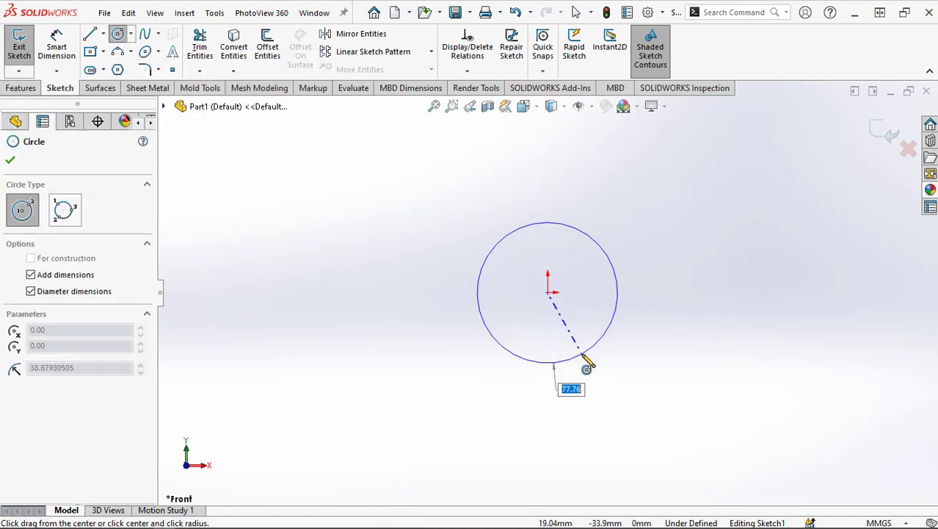
pyautogui.click(586, 361)
pyautogui.press('Escape')
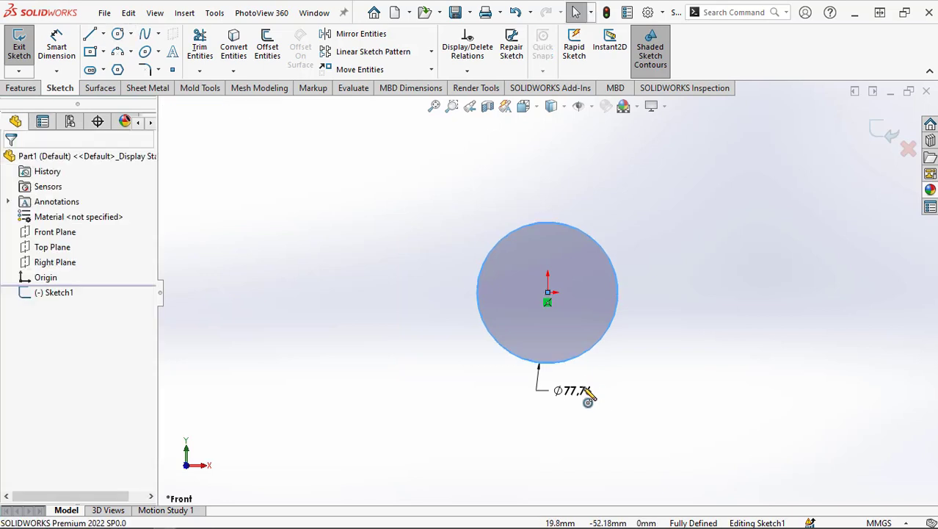
pyautogui.doubleClick(580, 391)
pyautogui.write('60')
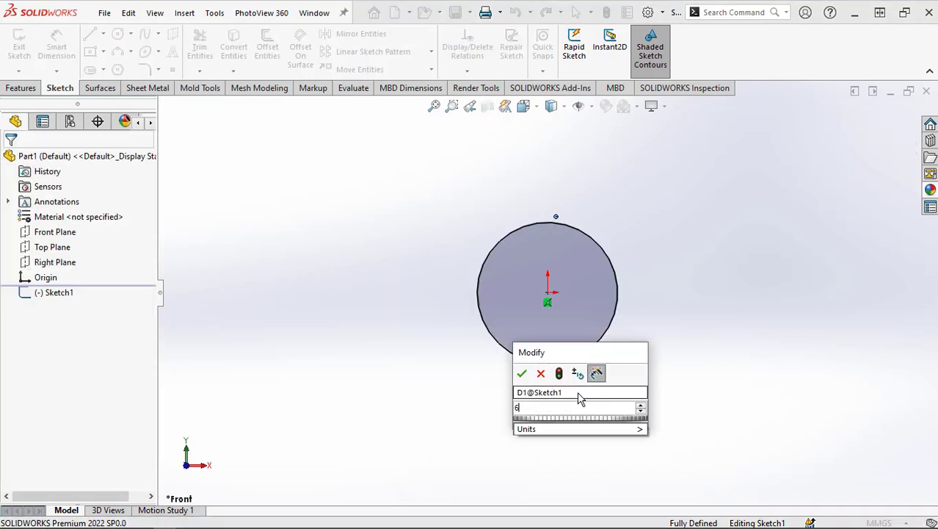
pyautogui.click(522, 373)
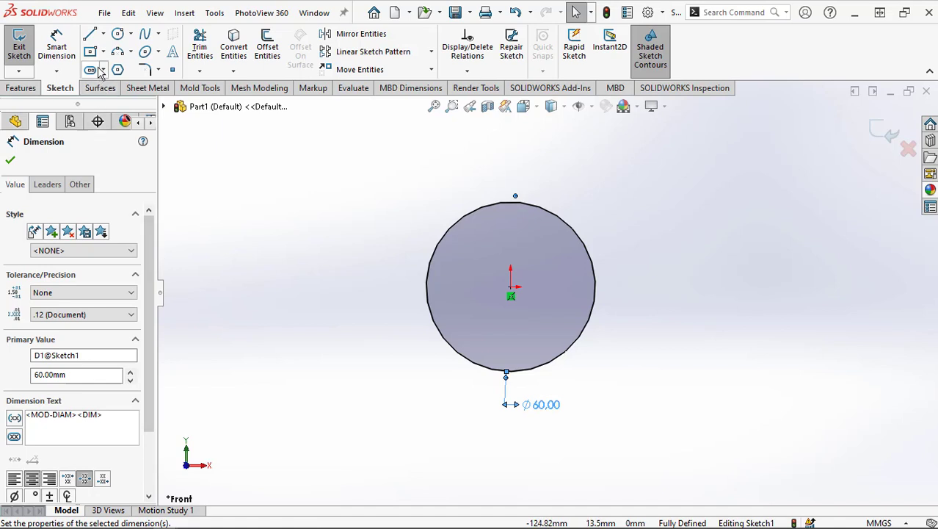
# Step: Draw a vertical line between the circle's top and bottom, then trim away the right arc
pyautogui.click(90, 36)
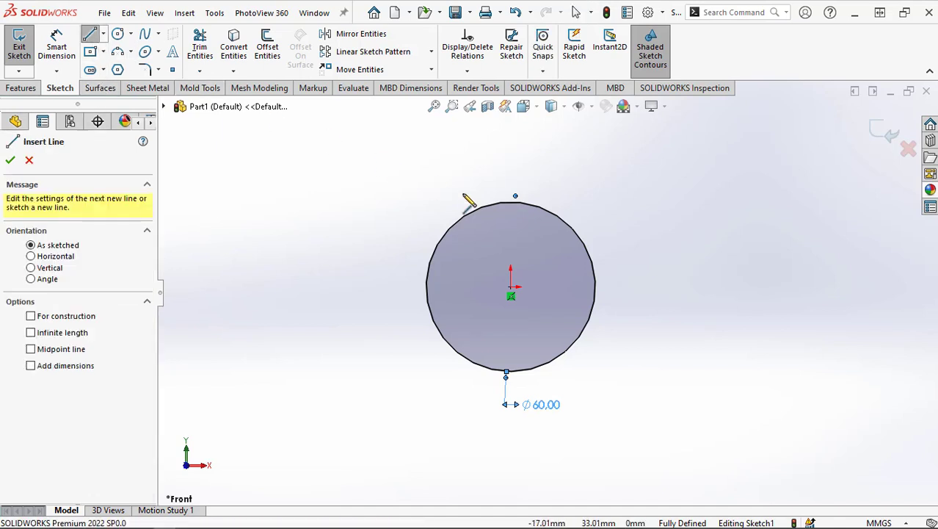
pyautogui.click(511, 202)
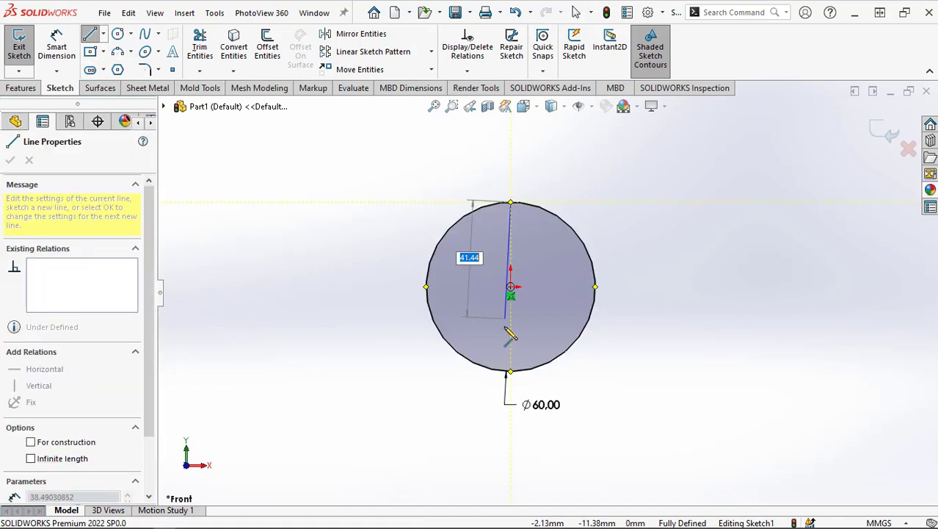
pyautogui.click(512, 371)
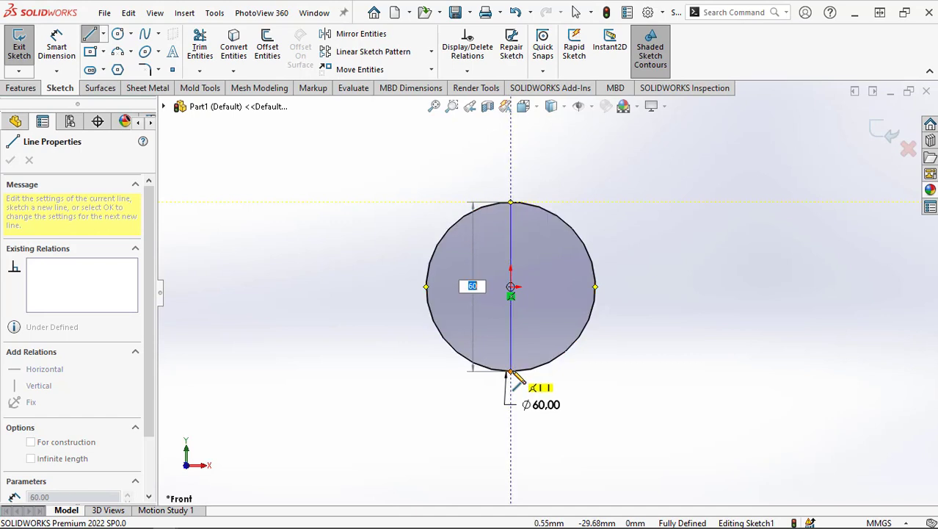
pyautogui.rightClick(513, 372)
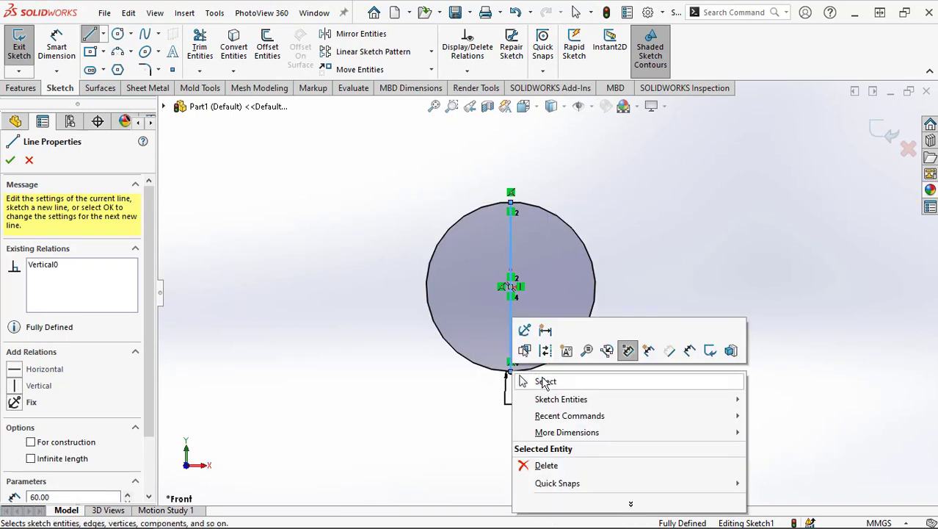
pyautogui.click(544, 381)
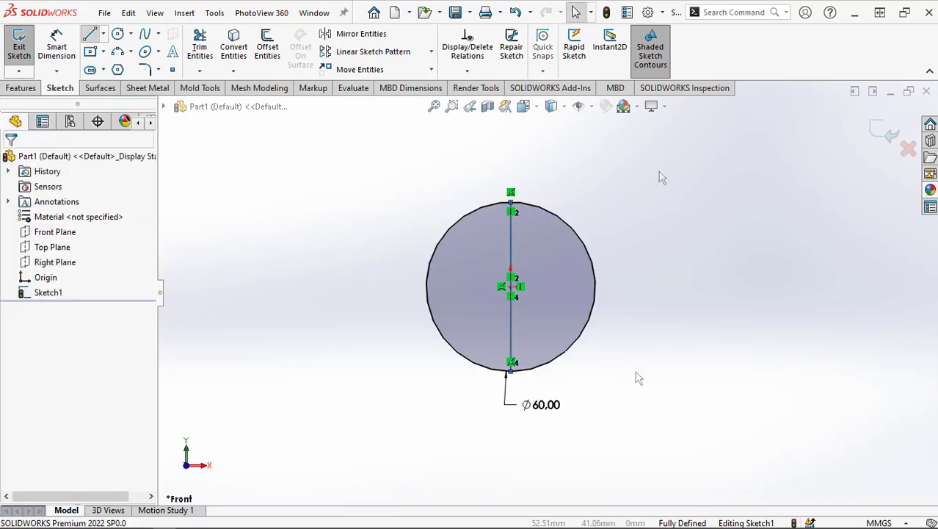
pyautogui.click(199, 47)
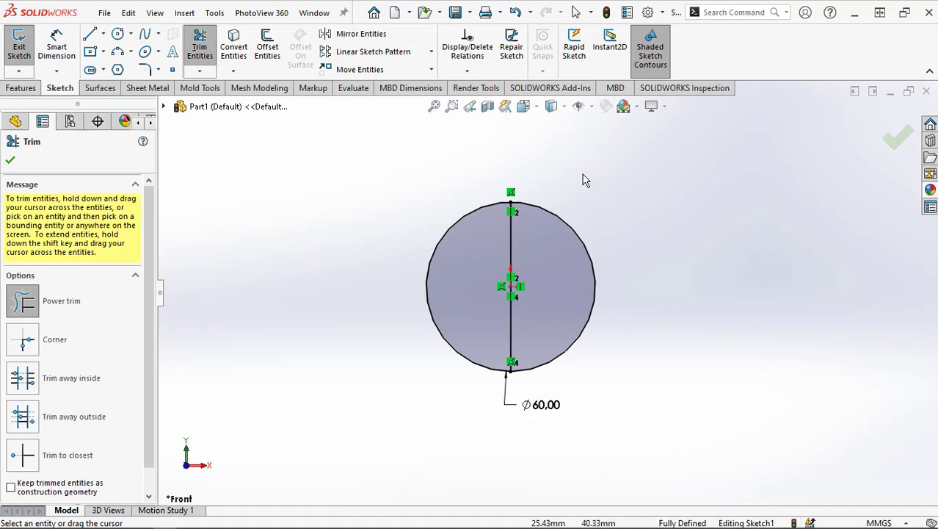
pyautogui.moveTo(582, 174); pyautogui.dragTo(571, 262)
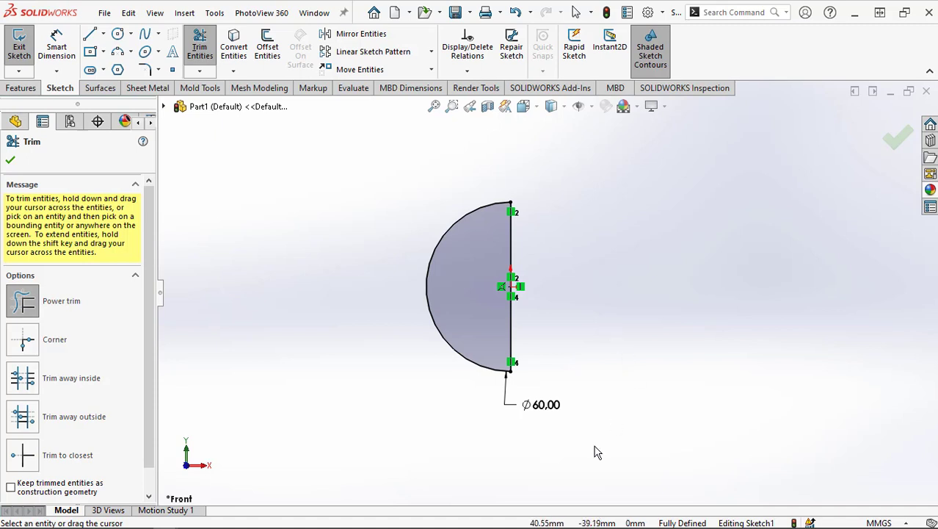
pyautogui.click(10, 162)
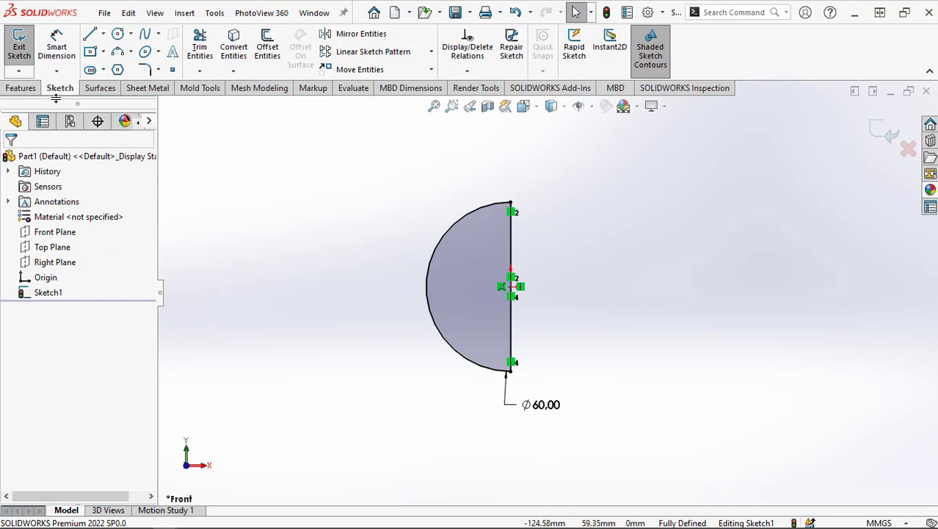
# Step: Revolve the semicircle 360° about its vertical line into a solid Ø60 mm sphere
pyautogui.click(21, 89)
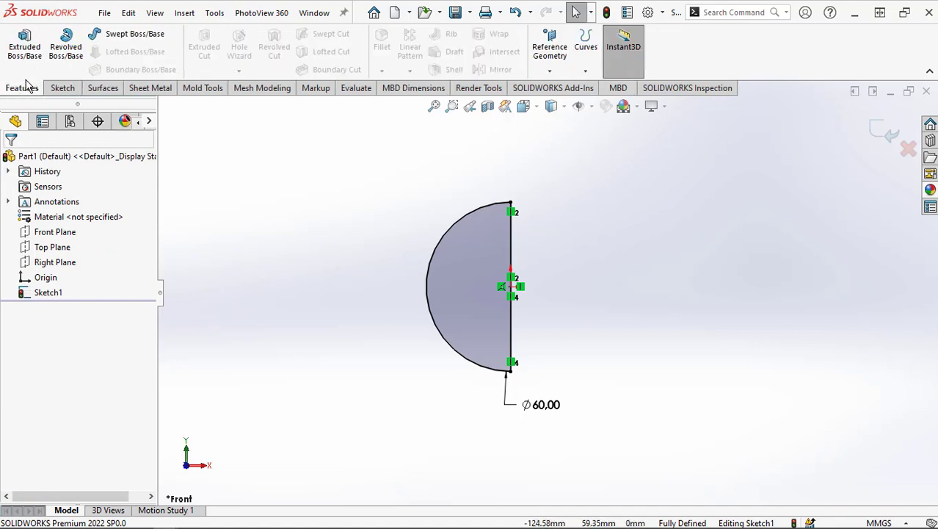
pyautogui.click(66, 46)
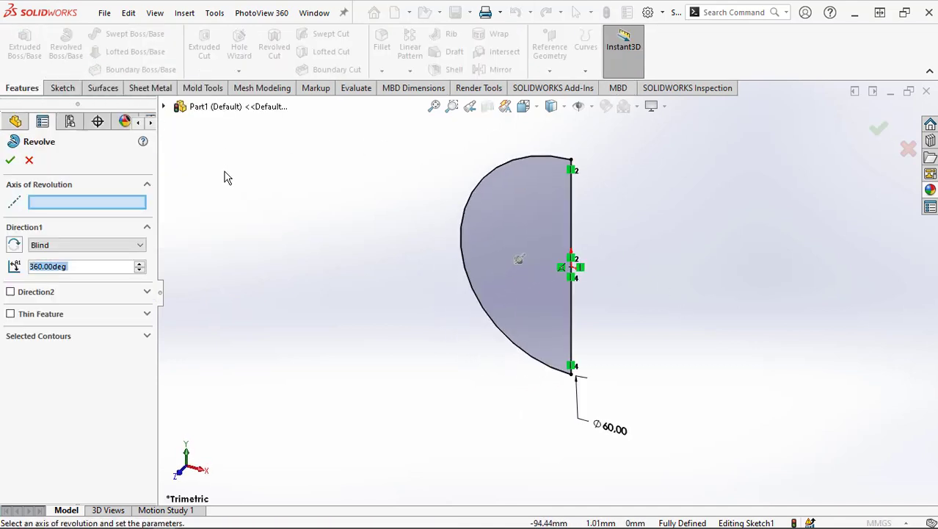
pyautogui.click(575, 231)
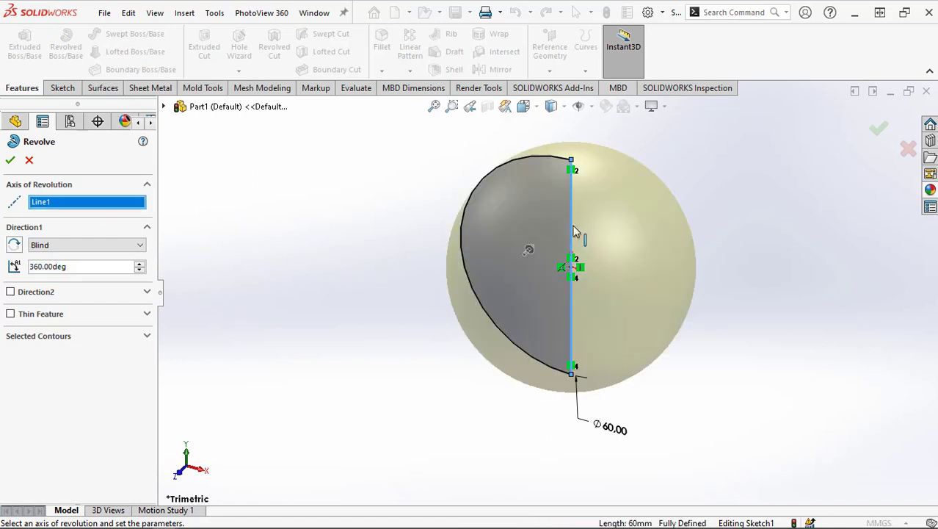
pyautogui.click(10, 161)
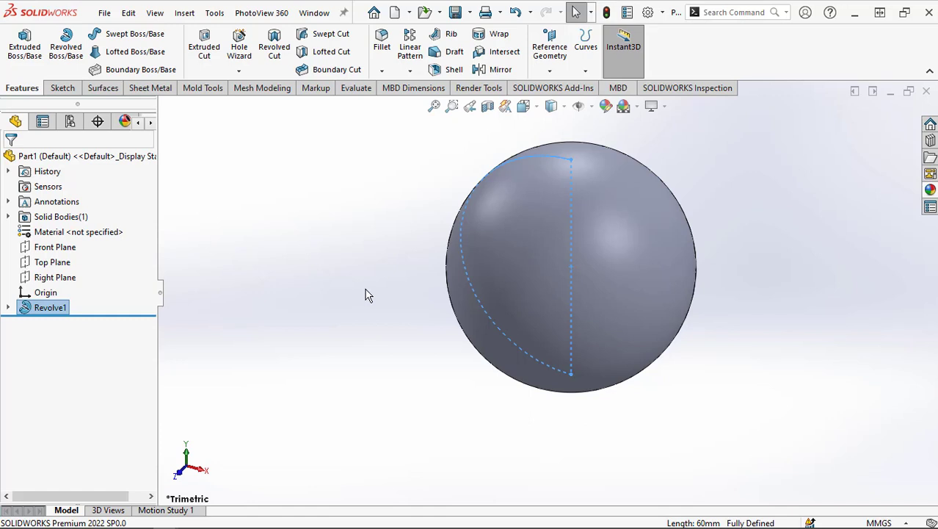
pyautogui.click(368, 294)
pyautogui.scroll(2, 784, 305)
pyautogui.scroll(-2, 691, 228)
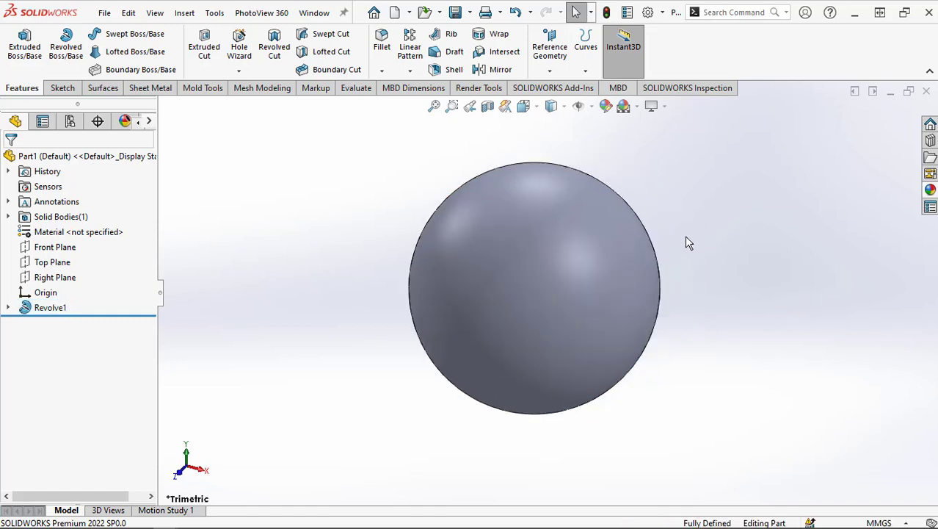
# Step: On the Right Plane, sketch a centre rectangle from the origin to the sphere's outline
pyautogui.click(38, 283)
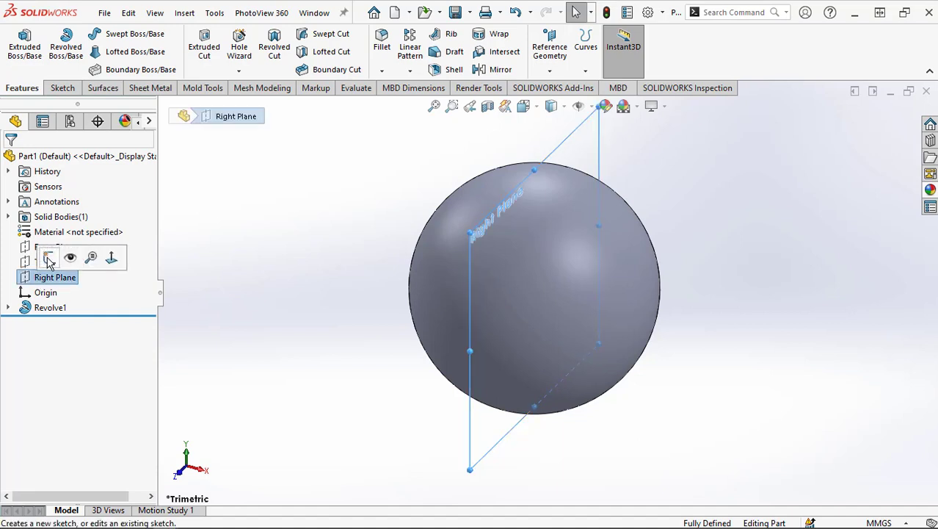
pyautogui.click(45, 257)
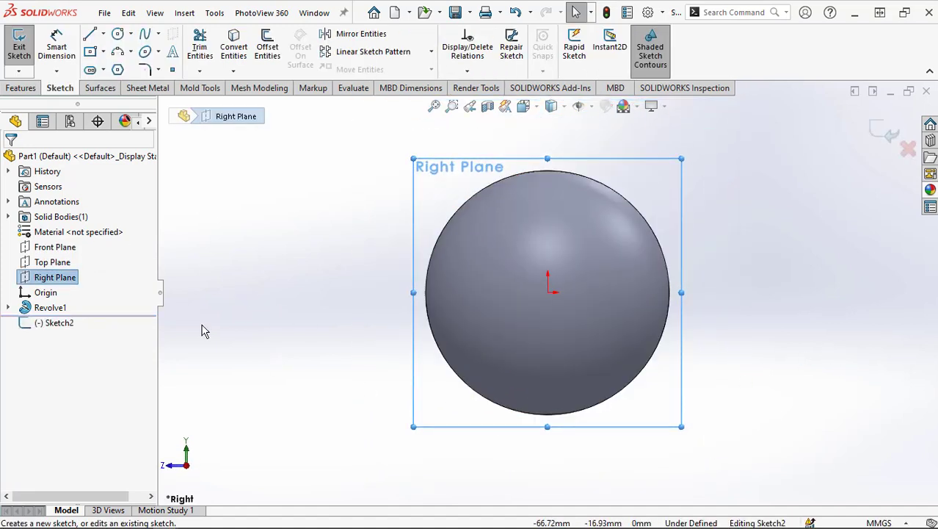
pyautogui.click(105, 52)
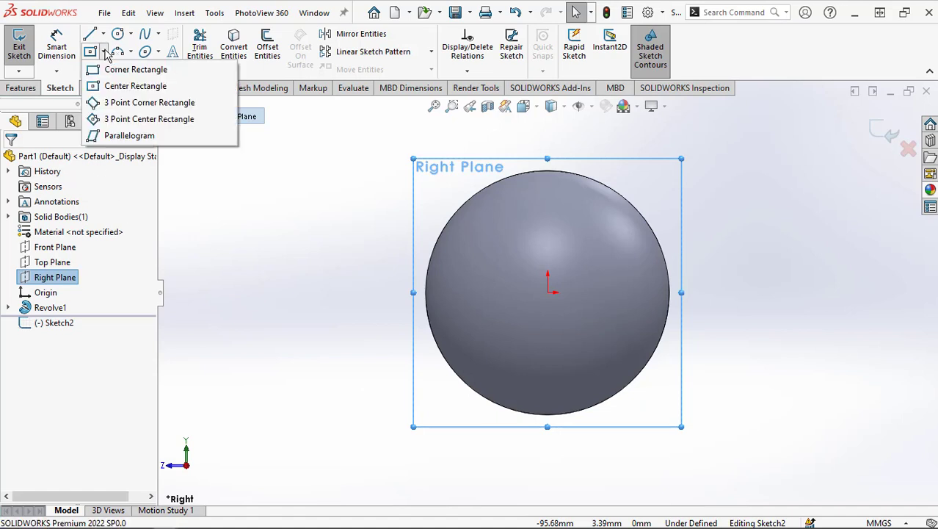
pyautogui.click(109, 87)
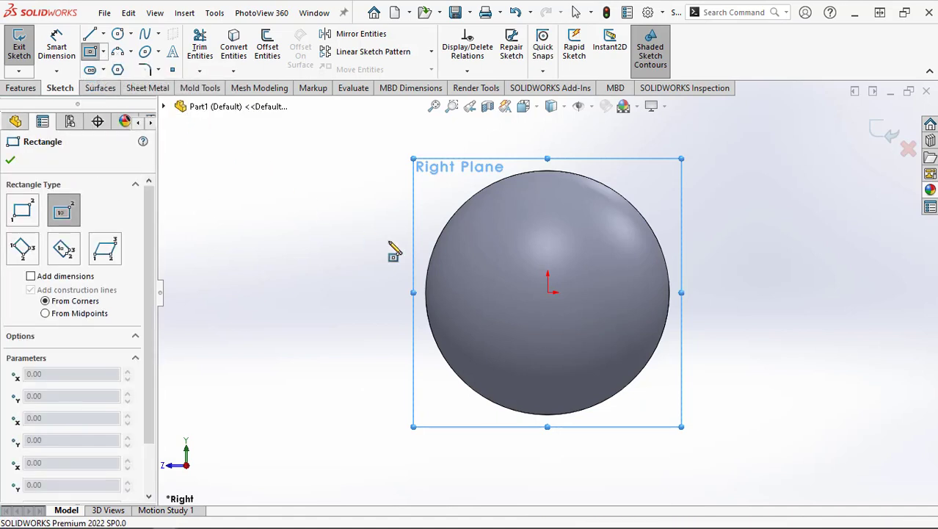
pyautogui.click(548, 292)
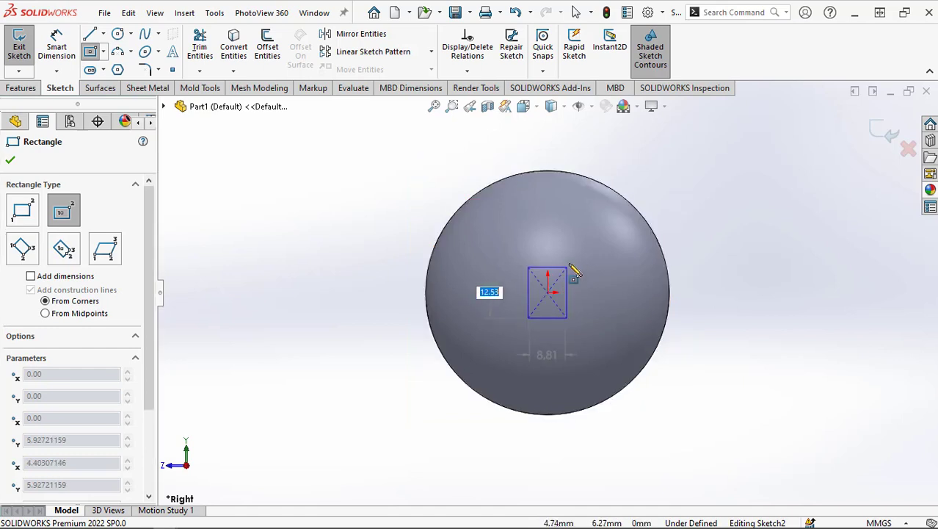
pyautogui.click(622, 196)
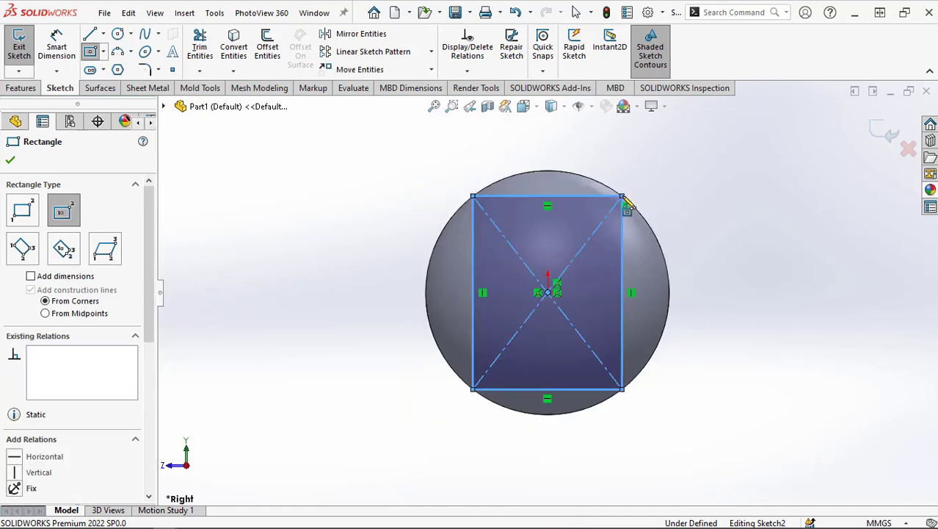
pyautogui.rightClick(704, 218)
pyautogui.click(710, 229)
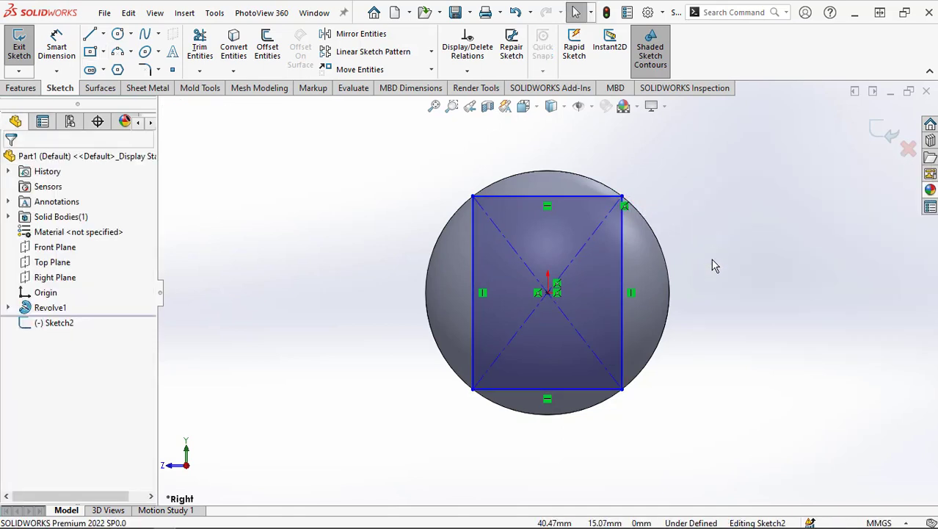
# Step: Make all four rectangle sides equal, forming a square, and set them as construction geometry
pyautogui.click(622, 334)
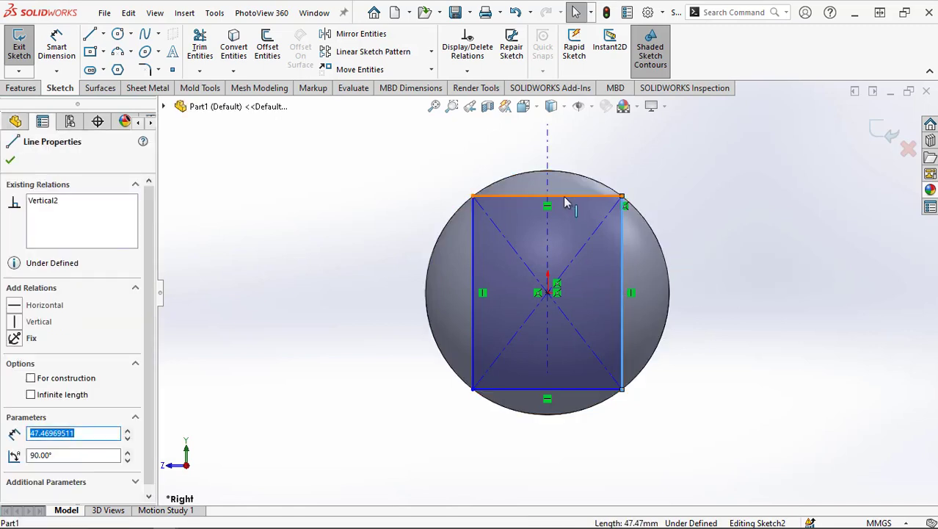
pyautogui.click(573, 196)
pyautogui.keyDown('ctrl'); pyautogui.click(622, 353); pyautogui.keyUp('ctrl')
pyautogui.keyDown('ctrl'); pyautogui.click(536, 387); pyautogui.keyUp('ctrl')
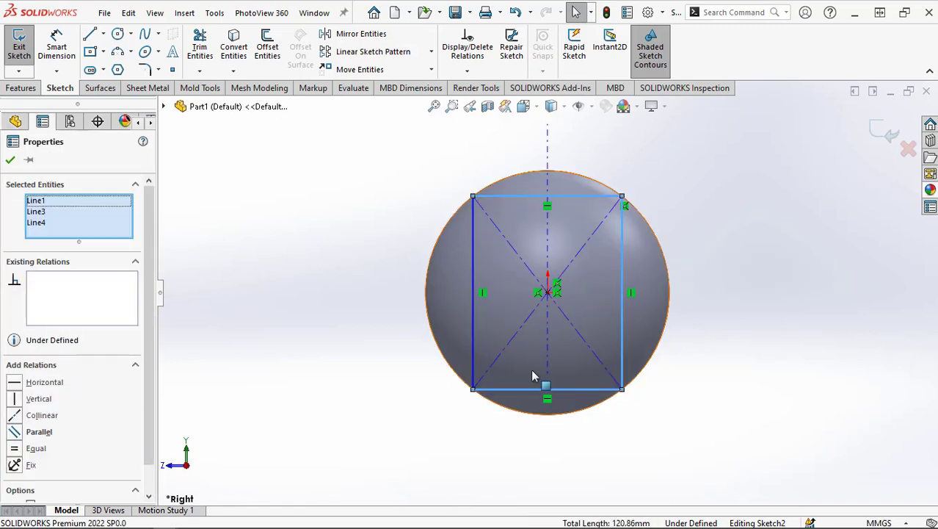
pyautogui.keyDown('ctrl'); pyautogui.click(473, 314); pyautogui.keyUp('ctrl')
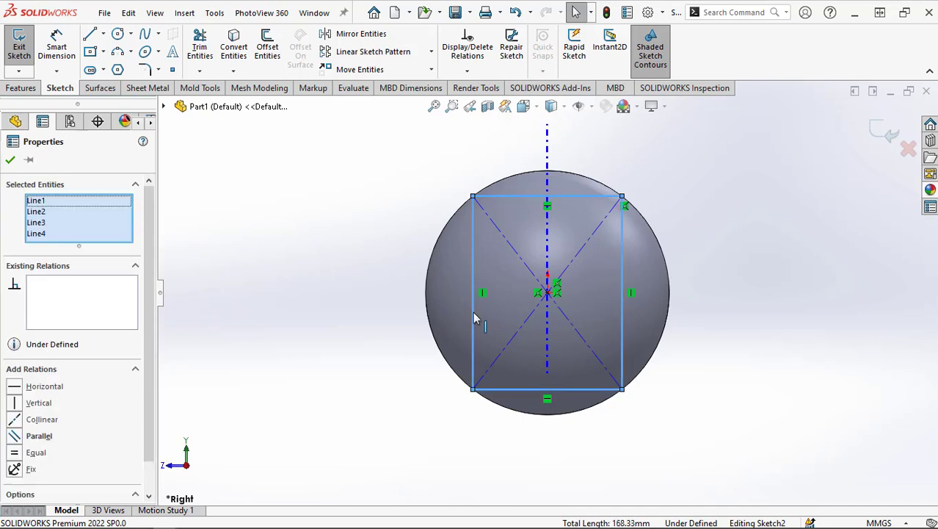
pyautogui.click(14, 453)
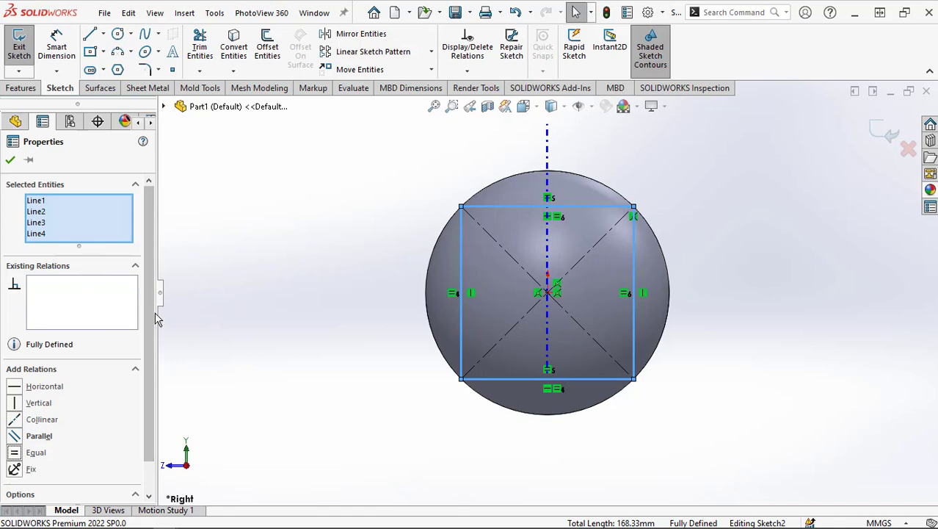
pyautogui.scroll(-2, 147, 340)
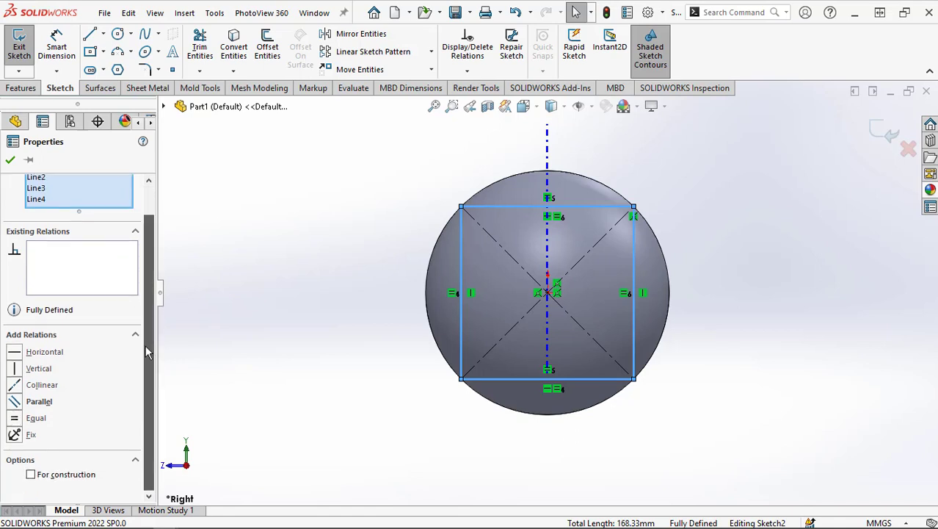
pyautogui.click(74, 480)
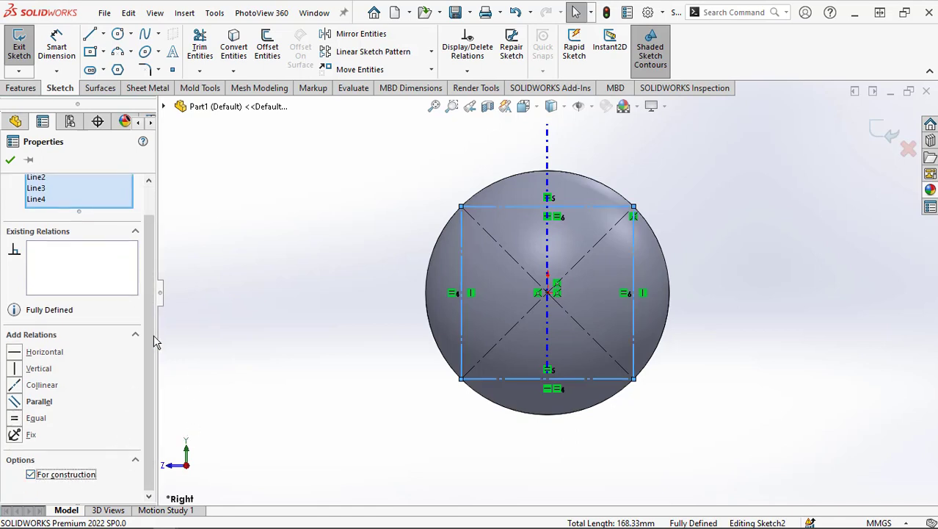
pyautogui.click(11, 161)
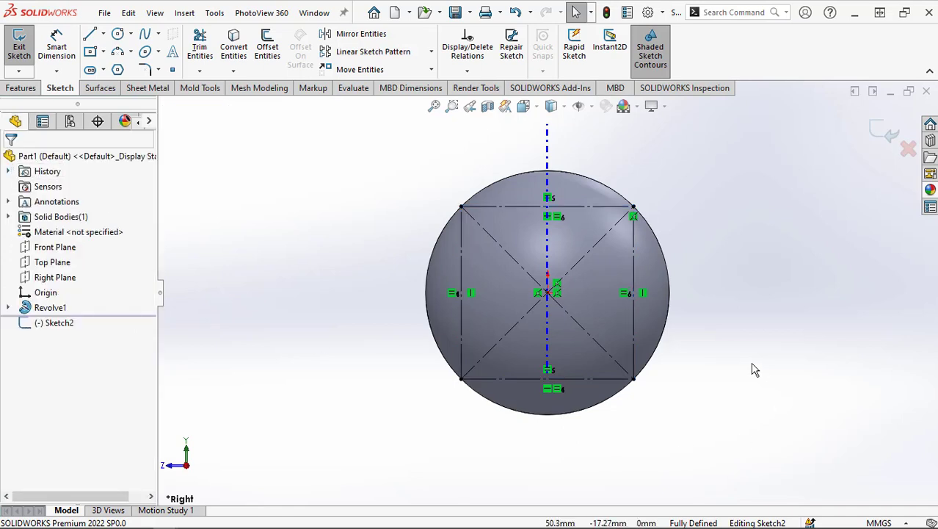
pyautogui.keyDown('ctrl'); pyautogui.moveTo(754, 369); pyautogui.dragTo(712, 355, button='middle'); pyautogui.keyUp('ctrl')
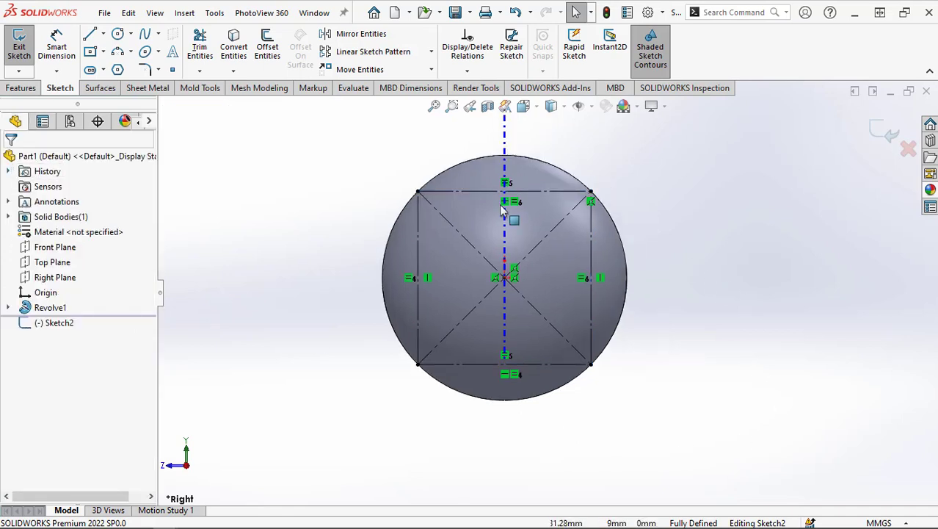
# Step: Draw a Ø42.43 circle at the origin, tangent to the square's sides
pyautogui.click(118, 35)
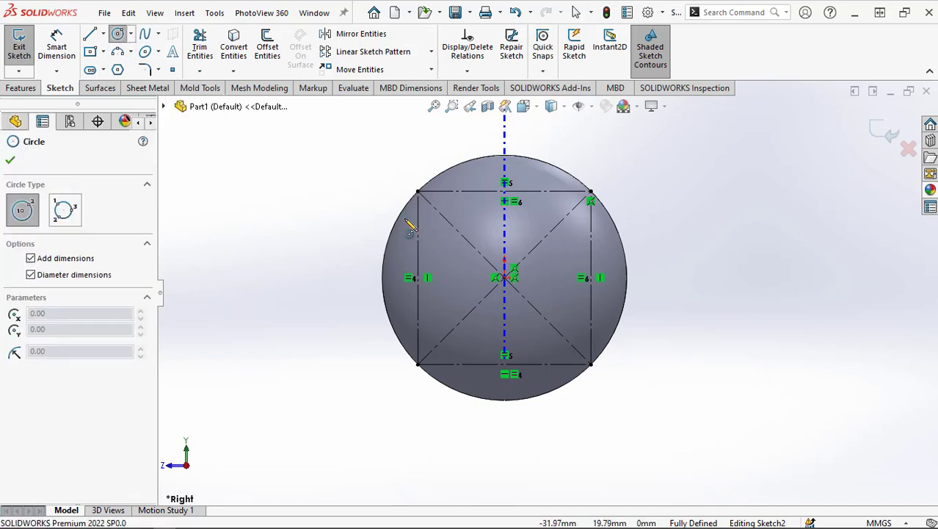
pyautogui.click(505, 278)
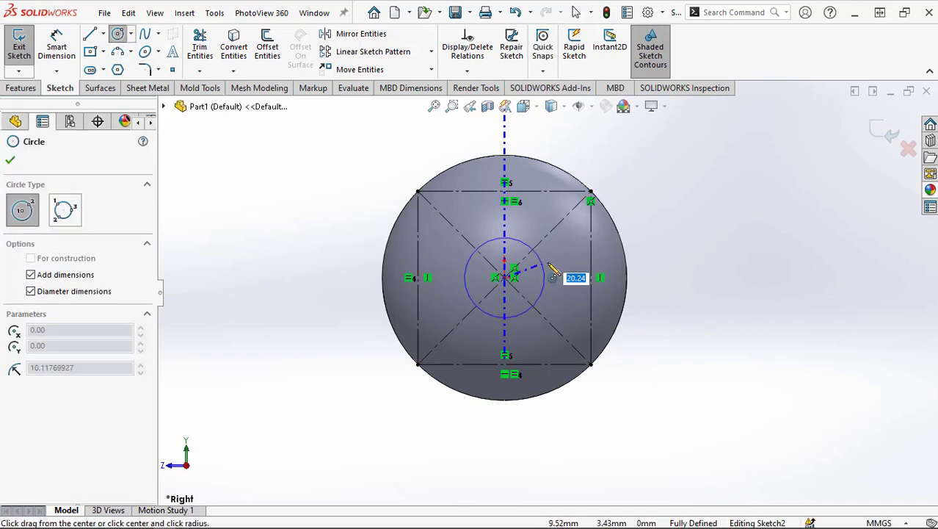
pyautogui.click(591, 257)
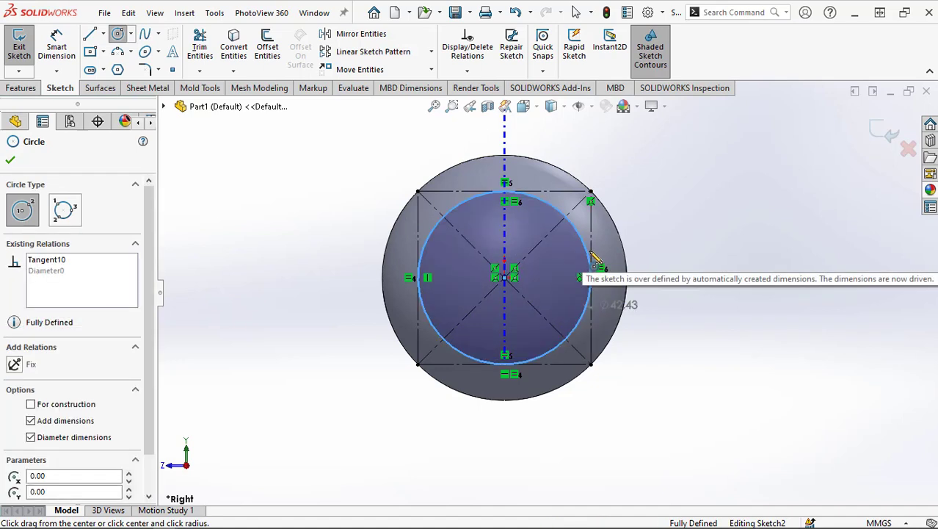
pyautogui.click(10, 164)
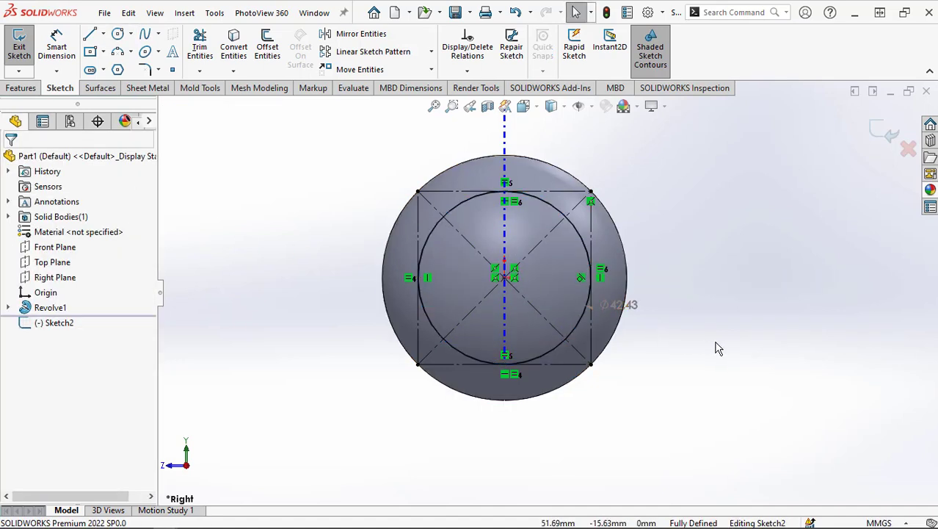
# Step: Trim away the circle's left half, leaving the right semicircular arc
pyautogui.keyDown('ctrl'); pyautogui.moveTo(718, 348); pyautogui.dragTo(680, 335, button='middle'); pyautogui.keyUp('ctrl')
pyautogui.click(200, 47)
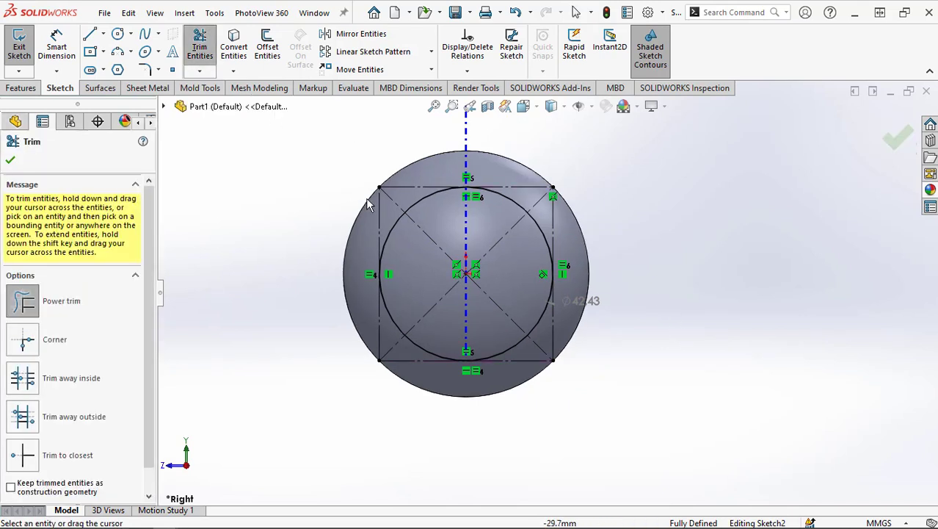
pyautogui.moveTo(433, 222); pyautogui.dragTo(418, 204)
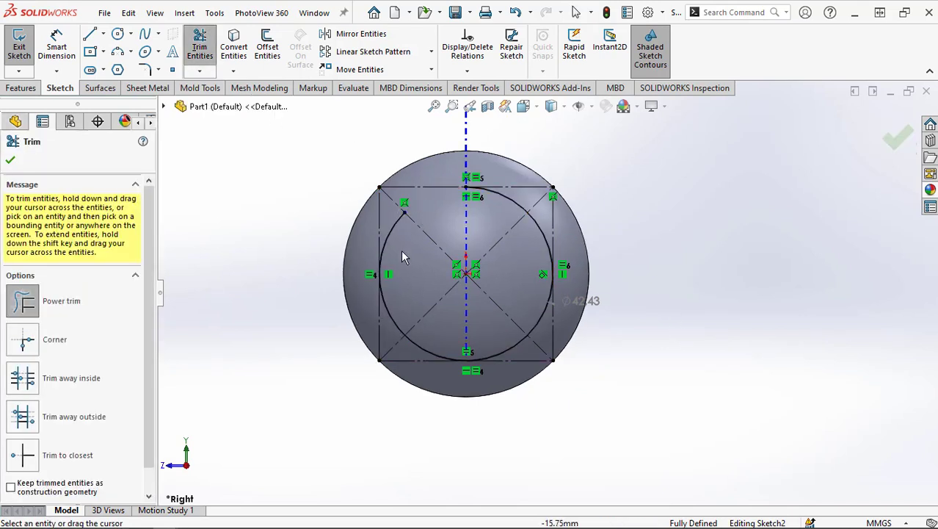
pyautogui.moveTo(395, 235); pyautogui.dragTo(379, 242)
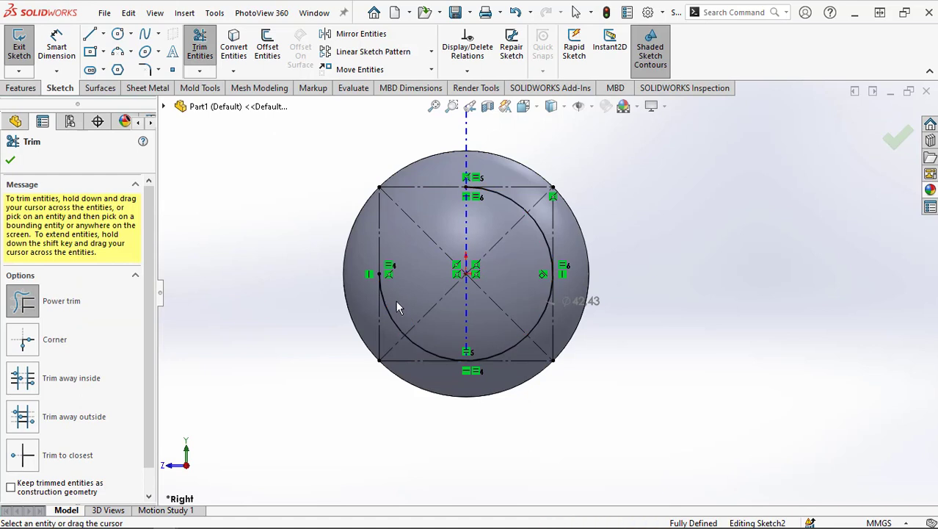
pyautogui.moveTo(396, 302); pyautogui.dragTo(389, 318)
pyautogui.moveTo(439, 348); pyautogui.dragTo(419, 345)
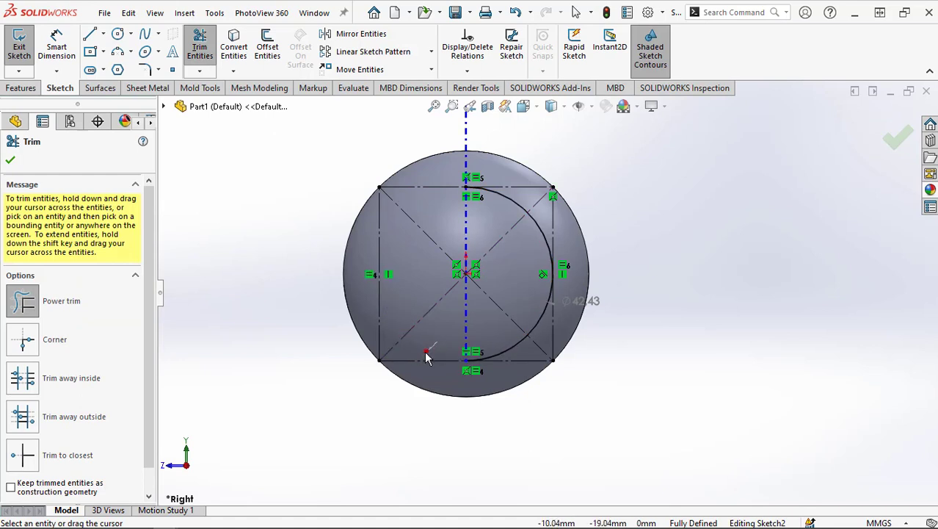
pyautogui.click(10, 162)
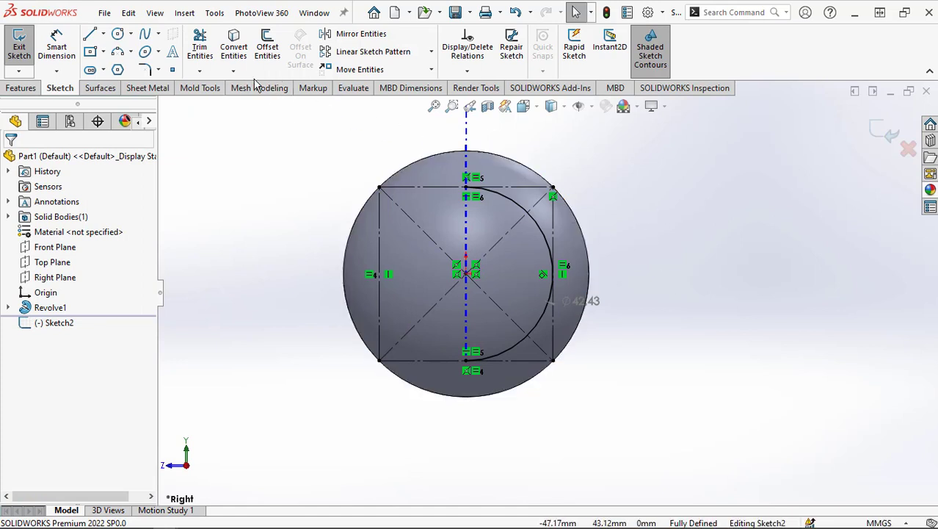
# Step: Offset the square's left side 5 mm outward
pyautogui.click(267, 48)
pyautogui.write('5')
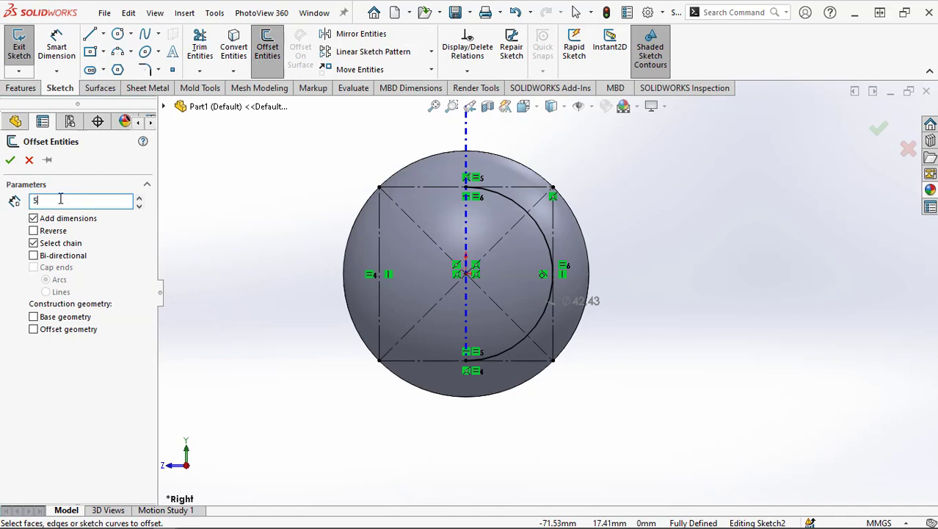
pyautogui.press('Return')
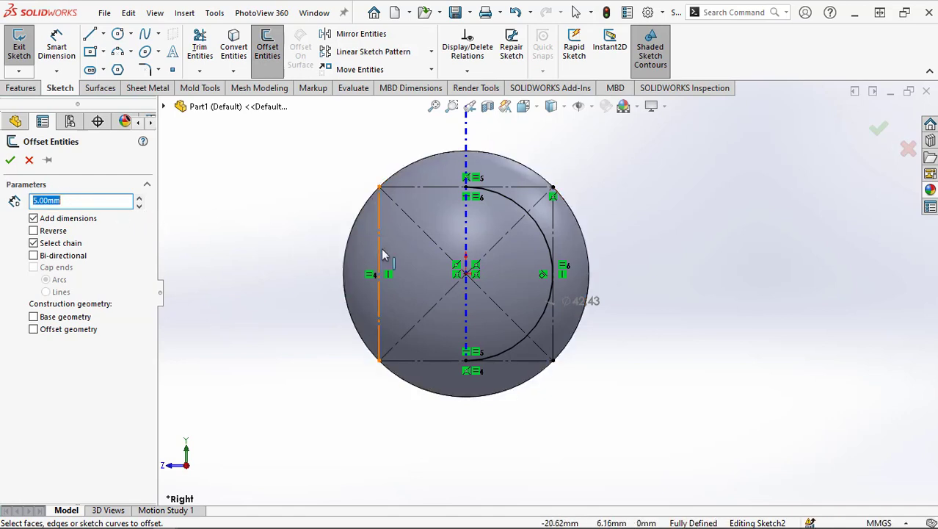
pyautogui.click(381, 255)
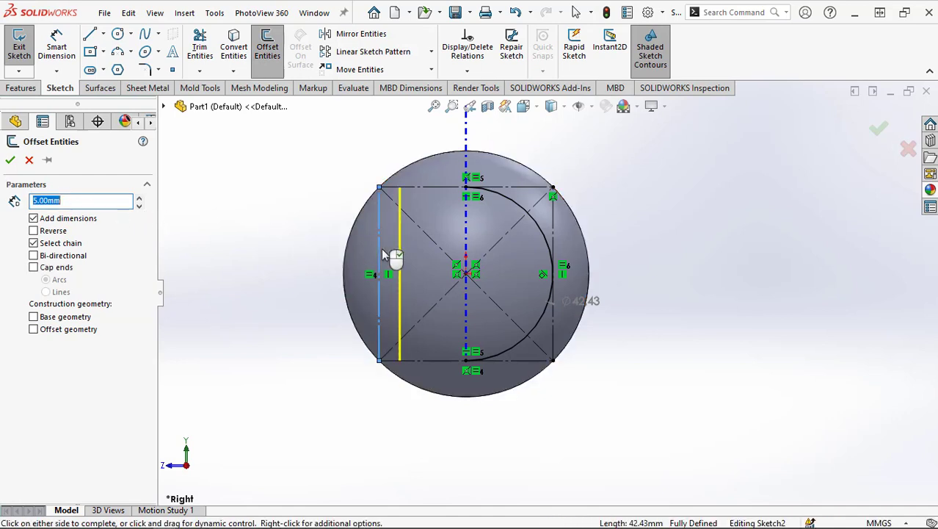
pyautogui.click(56, 234)
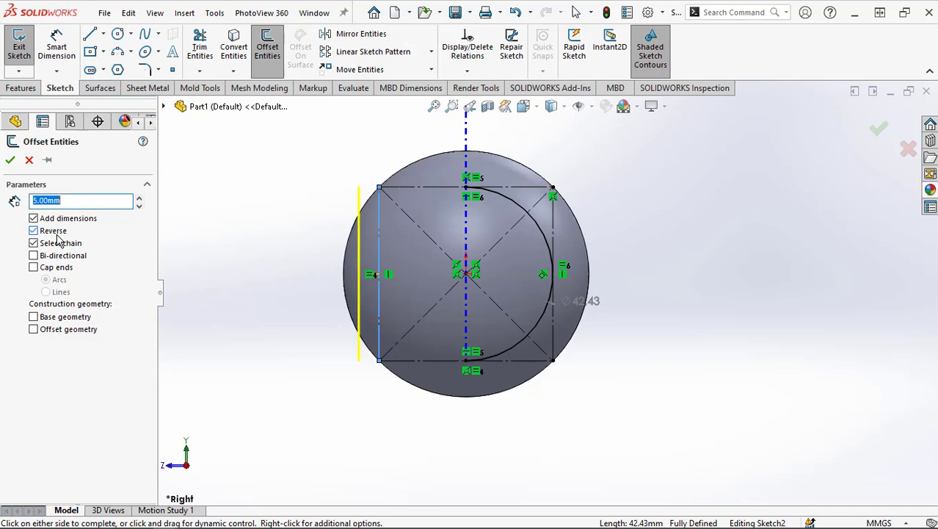
pyautogui.click(9, 160)
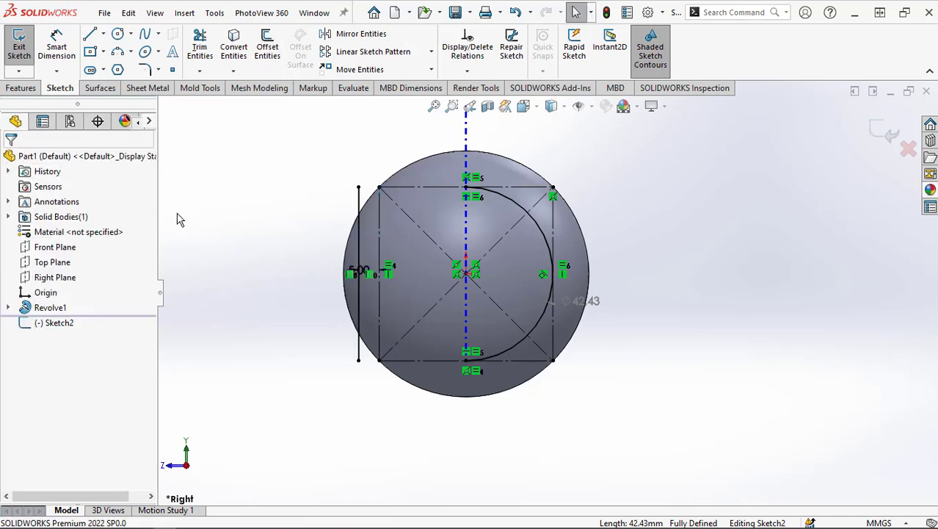
# Step: Draw horizontal lines from the arc's top and bottom ends left to the offset line
pyautogui.click(91, 35)
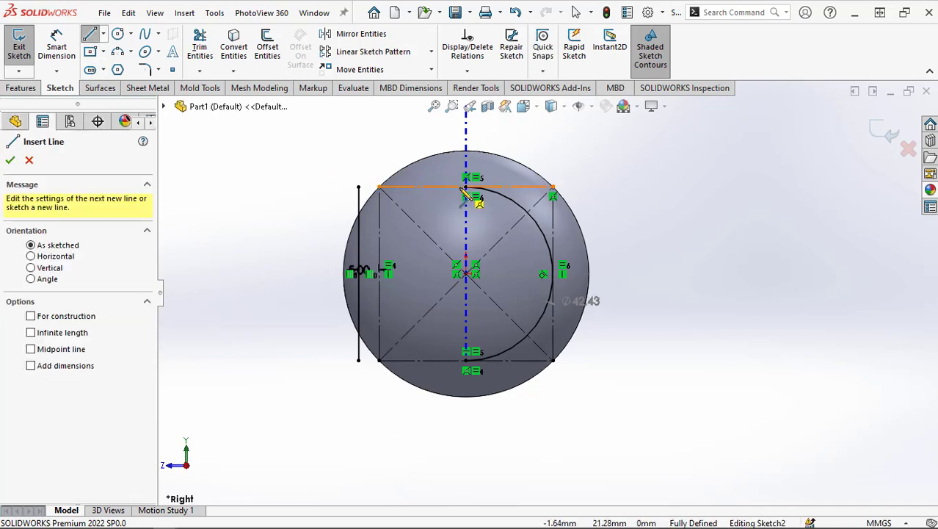
pyautogui.moveTo(466, 188); pyautogui.dragTo(358, 186)
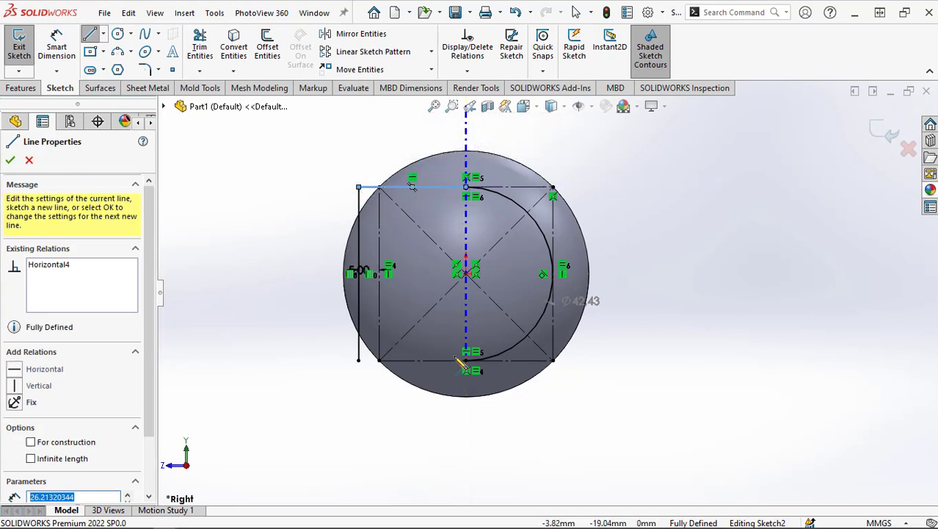
pyautogui.moveTo(465, 360); pyautogui.dragTo(358, 361)
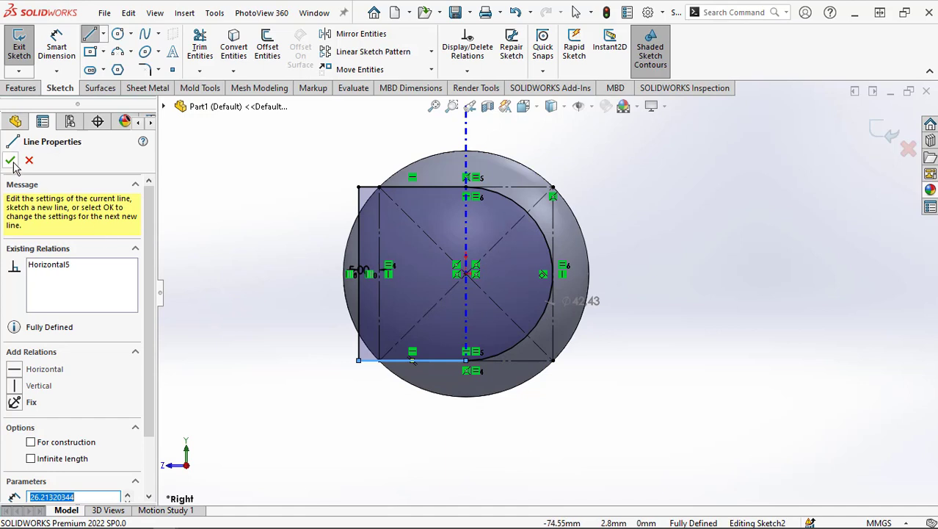
pyautogui.click(10, 160)
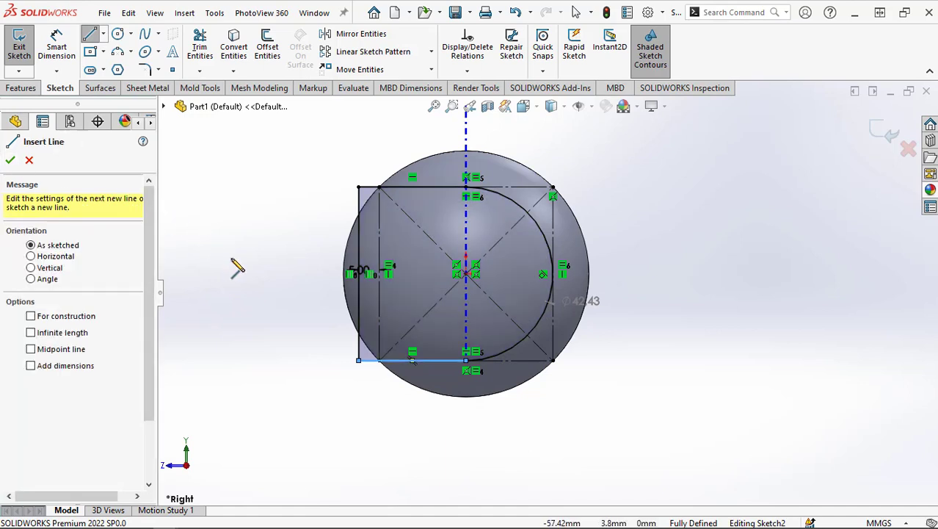
pyautogui.press('Escape')
pyautogui.press('Escape')
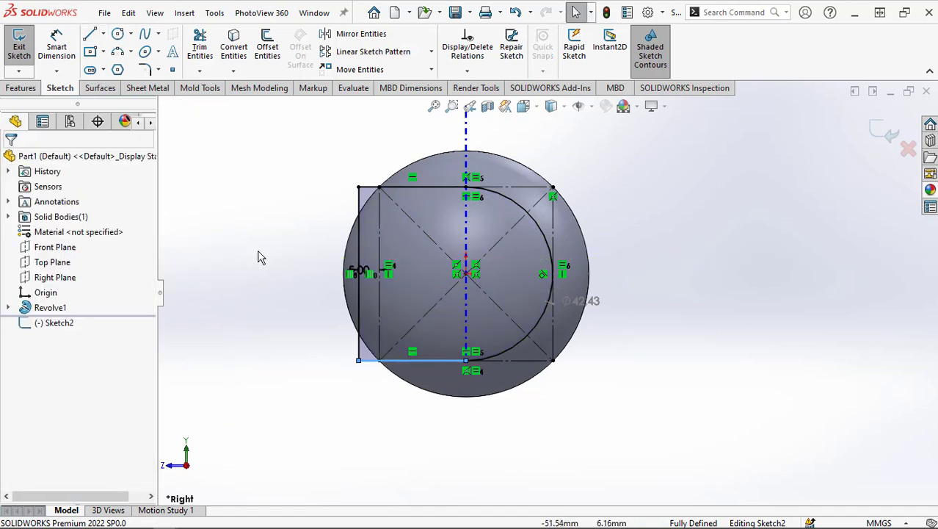
# Step: Convert the left vertical line to construction geometry
pyautogui.click(283, 262)
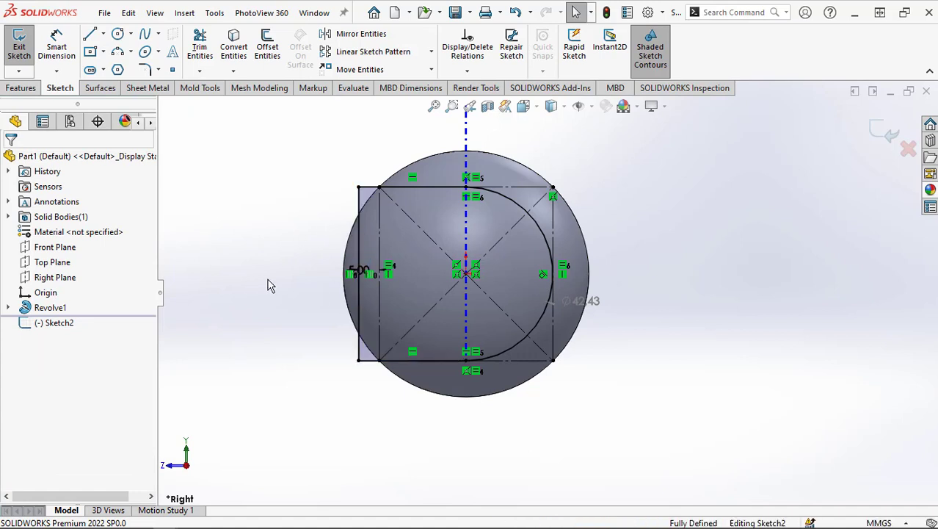
pyautogui.click(359, 256)
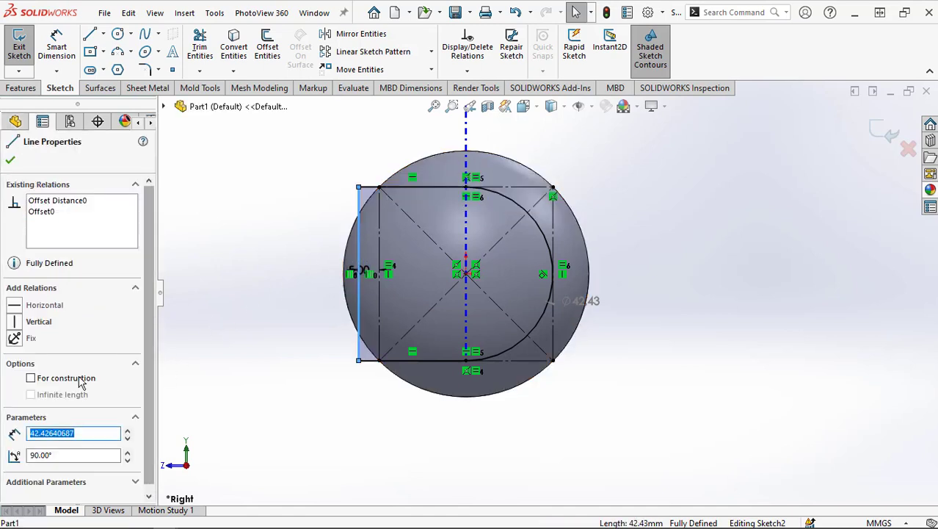
pyautogui.click(31, 377)
pyautogui.click(10, 162)
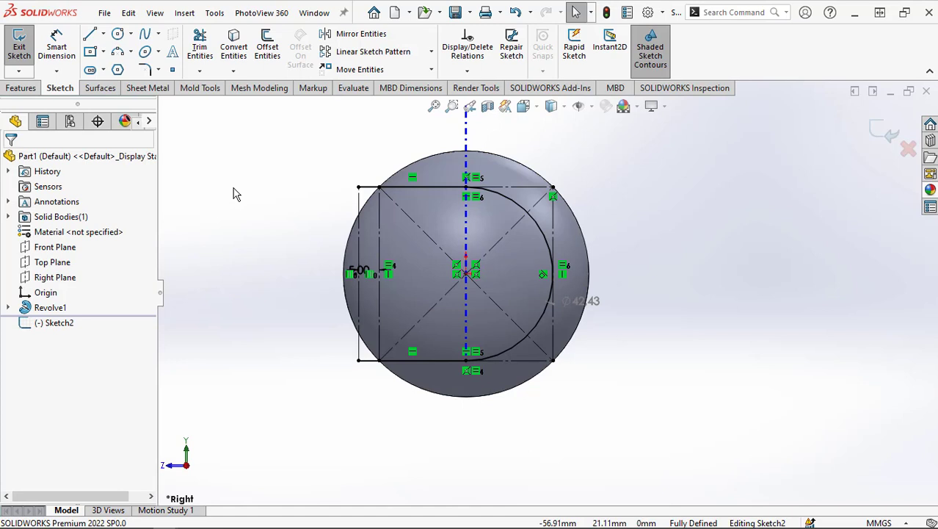
# Step: Offset the D-shaped seam path 1.50 mm in both directions
pyautogui.click(267, 48)
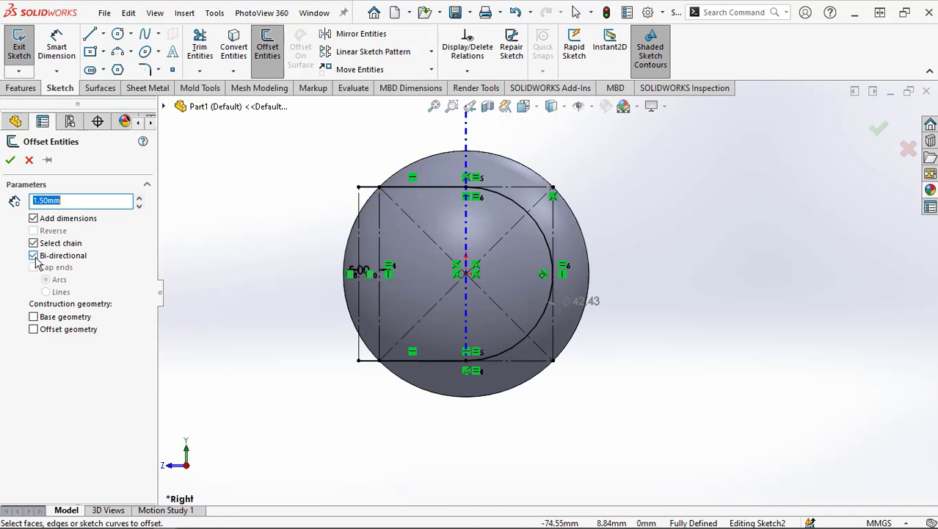
pyautogui.click(512, 204)
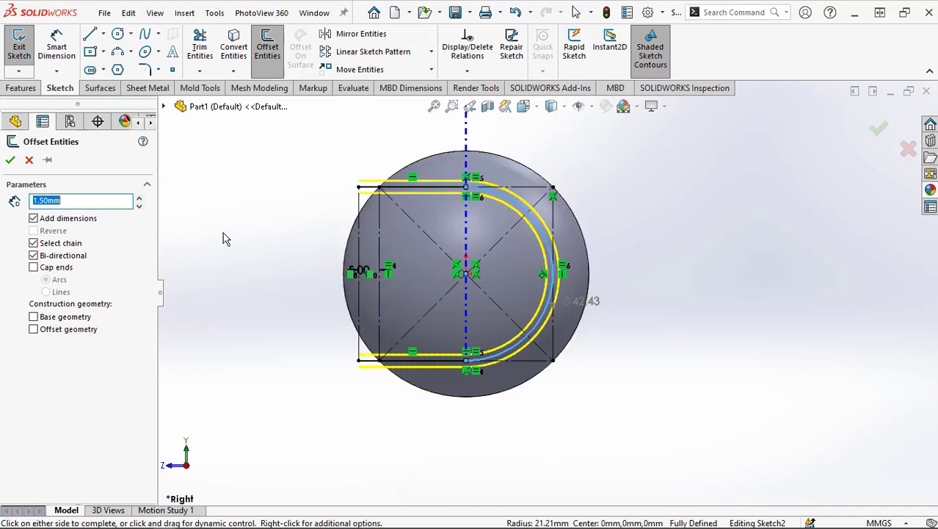
pyautogui.click(11, 159)
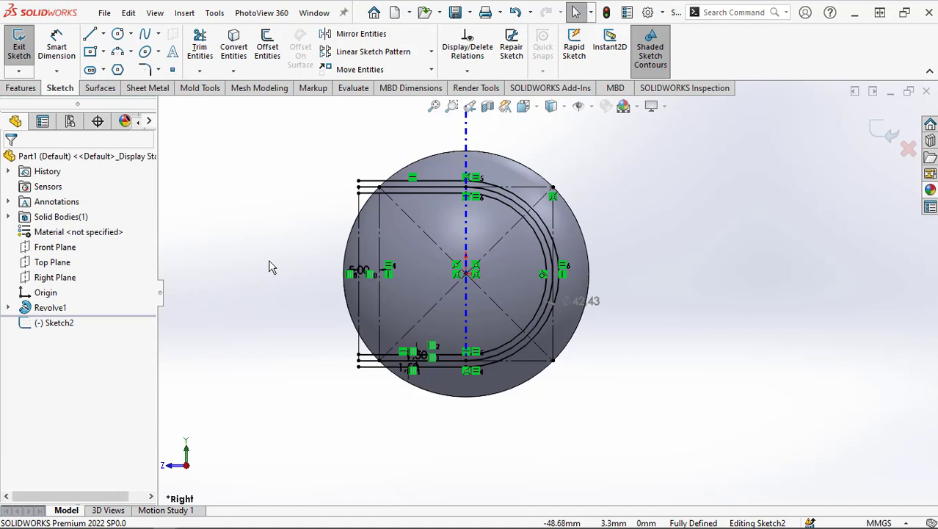
# Step: Set the original top line, arc and bottom line as construction geometry
pyautogui.click(411, 187)
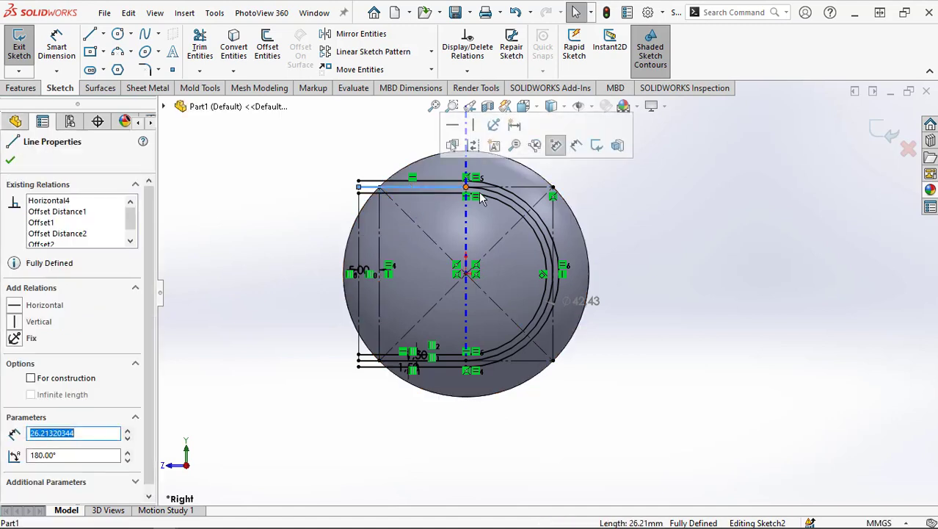
pyautogui.keyDown('ctrl'); pyautogui.click(519, 211); pyautogui.keyUp('ctrl')
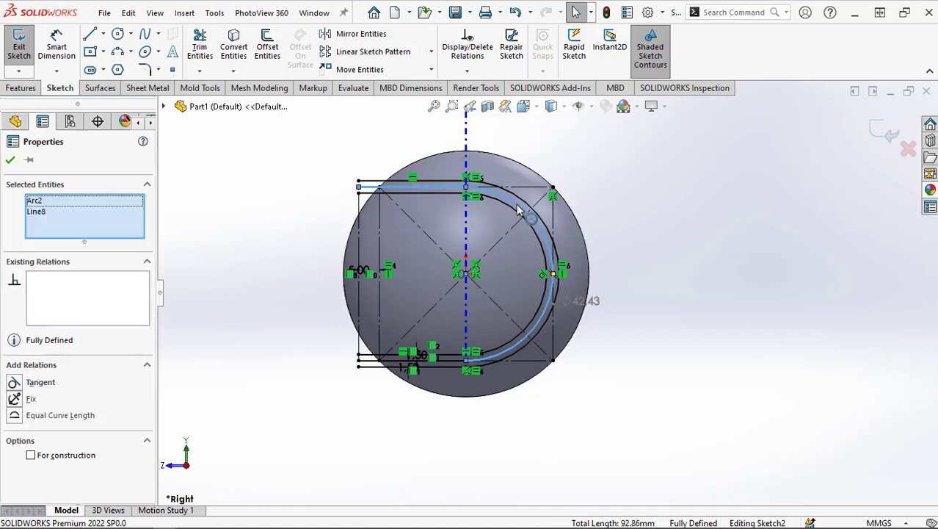
pyautogui.keyDown('ctrl'); pyautogui.click(452, 363); pyautogui.keyUp('ctrl')
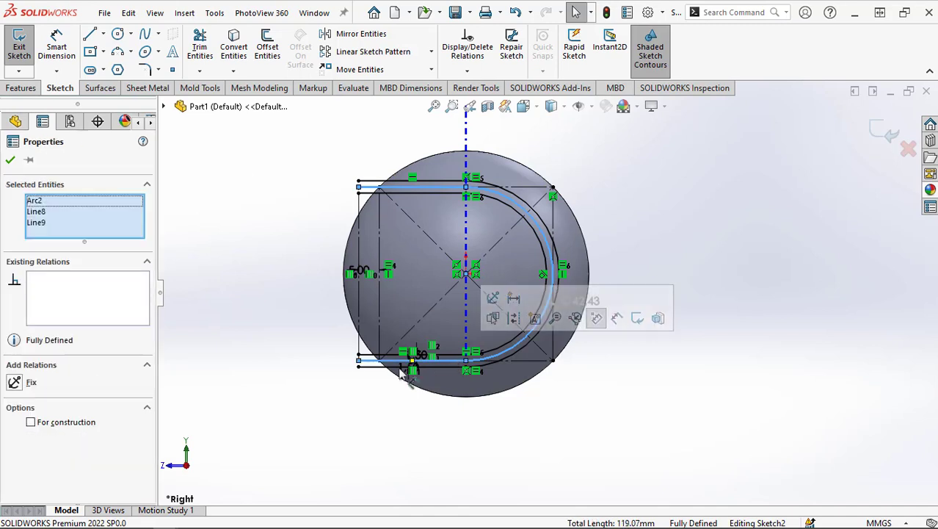
pyautogui.click(31, 423)
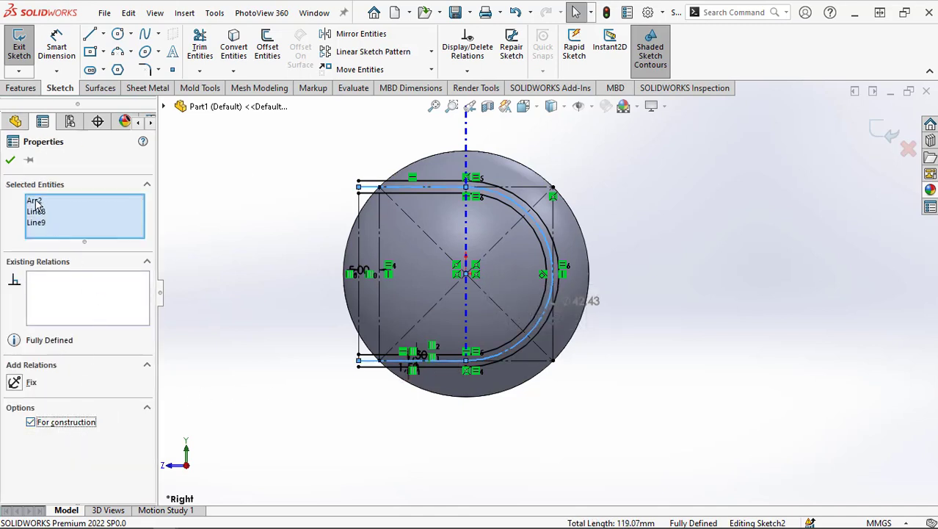
pyautogui.click(11, 160)
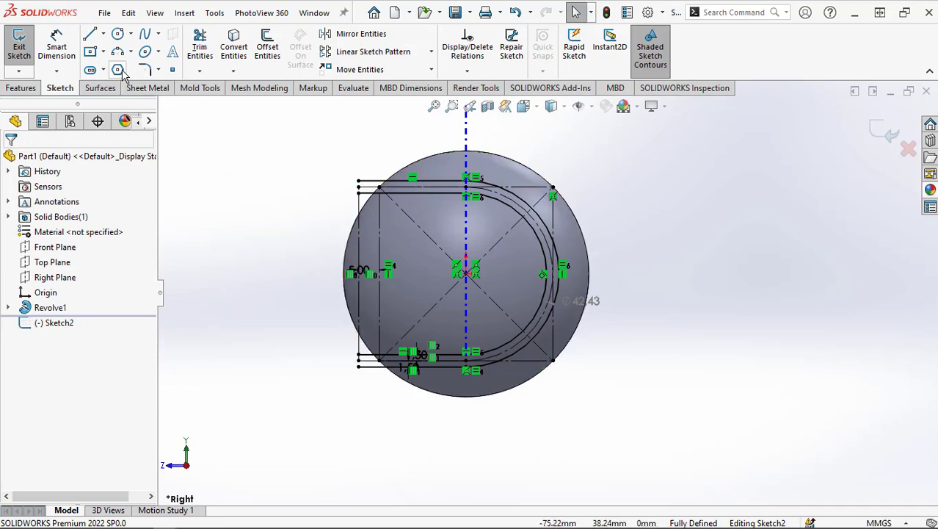
# Step: Project the Sketch2 seam outline onto the sphere's face as Split Line1
pyautogui.click(184, 16)
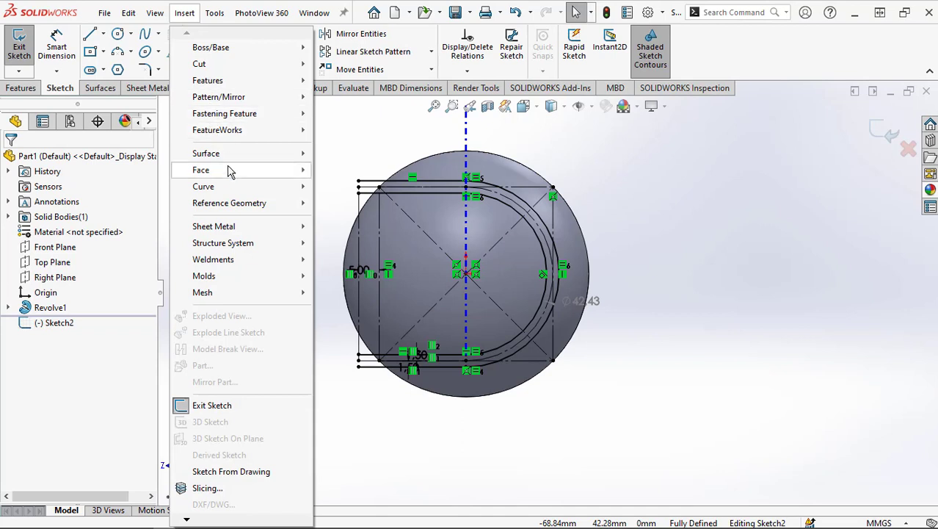
pyautogui.moveTo(204, 186)
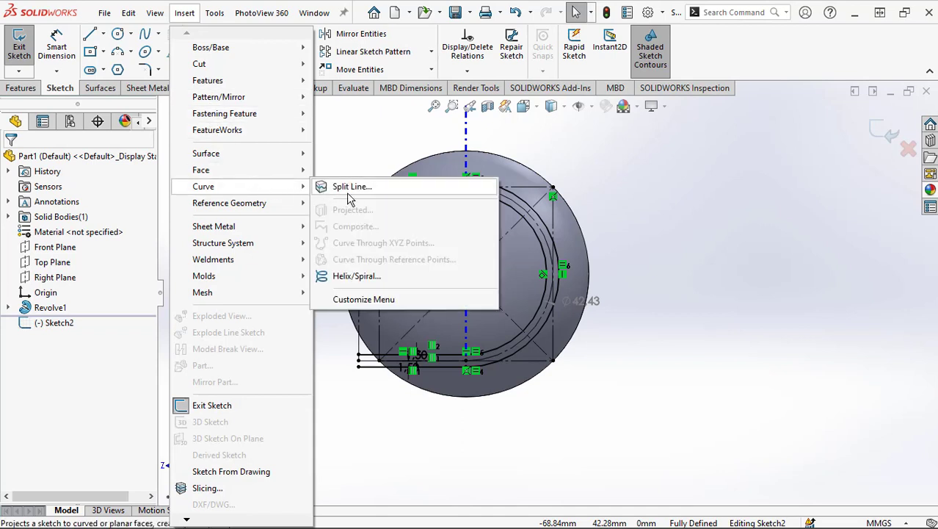
pyautogui.click(353, 187)
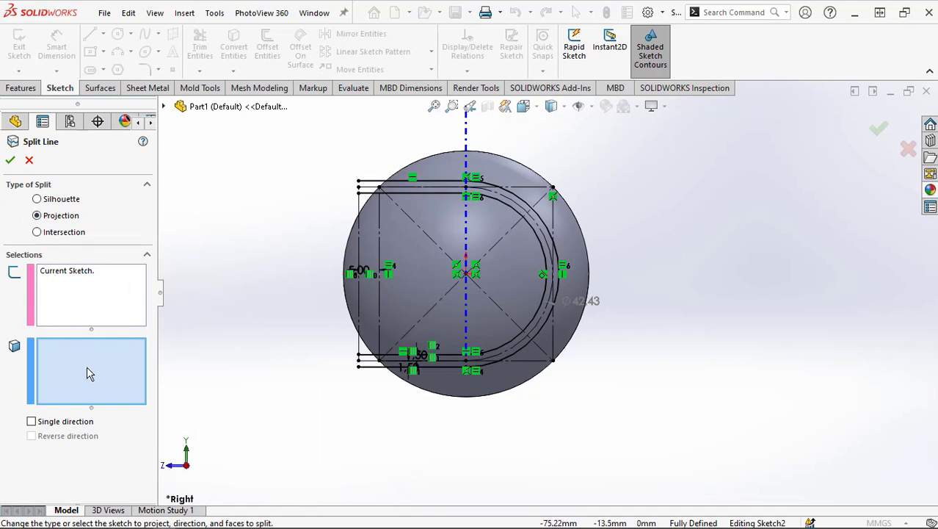
pyautogui.click(577, 244)
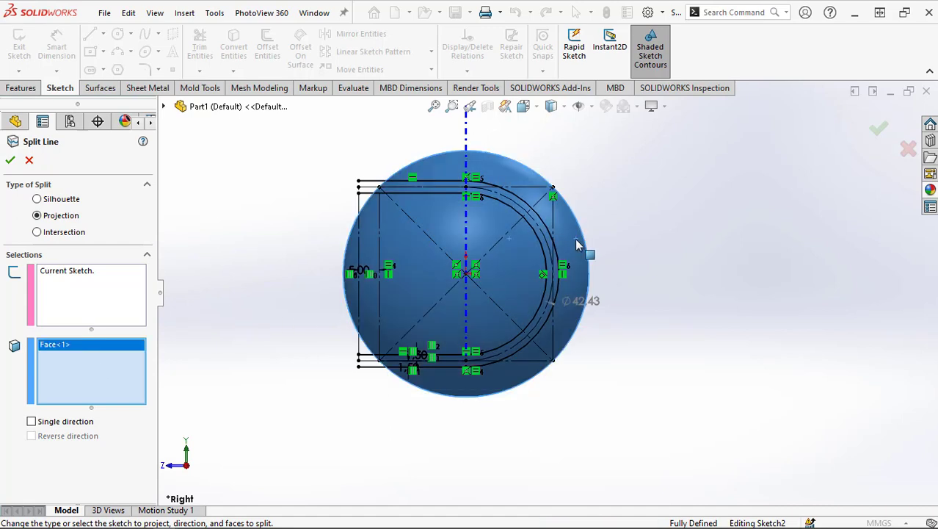
pyautogui.click(10, 162)
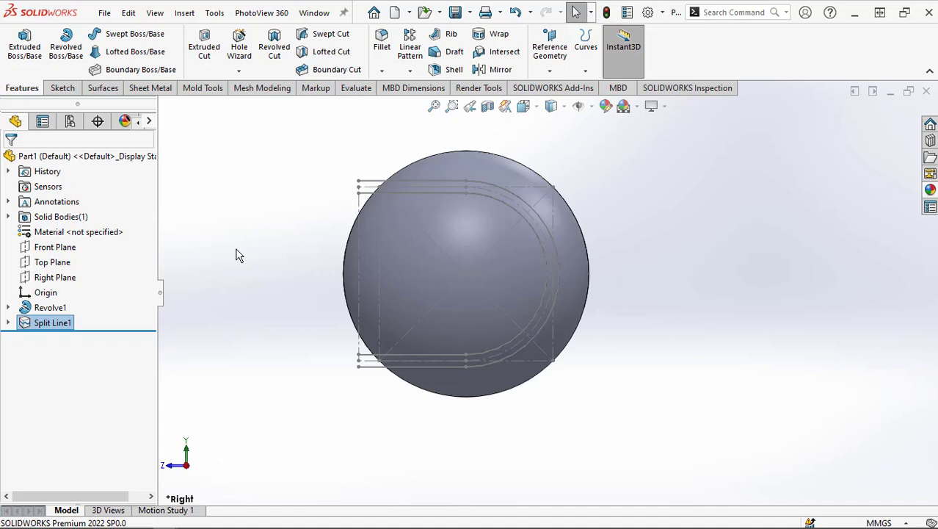
# Step: Orbit the ball to inspect the split seam band, clear the selection, and show the surface tools
pyautogui.moveTo(238, 249)
pyautogui.mouseDown(button='middle')
pyautogui.moveTo(308, 375)
pyautogui.moveTo(379, 400)
pyautogui.moveTo(541, 408)
pyautogui.moveTo(498, 393)
pyautogui.moveTo(636, 392)
pyautogui.moveTo(689, 360)
pyautogui.moveTo(695, 275)
pyautogui.moveTo(646, 238)
pyautogui.moveTo(616, 287)
pyautogui.moveTo(611, 326)
pyautogui.mouseUp(button='middle')
pyautogui.click(582, 434)
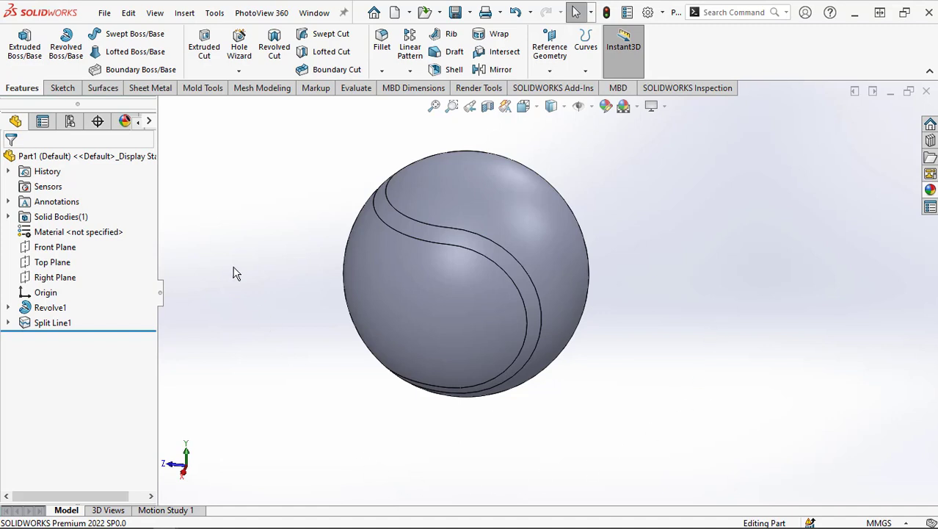
pyautogui.click(94, 92)
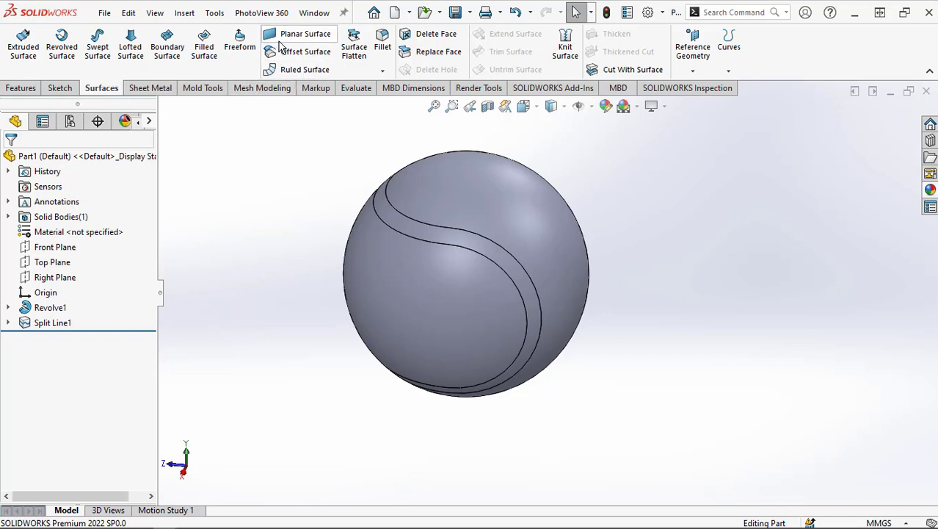
# Step: Copy the seam band face into Surface-Offset1 with a 0 mm offset distance
pyautogui.click(306, 59)
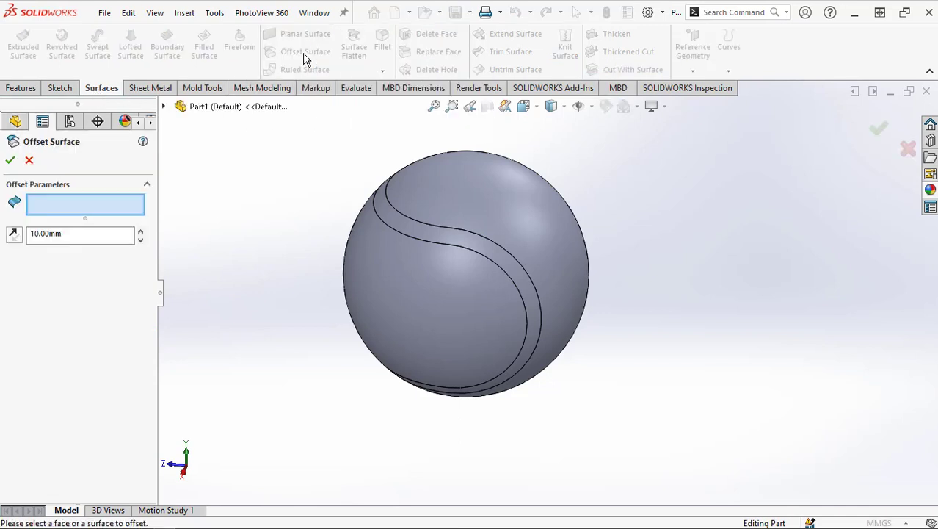
pyautogui.click(389, 217)
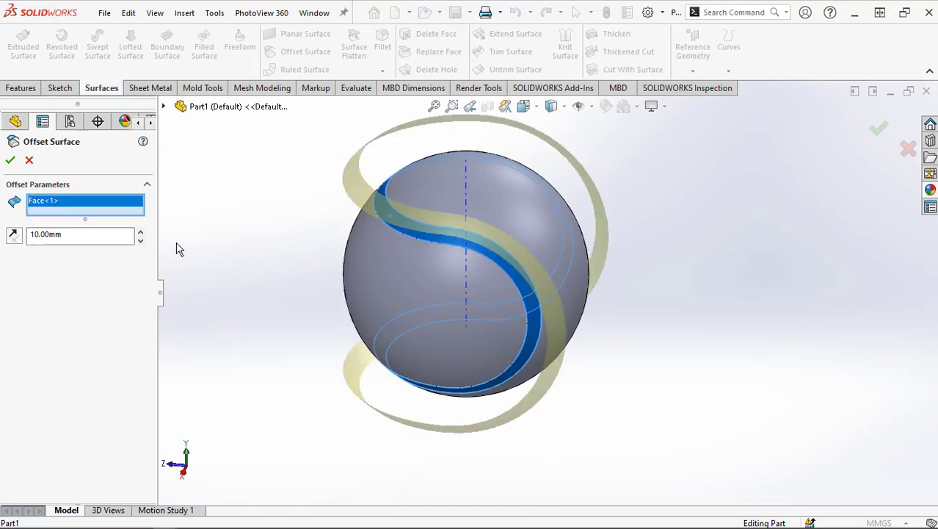
pyautogui.moveTo(85, 236); pyautogui.dragTo(34, 234)
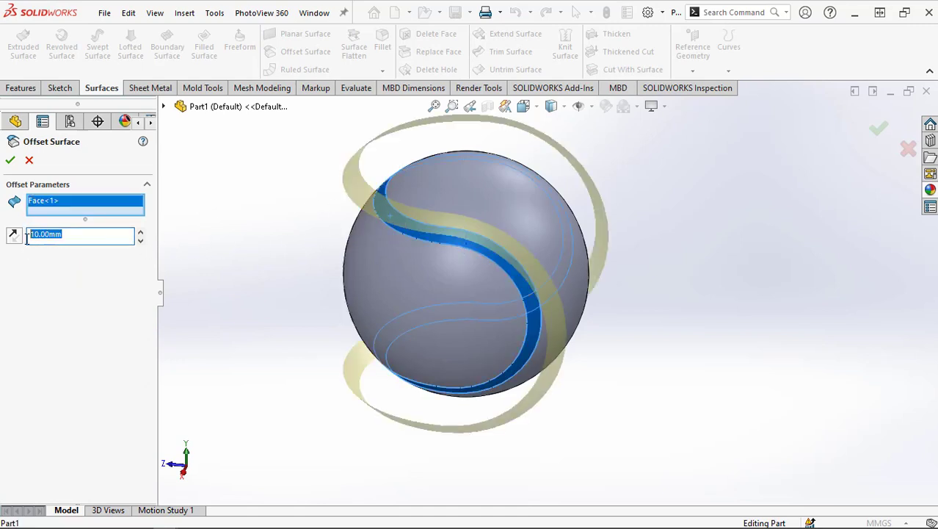
pyautogui.write('0')
pyautogui.press('Return')
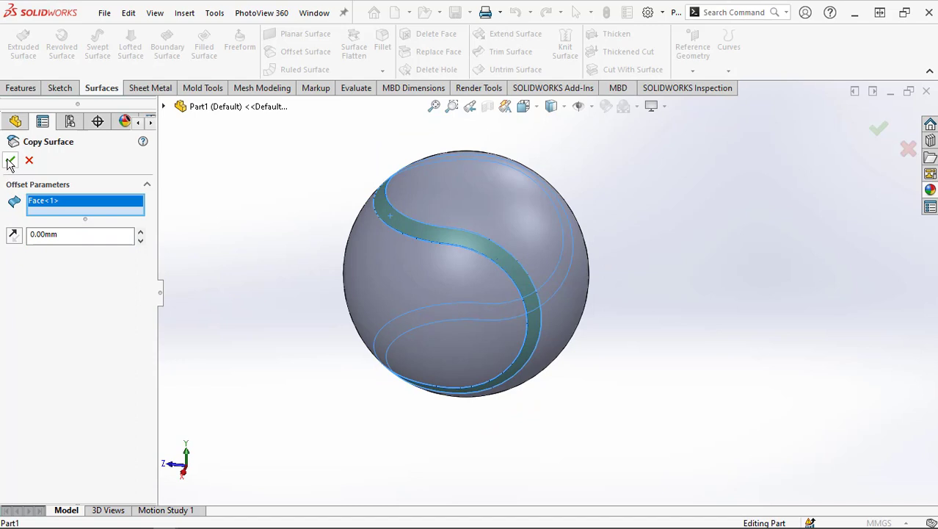
pyautogui.click(9, 162)
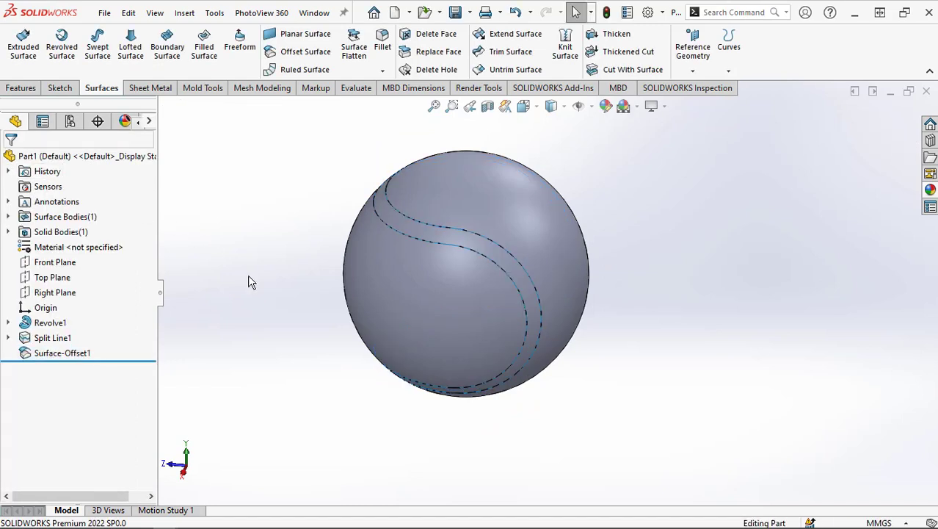
pyautogui.moveTo(310, 346)
pyautogui.mouseDown(button='middle')
pyautogui.moveTo(312, 264)
pyautogui.moveTo(287, 211)
pyautogui.moveTo(281, 249)
pyautogui.moveTo(317, 315)
pyautogui.moveTo(312, 355)
pyautogui.mouseUp(button='middle')
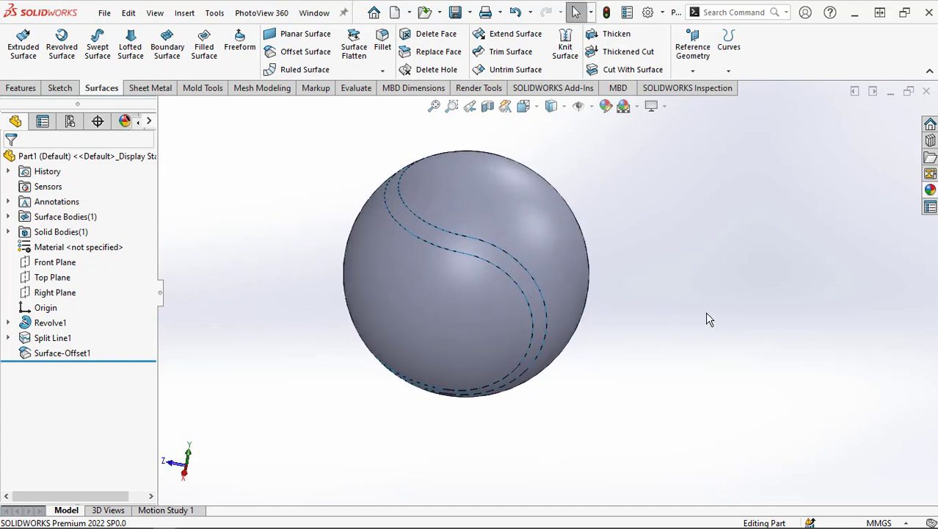
# Step: Cut-thicken Surface-Offset1 by 0.50 mm to recess the seam band into the ball
pyautogui.click(625, 55)
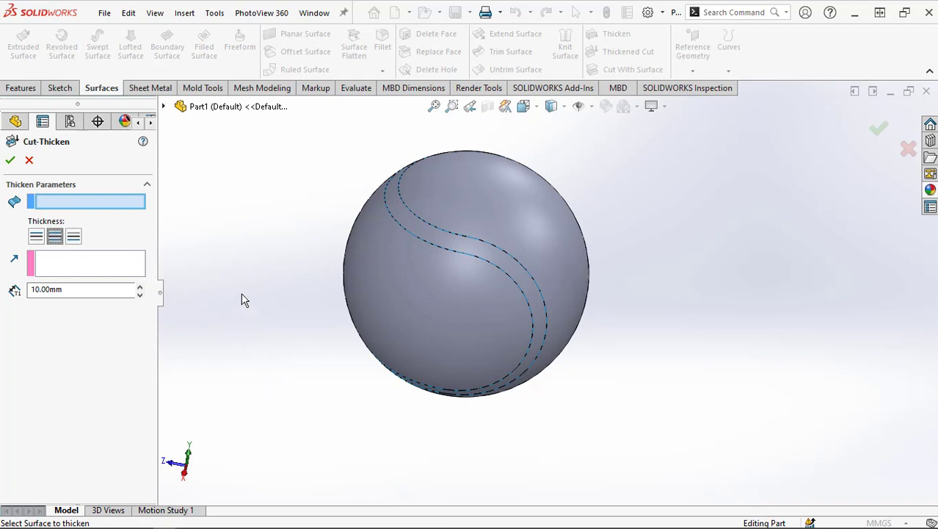
pyautogui.click(437, 236)
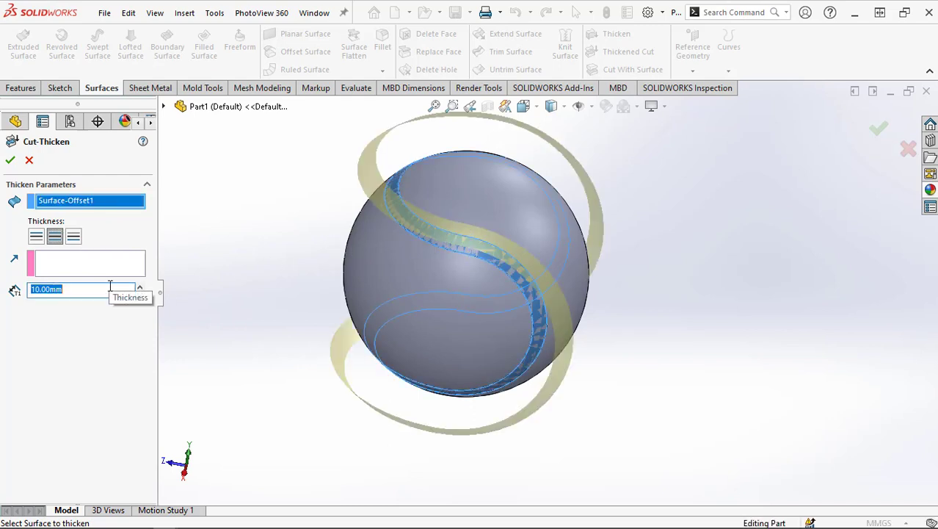
pyautogui.write('0.5')
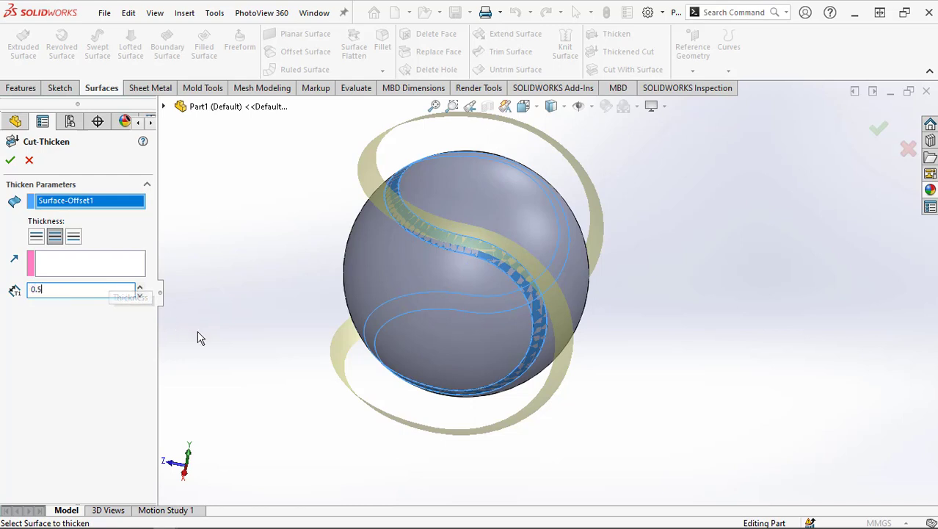
pyautogui.press('Return')
pyautogui.scroll(-2, 506, 262)
pyautogui.scroll(-2, 503, 237)
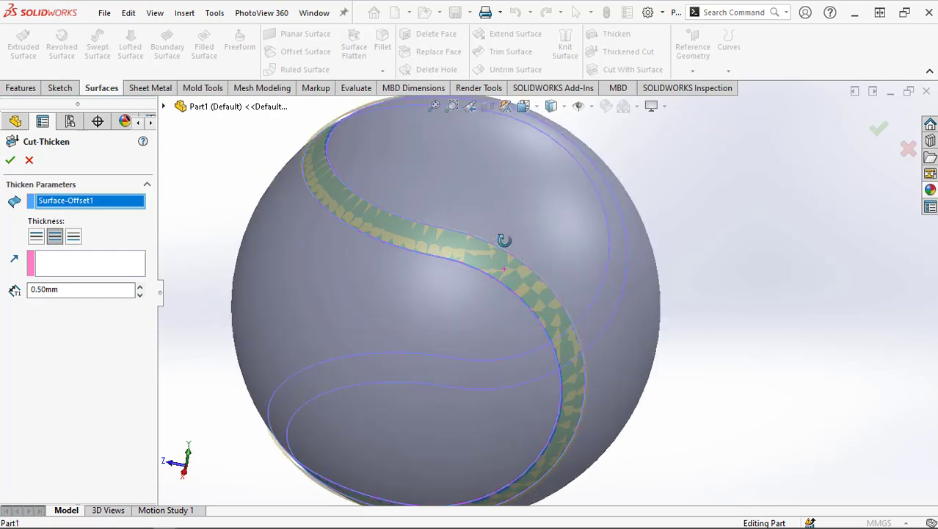
pyautogui.moveTo(503, 237)
pyautogui.mouseDown(button='middle')
pyautogui.moveTo(540, 164)
pyautogui.moveTo(565, 196)
pyautogui.moveTo(516, 241)
pyautogui.mouseUp(button='middle')
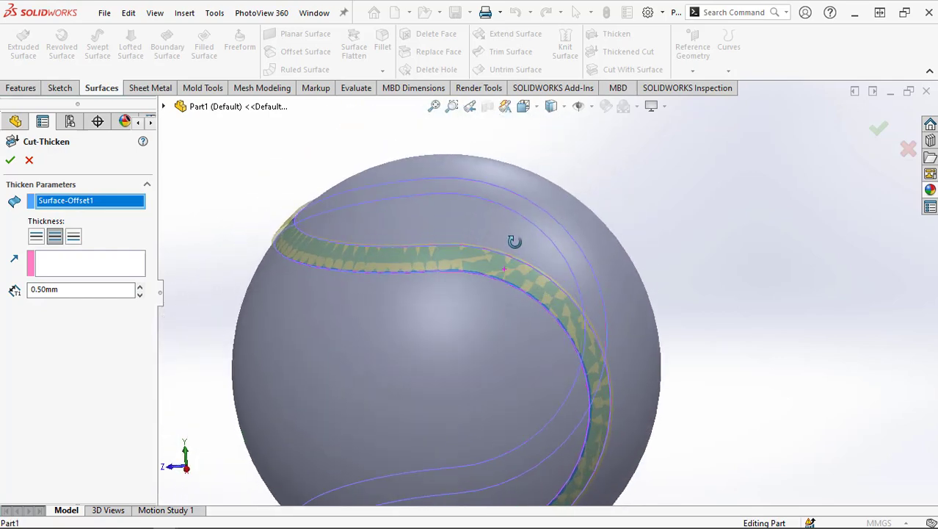
pyautogui.click(10, 162)
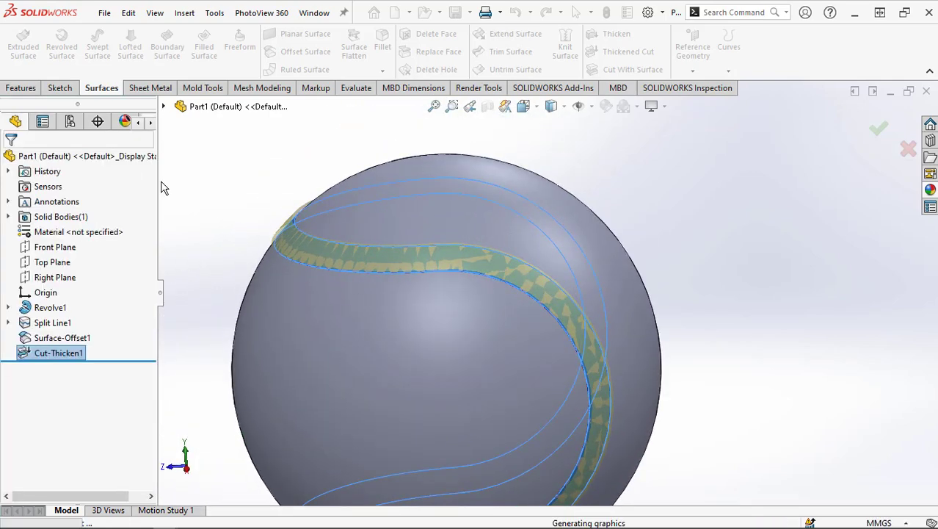
# Step: Zoom and orbit the ball to inspect the new Cut-Thicken1 seam groove
pyautogui.scroll(1, 235, 220)
pyautogui.scroll(2, 244, 233)
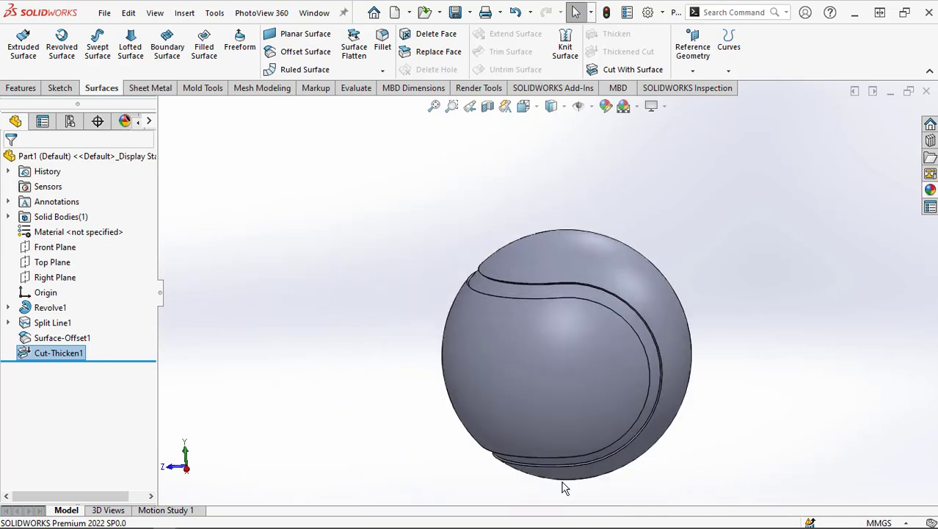
pyautogui.scroll(1, 707, 485)
pyautogui.scroll(1, 641, 424)
pyautogui.moveTo(641, 423)
pyautogui.mouseDown(button='middle')
pyautogui.moveTo(619, 394)
pyautogui.moveTo(629, 319)
pyautogui.moveTo(602, 269)
pyautogui.moveTo(419, 273)
pyautogui.moveTo(529, 327)
pyautogui.moveTo(580, 407)
pyautogui.moveTo(698, 394)
pyautogui.mouseUp(button='middle')
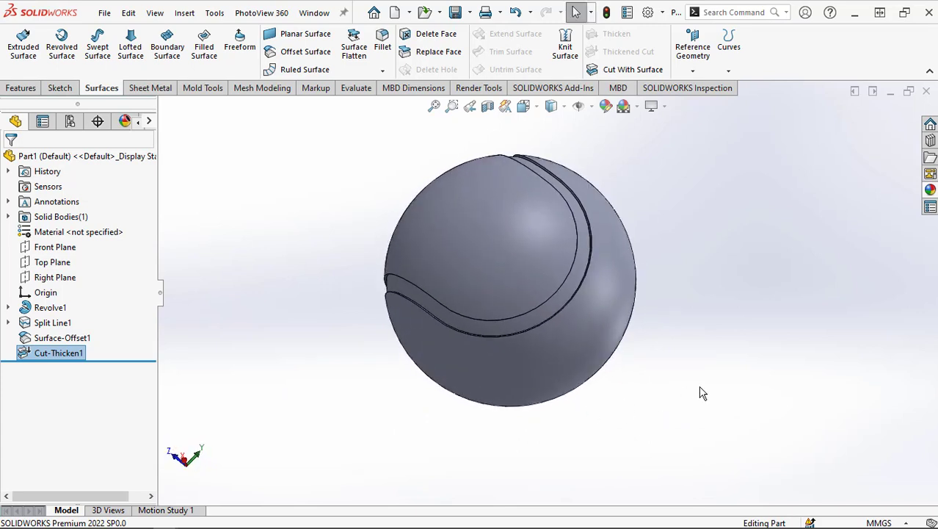
# Step: Fillet the seam groove face with a 5.4 mm radius, then orbit to check the rounding
pyautogui.click(25, 94)
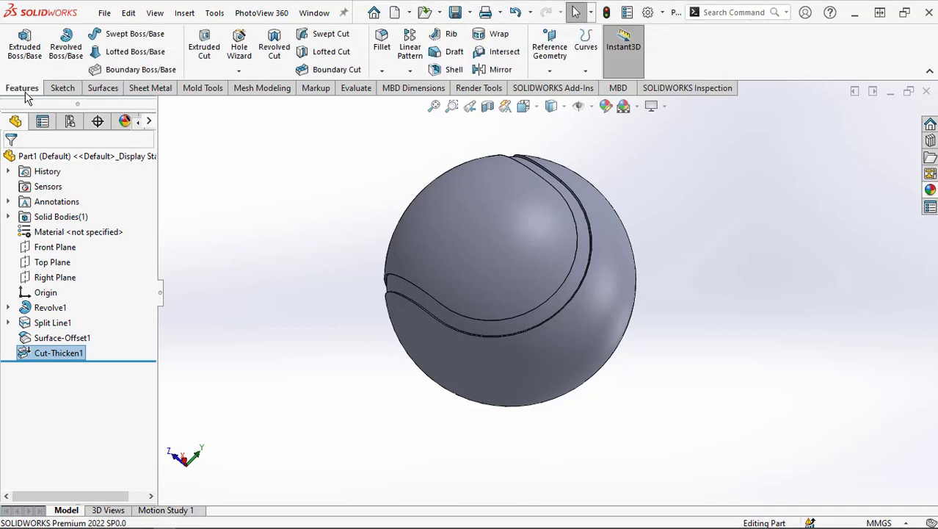
pyautogui.click(382, 44)
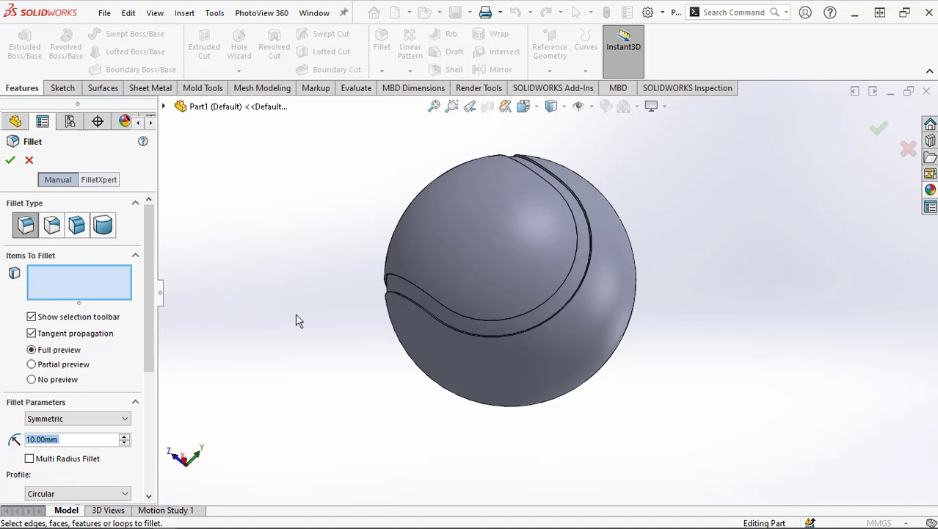
pyautogui.click(420, 298)
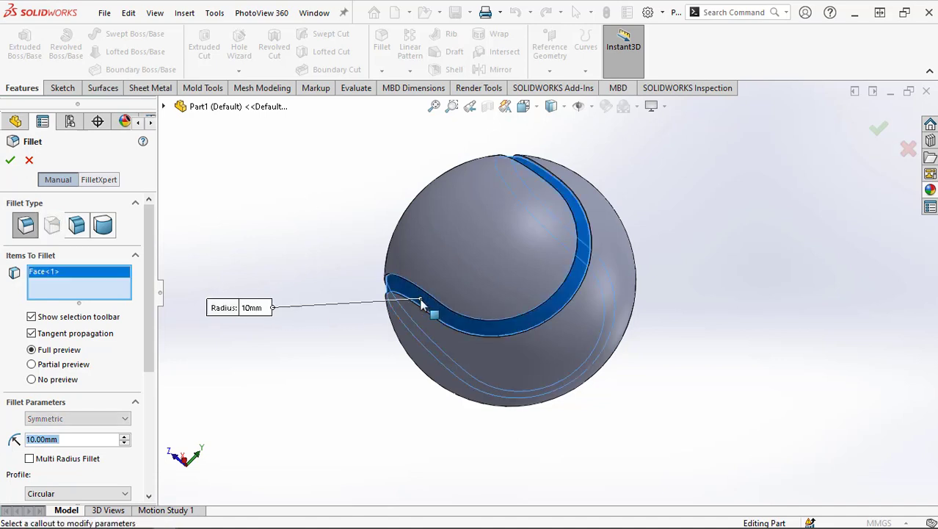
pyautogui.write('5')
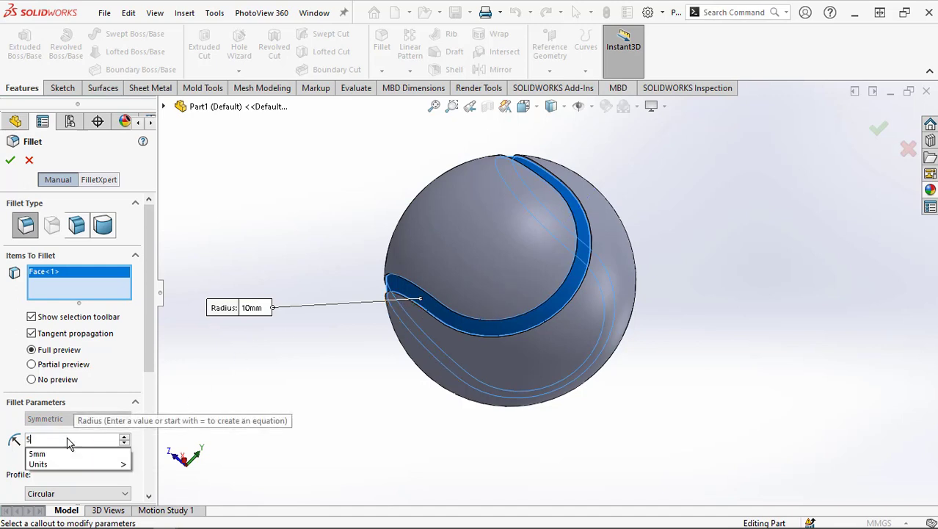
pyautogui.write('.4')
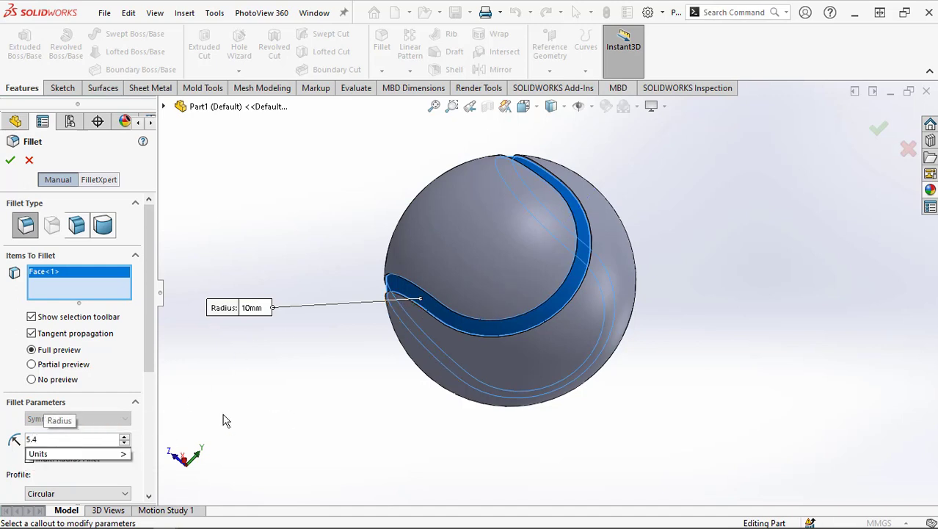
pyautogui.press('Return')
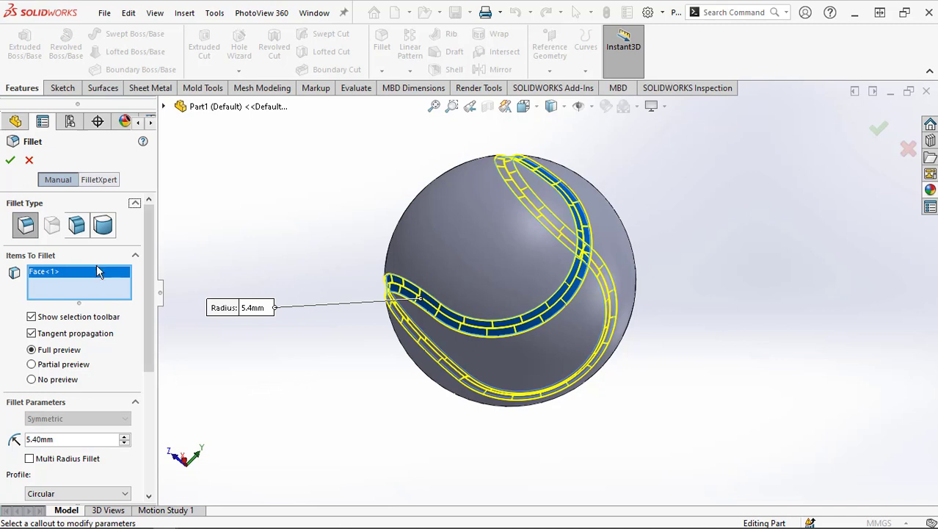
pyautogui.click(9, 161)
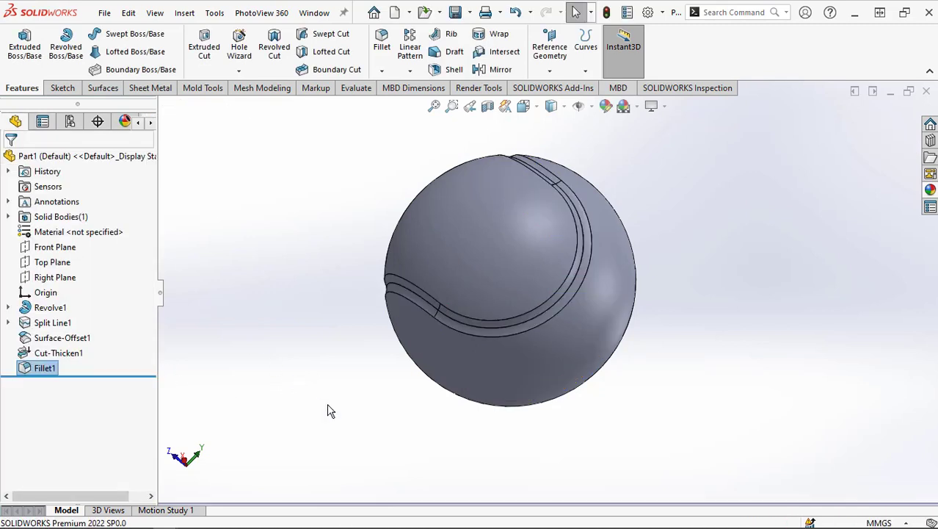
pyautogui.scroll(-3, 514, 326)
pyautogui.moveTo(513, 326)
pyautogui.mouseDown(button='middle')
pyautogui.moveTo(496, 260)
pyautogui.moveTo(478, 243)
pyautogui.moveTo(457, 243)
pyautogui.moveTo(488, 292)
pyautogui.moveTo(619, 311)
pyautogui.mouseUp(button='middle')
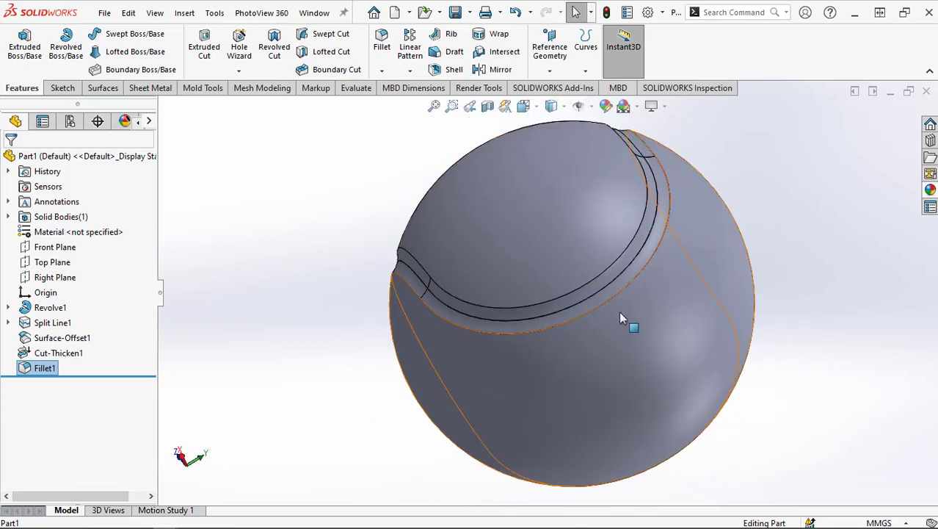
pyautogui.scroll(-2, 619, 312)
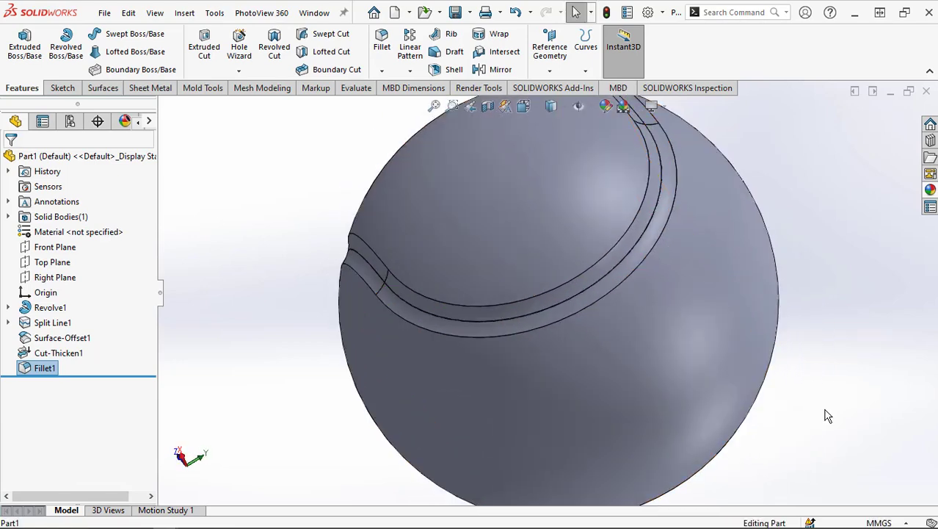
# Step: Add a 1 mm fillet to the two seam groove edges
pyautogui.click(382, 44)
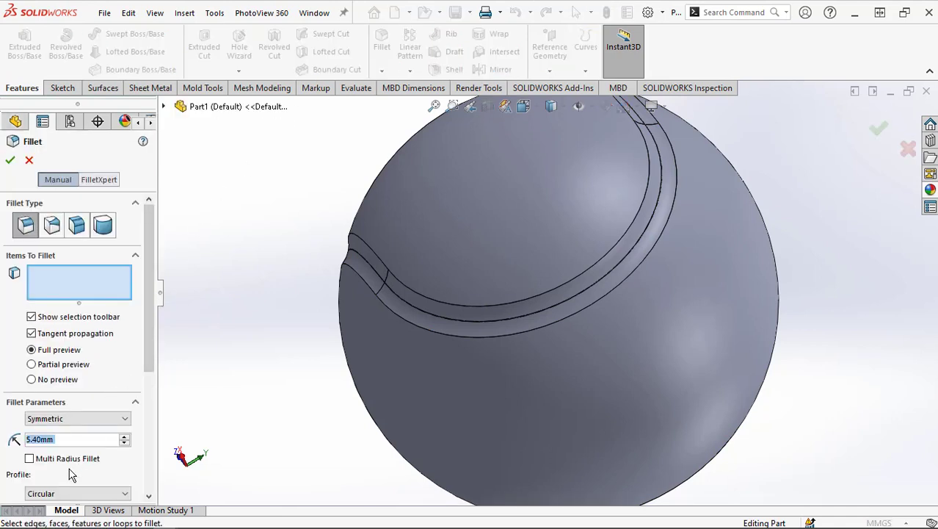
pyautogui.write('1')
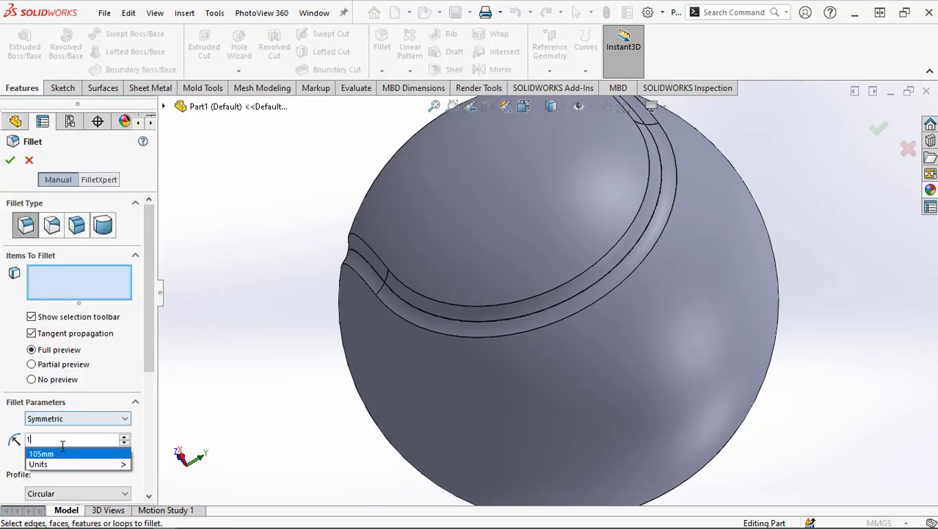
pyautogui.press('Return')
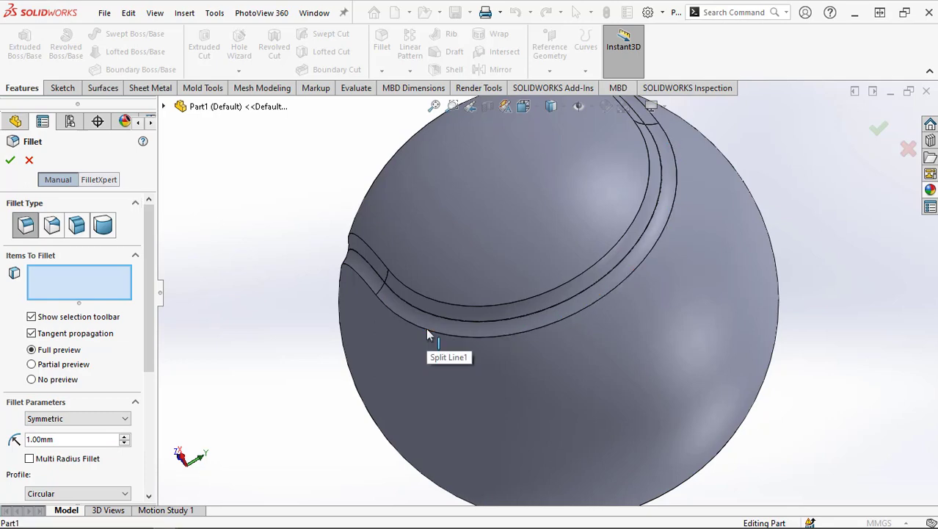
pyautogui.click(427, 329)
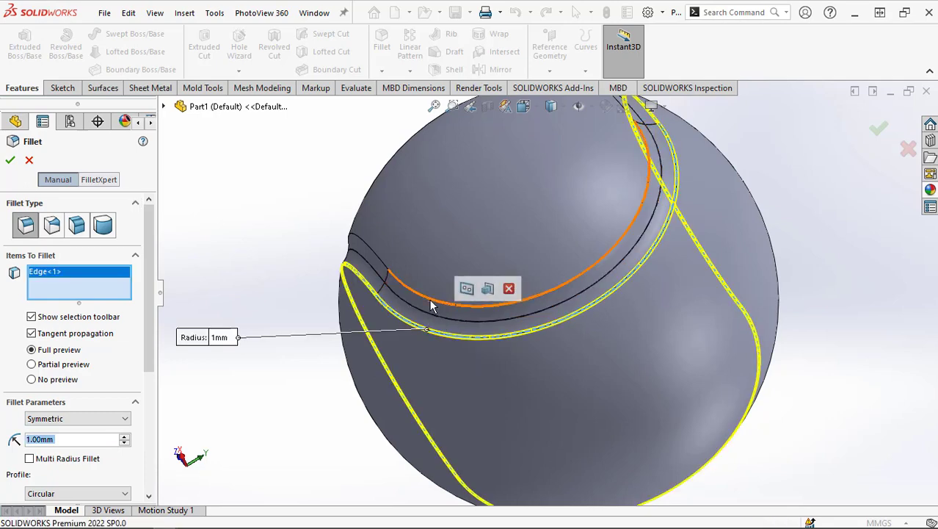
pyautogui.click(432, 307)
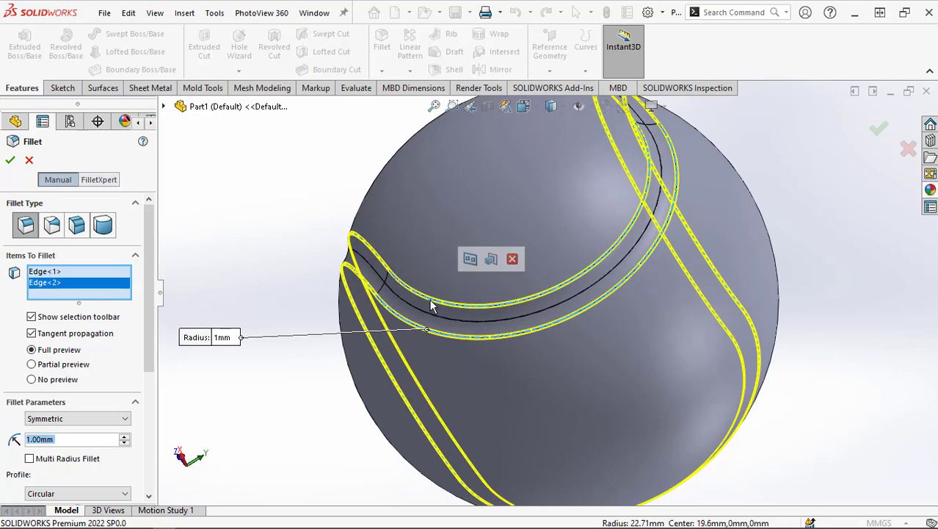
pyautogui.click(10, 162)
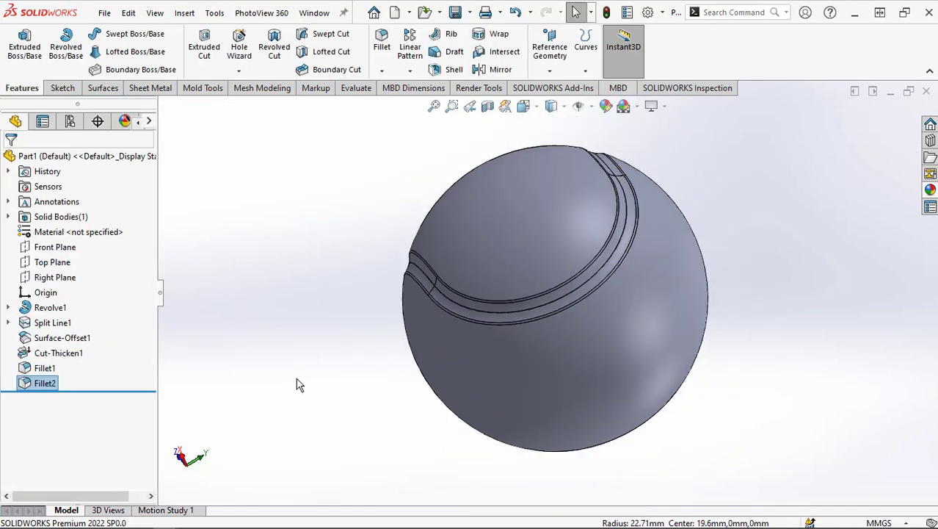
pyautogui.moveTo(710, 335)
pyautogui.mouseDown(button='middle')
pyautogui.moveTo(645, 378)
pyautogui.moveTo(643, 364)
pyautogui.moveTo(717, 396)
pyautogui.moveTo(712, 371)
pyautogui.moveTo(649, 377)
pyautogui.moveTo(727, 363)
pyautogui.moveTo(743, 295)
pyautogui.mouseUp(button='middle')
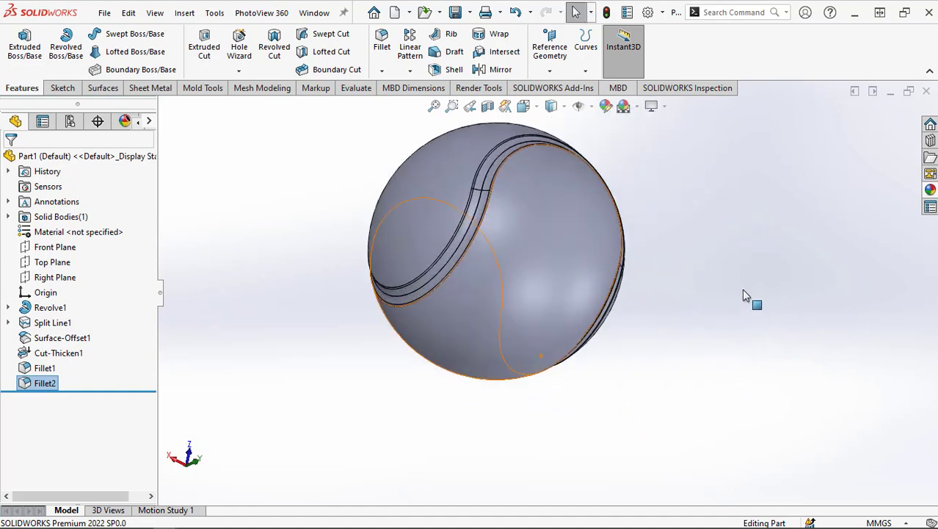
# Step: View the ball as Shaded, orbit around the seam, then return to Shaded With Edges
pyautogui.click(562, 107)
pyautogui.click(553, 144)
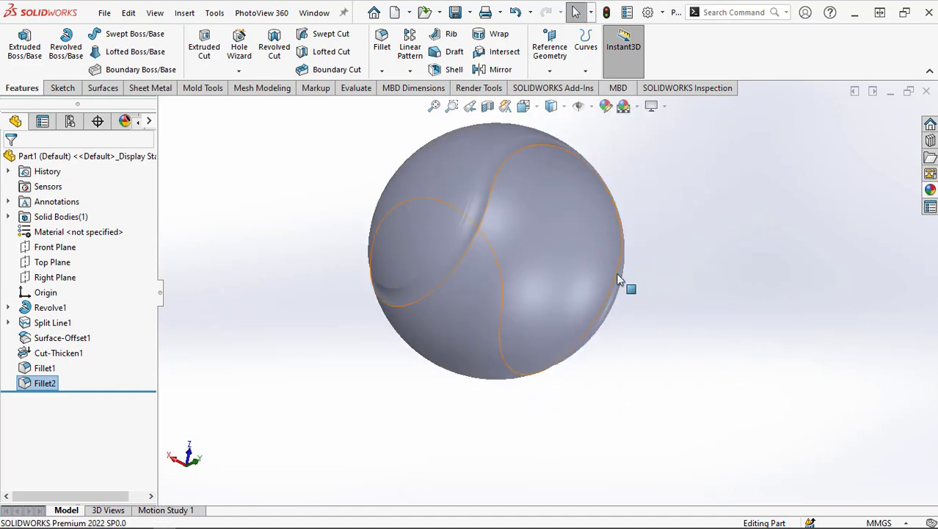
pyautogui.scroll(1, 624, 283)
pyautogui.scroll(1, 641, 308)
pyautogui.moveTo(660, 260)
pyautogui.mouseDown(button='middle')
pyautogui.moveTo(549, 293)
pyautogui.moveTo(503, 354)
pyautogui.moveTo(440, 385)
pyautogui.moveTo(379, 391)
pyautogui.moveTo(497, 380)
pyautogui.moveTo(628, 436)
pyautogui.moveTo(663, 347)
pyautogui.mouseUp(button='middle')
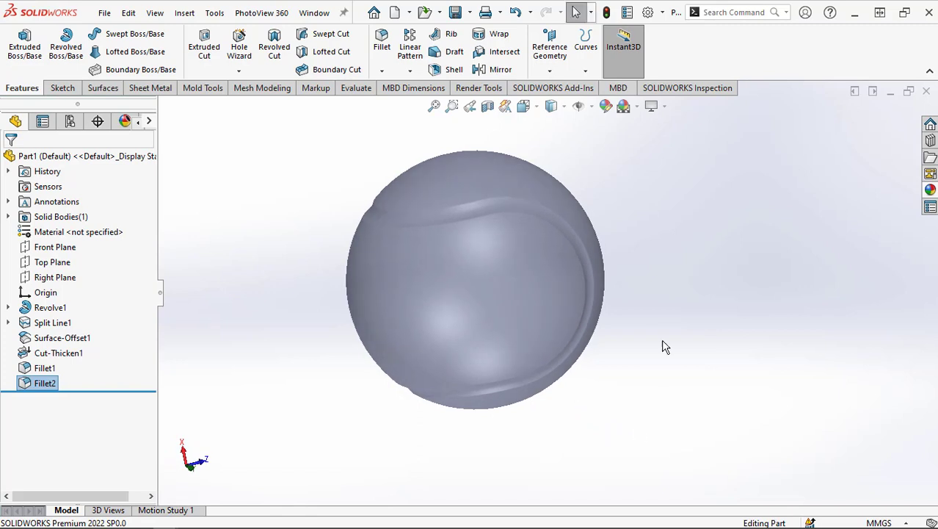
pyautogui.click(564, 107)
pyautogui.click(559, 128)
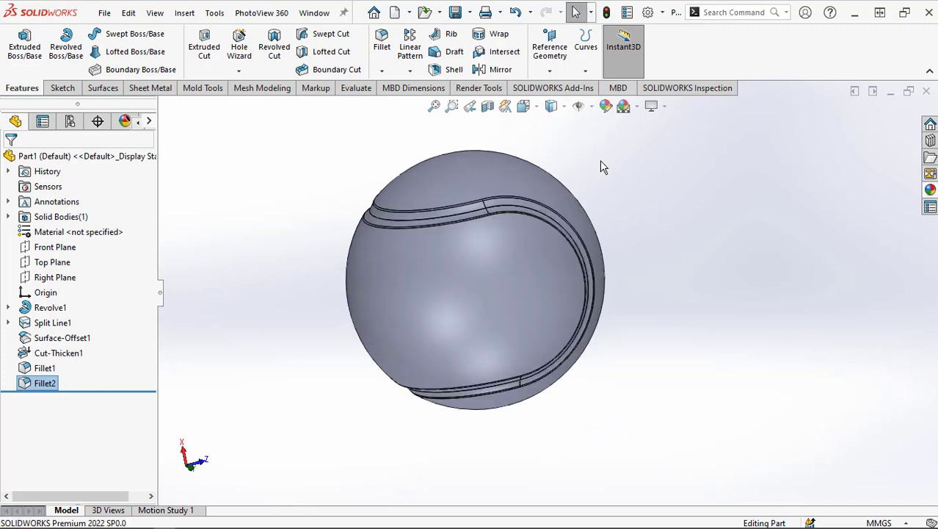
# Step: Apply the Rubber > Matte appearance to the Fillet1 groove faces
pyautogui.click(929, 192)
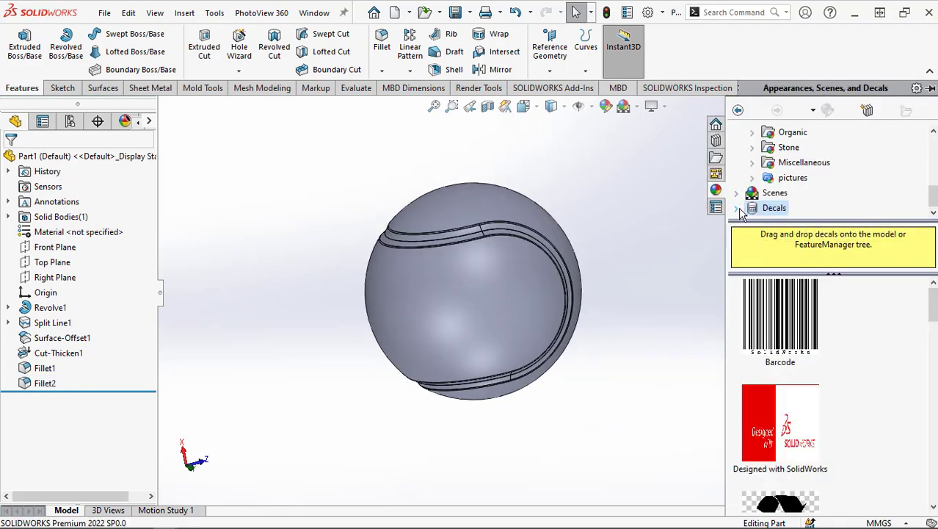
pyautogui.scroll(2, 774, 182)
pyautogui.click(805, 146)
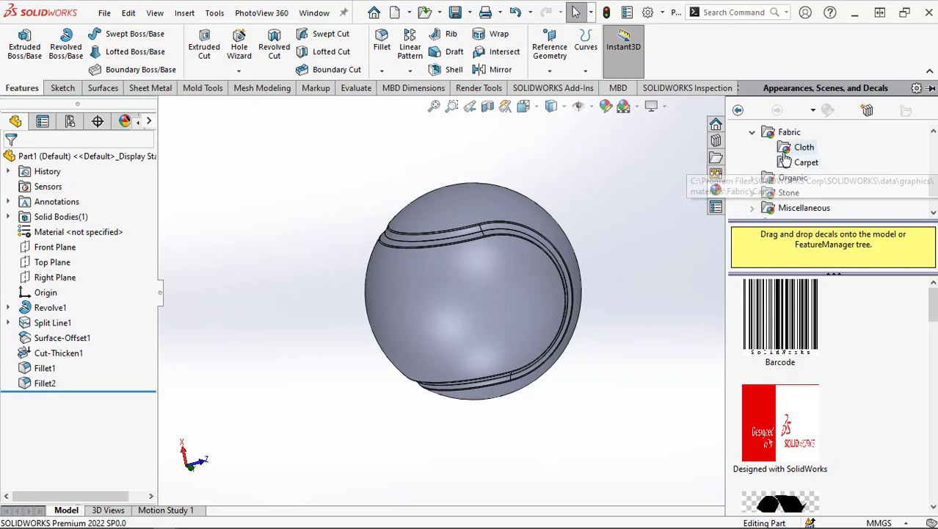
pyautogui.scroll(2, 786, 158)
pyautogui.scroll(-3, 786, 158)
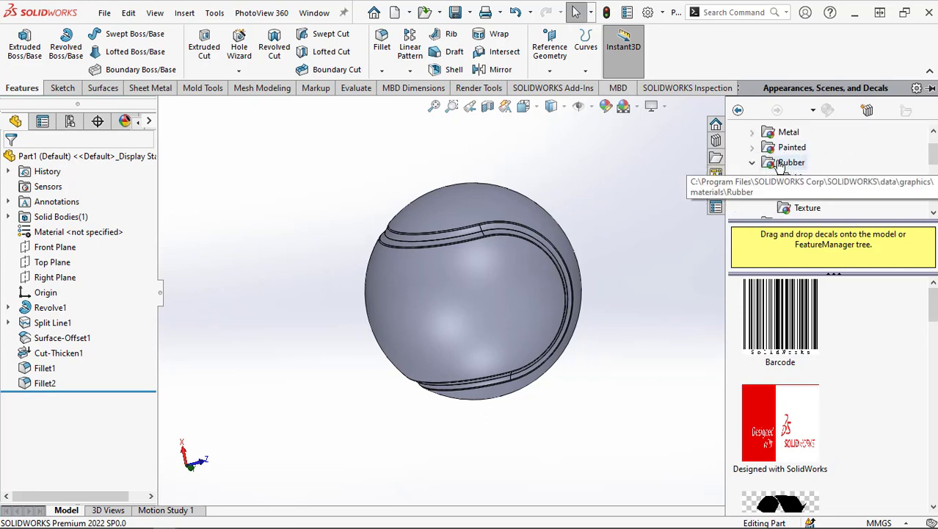
pyautogui.click(780, 164)
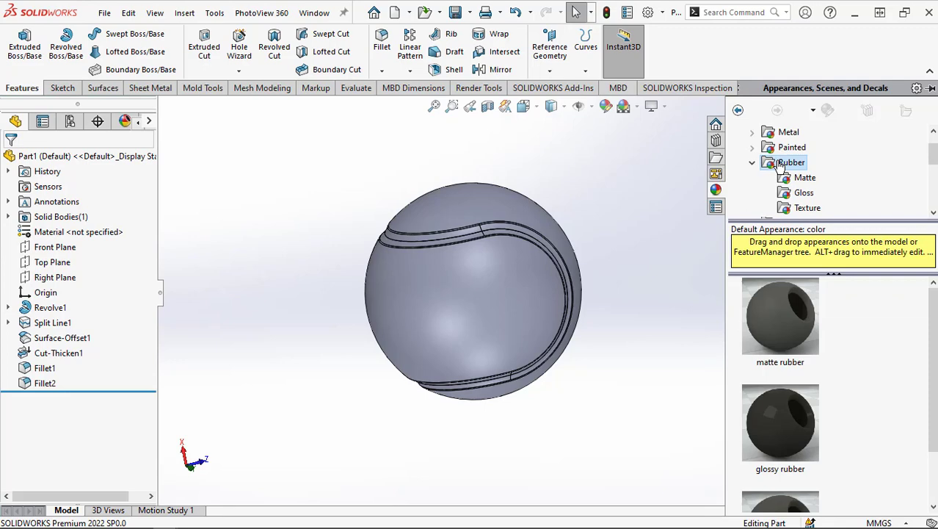
pyautogui.click(801, 178)
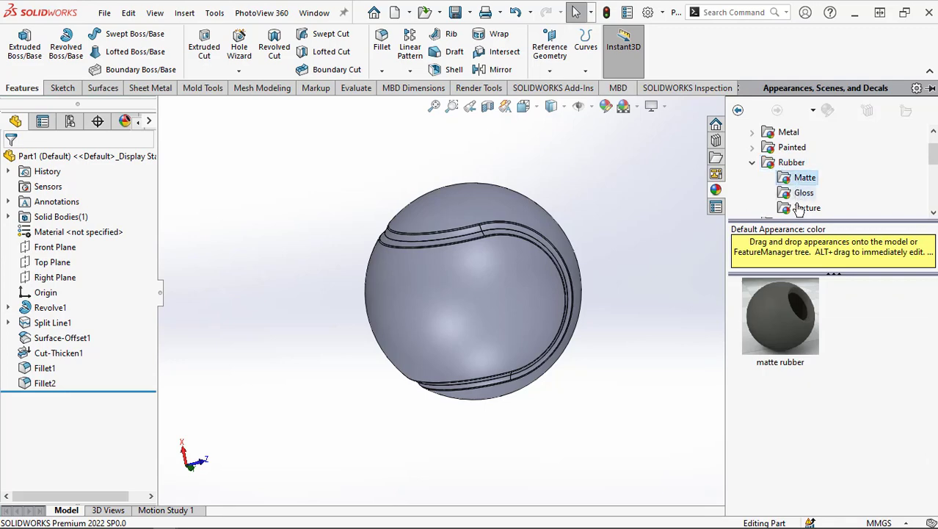
pyautogui.scroll(-3, 540, 266)
pyautogui.scroll(-3, 574, 246)
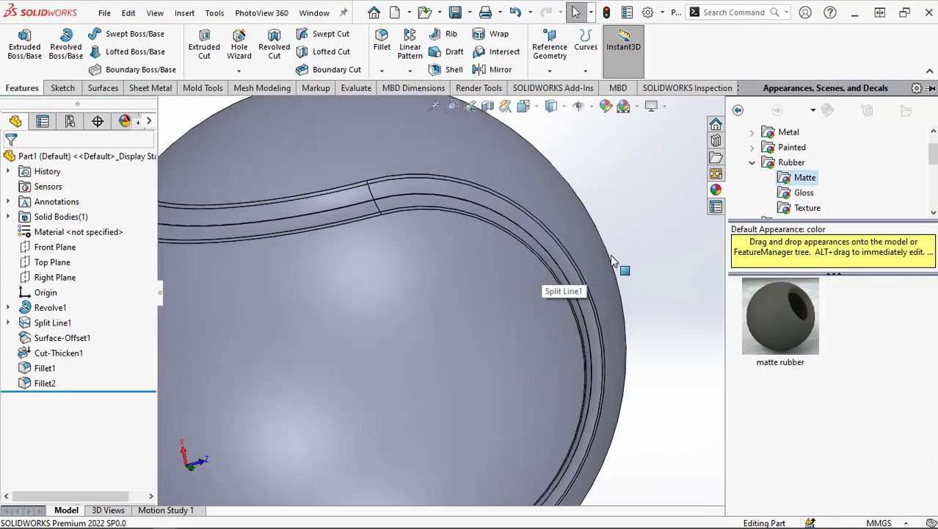
pyautogui.moveTo(780, 323); pyautogui.dragTo(572, 273)
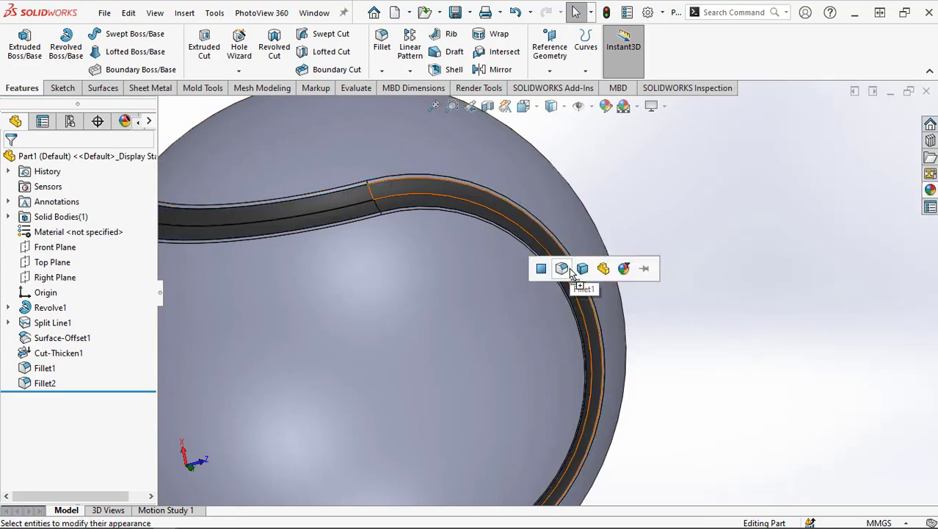
pyautogui.click(565, 271)
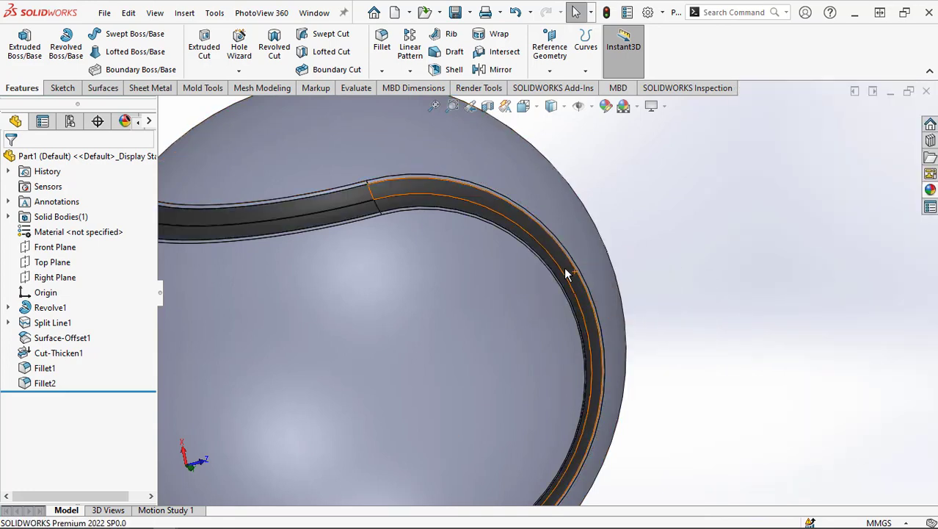
# Step: Apply the same matte rubber appearance to the Fillet2 faces
pyautogui.click(931, 191)
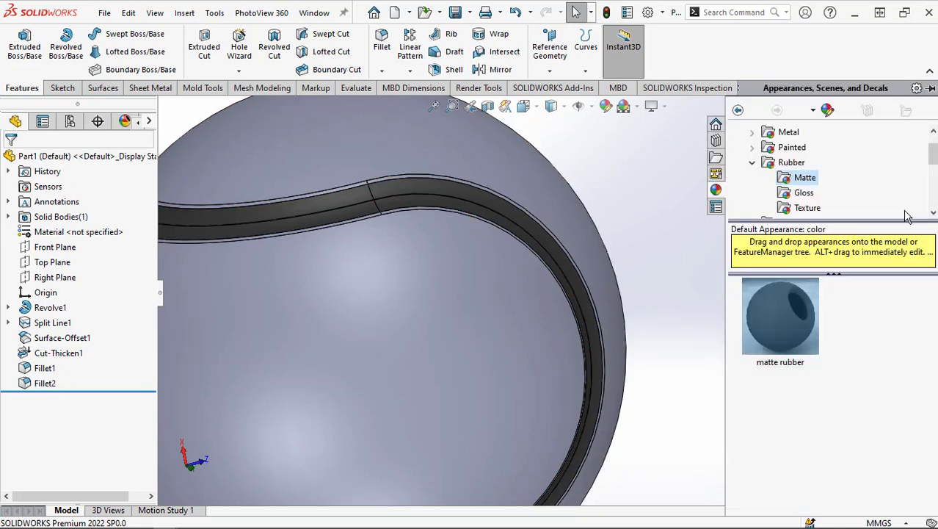
pyautogui.moveTo(786, 325); pyautogui.dragTo(576, 269)
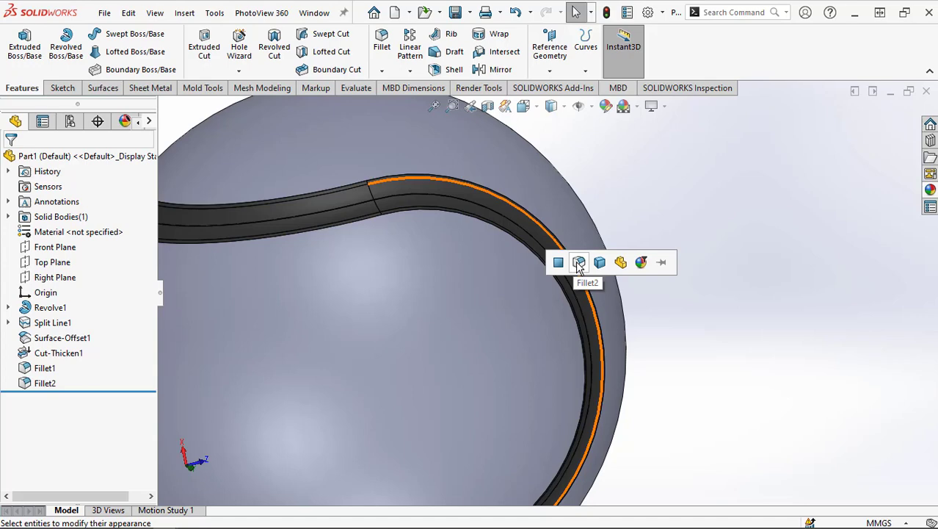
pyautogui.click(707, 304)
pyautogui.scroll(3, 697, 323)
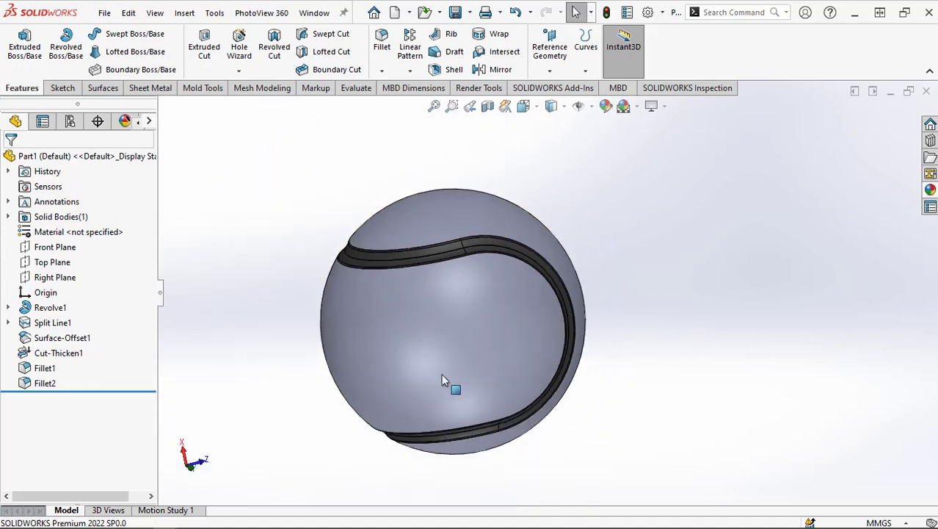
# Step: Recolour the matte rubber seam appearance white and orbit to check the white seam
pyautogui.moveTo(445, 323)
pyautogui.mouseDown(button='middle')
pyautogui.moveTo(417, 249)
pyautogui.moveTo(371, 262)
pyautogui.mouseUp(button='middle')
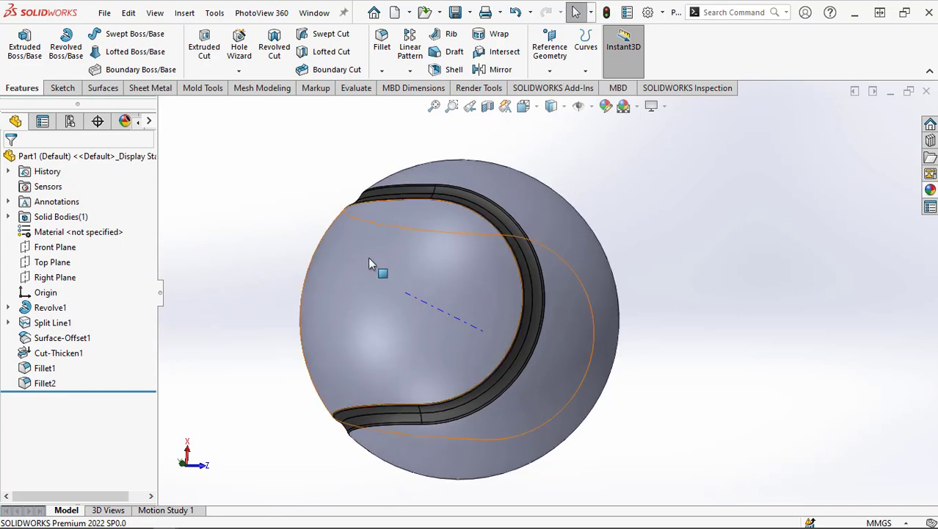
pyautogui.click(125, 122)
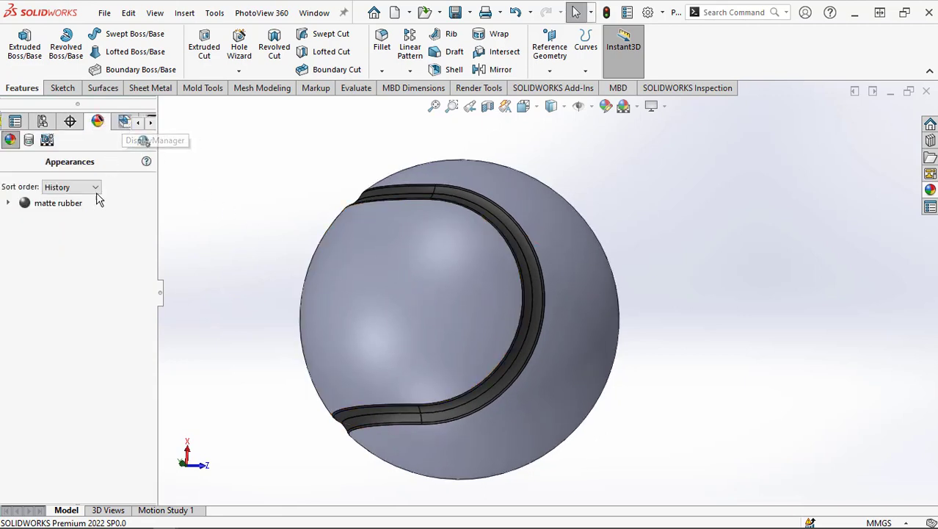
pyautogui.rightClick(38, 211)
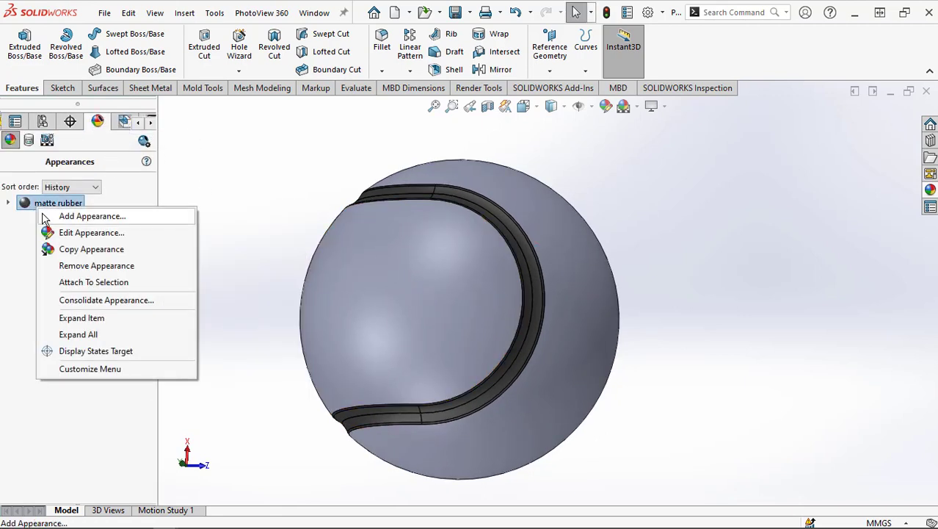
pyautogui.click(58, 232)
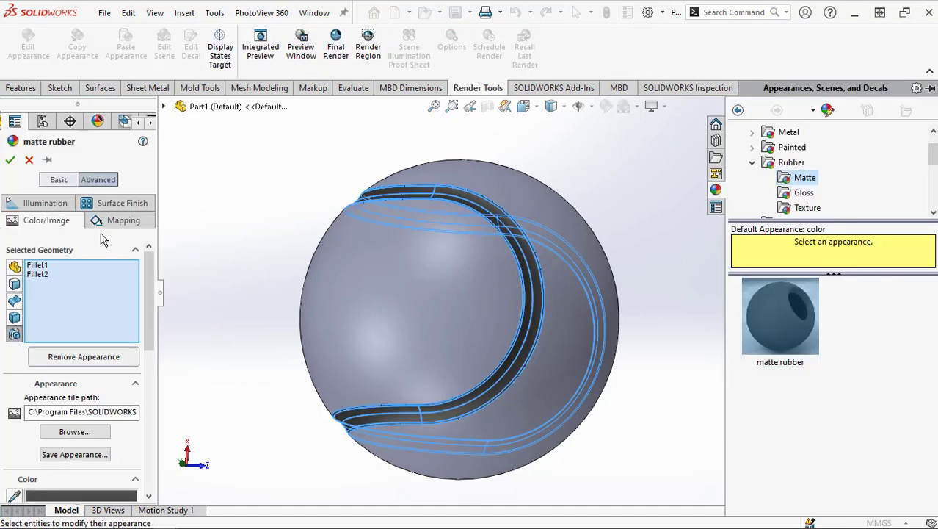
pyautogui.moveTo(148, 298); pyautogui.dragTo(148, 350)
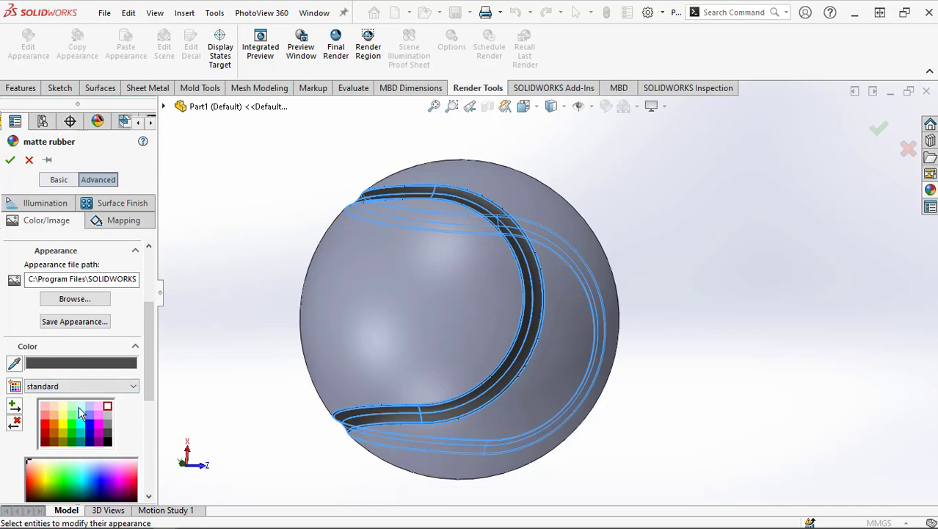
pyautogui.click(78, 406)
pyautogui.click(108, 407)
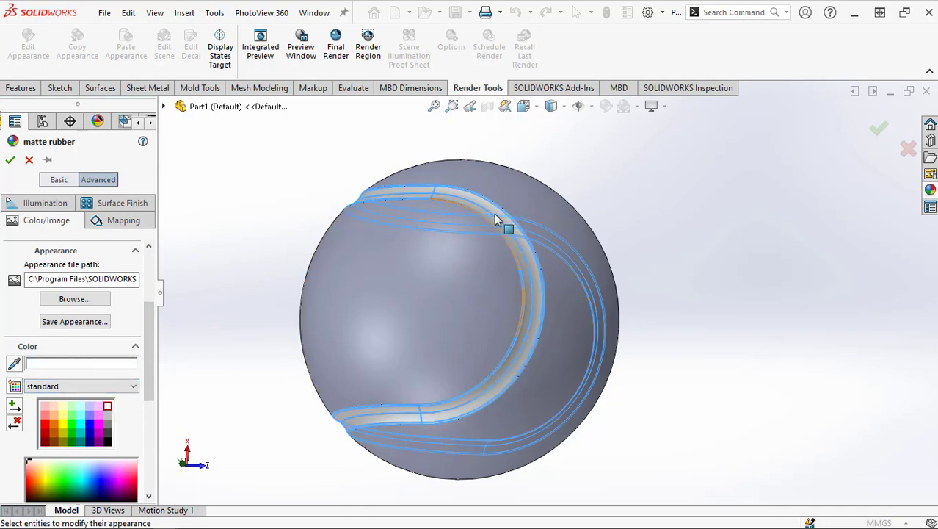
pyautogui.click(10, 160)
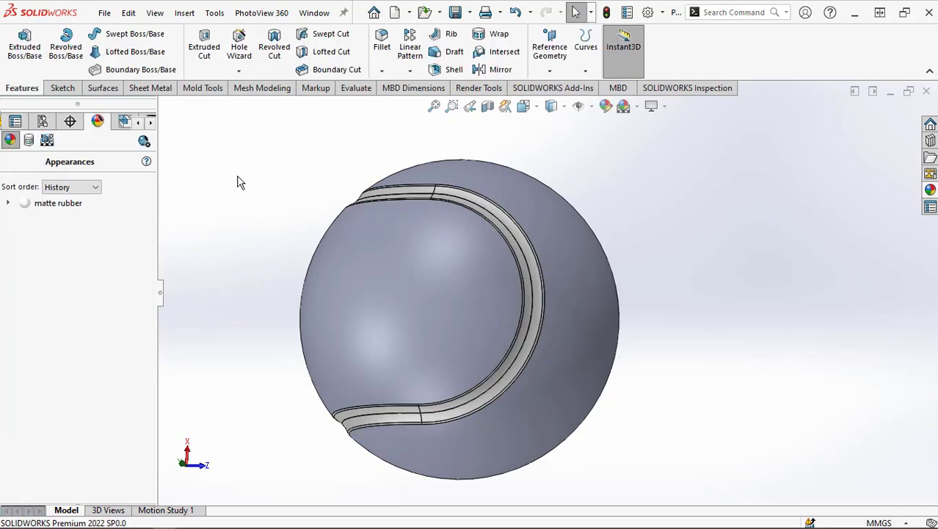
pyautogui.scroll(-2, 449, 325)
pyautogui.moveTo(448, 324); pyautogui.dragTo(470, 386, button='middle')
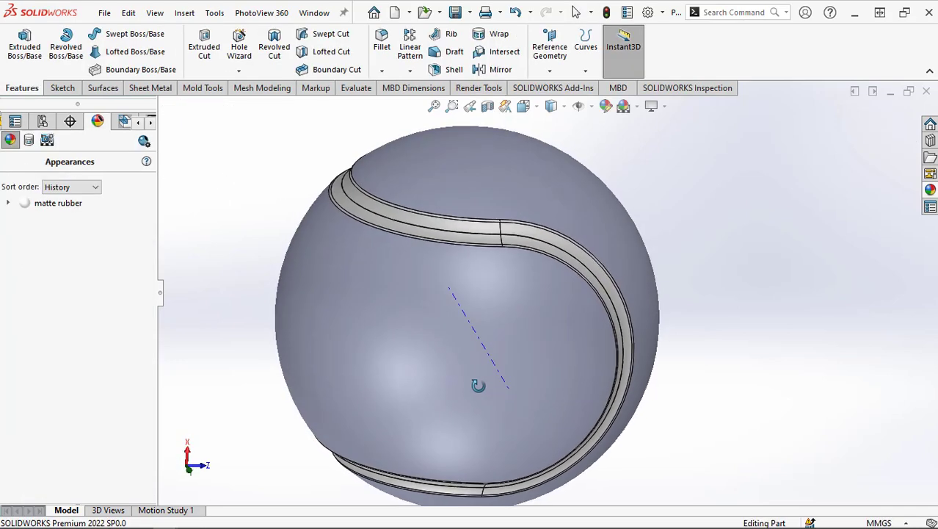
pyautogui.scroll(2, 467, 379)
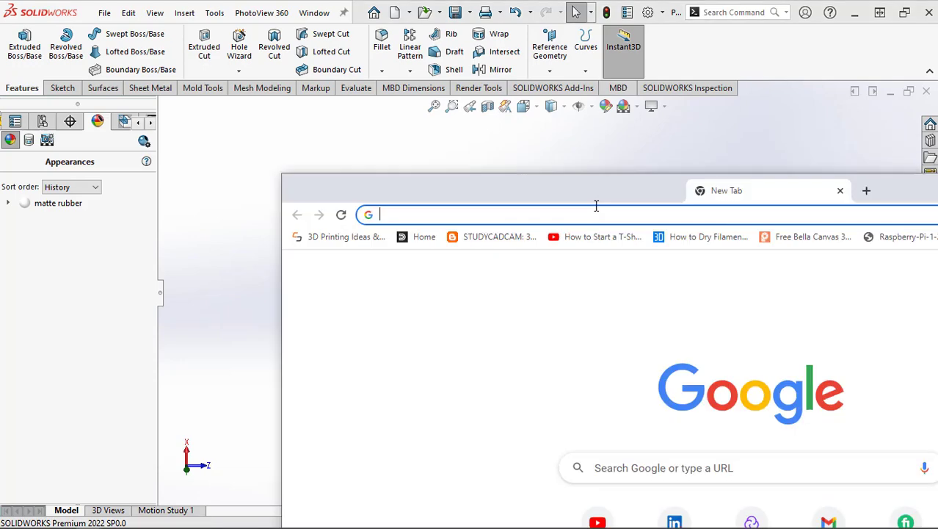
# Step: Search Google Images for 'tennis ball texture' and preview the first result
pyautogui.doubleClick(594, 194)
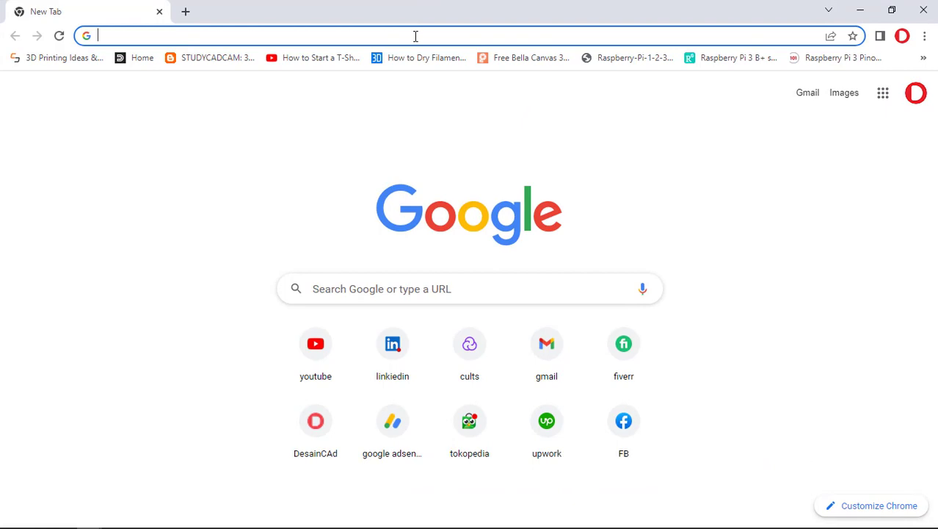
pyautogui.write('tennis')
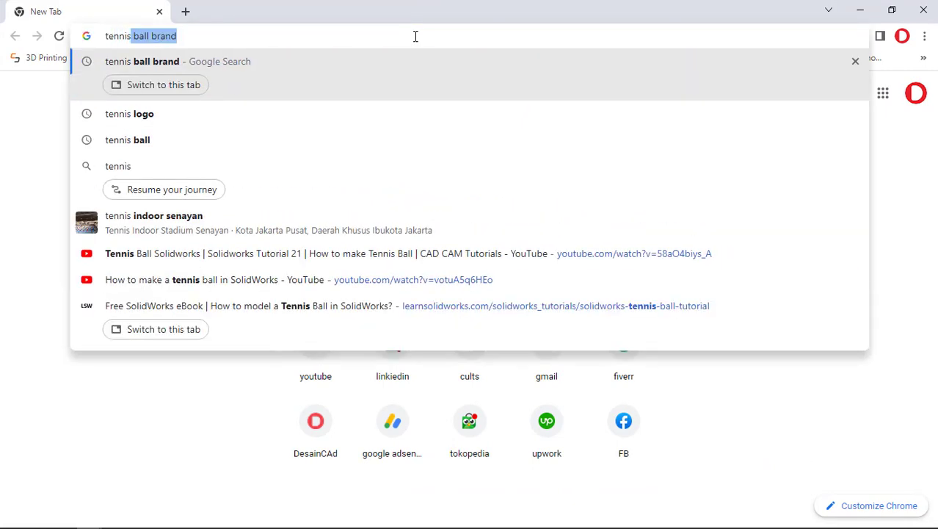
pyautogui.write(' ball te')
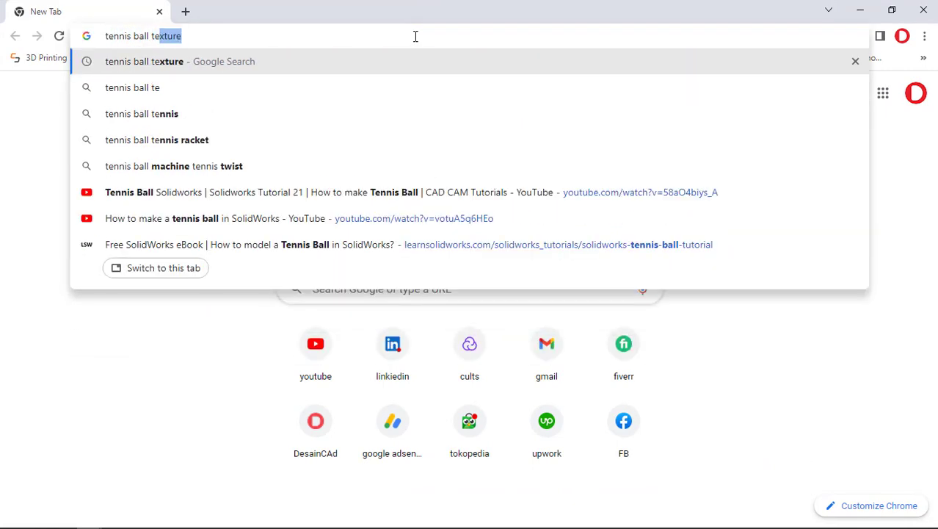
pyautogui.write('xture')
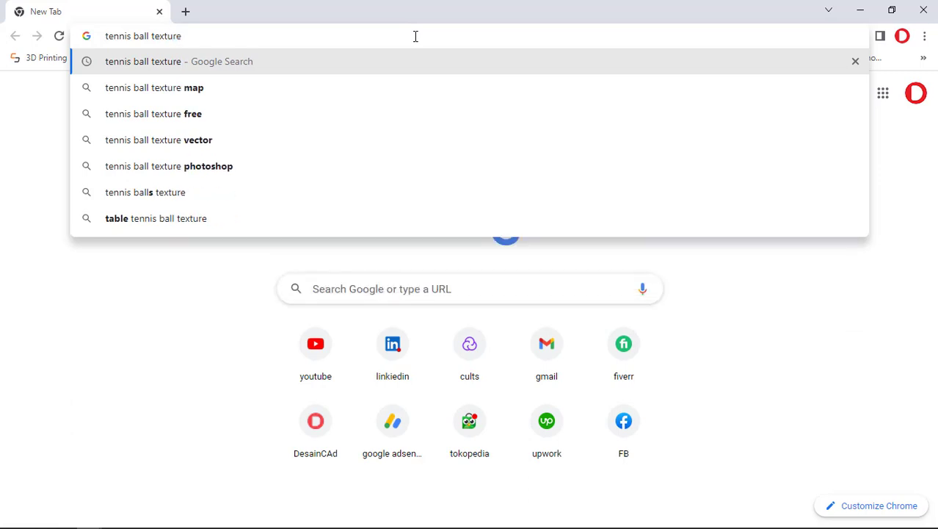
pyautogui.press('Return')
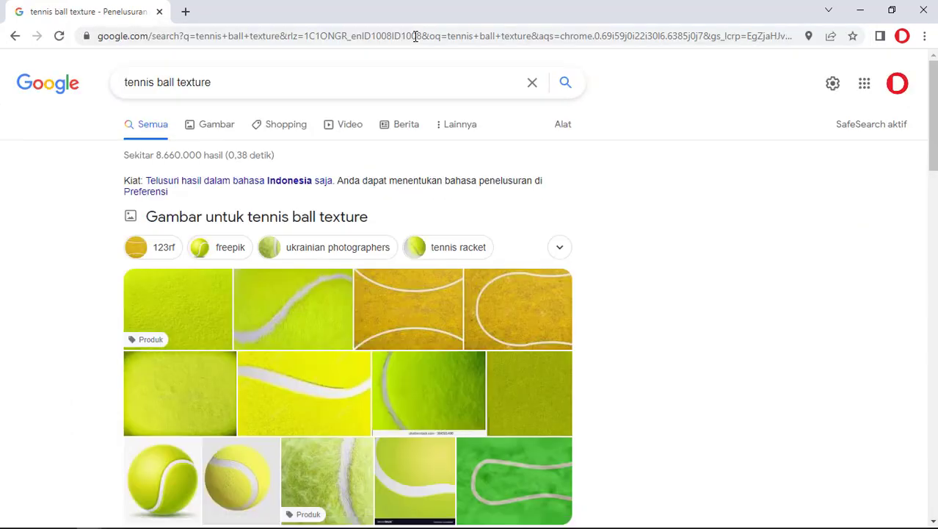
pyautogui.click(223, 129)
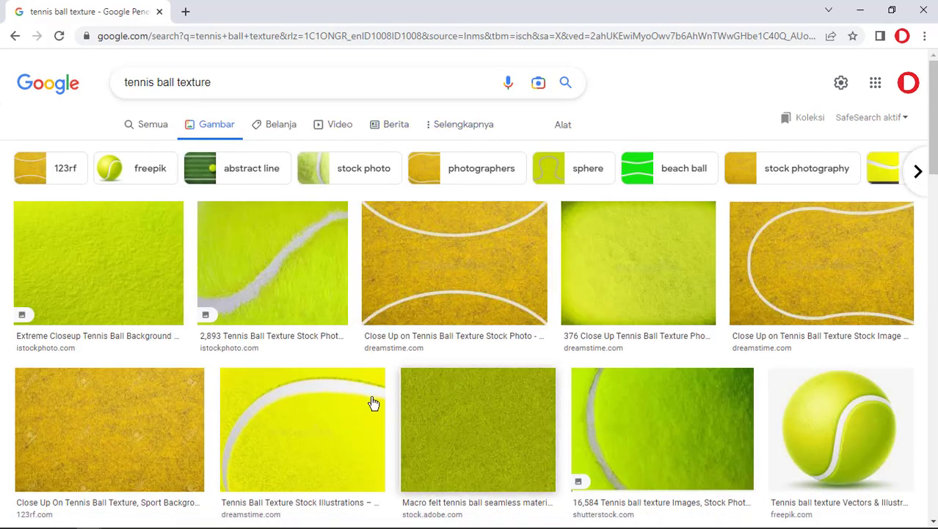
pyautogui.click(121, 264)
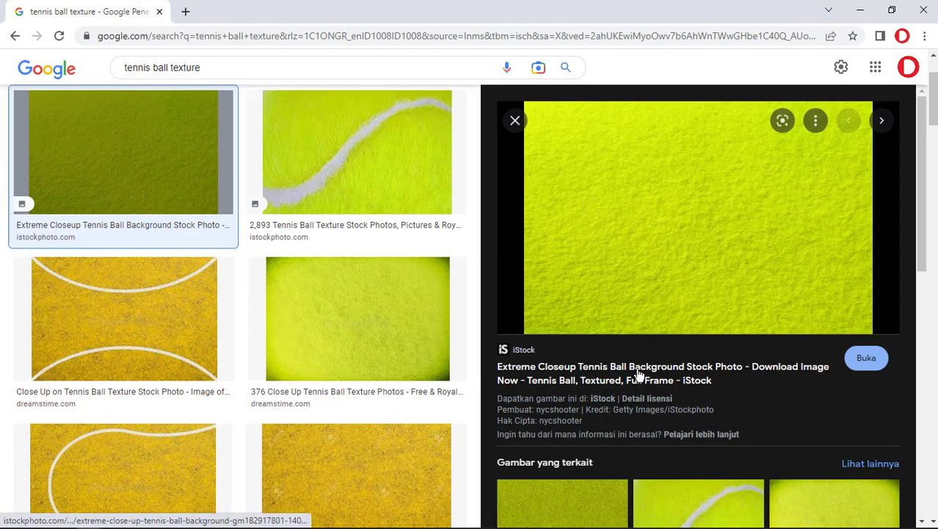
# Step: Save the texture image to the Desktop as tennis ball texture.jpg
pyautogui.moveTo(698, 216)
pyautogui.rightClick(667, 189)
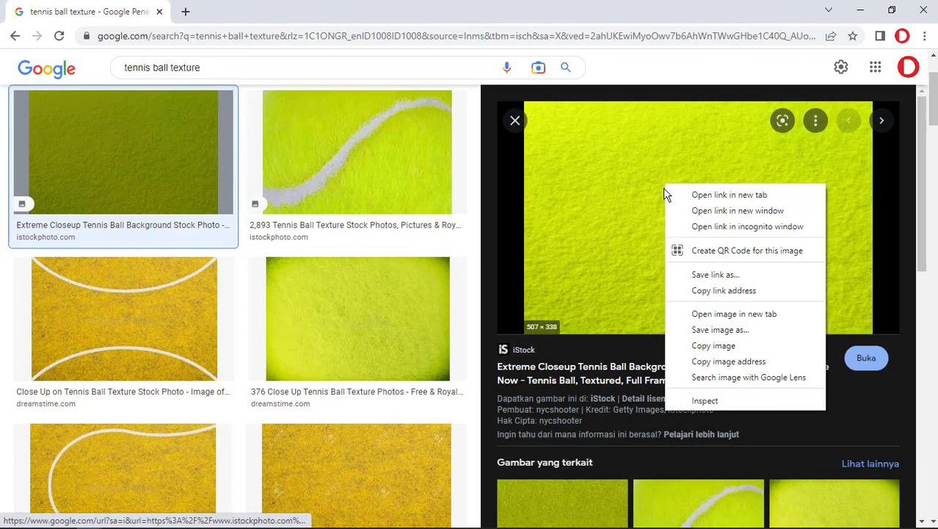
pyautogui.click(697, 331)
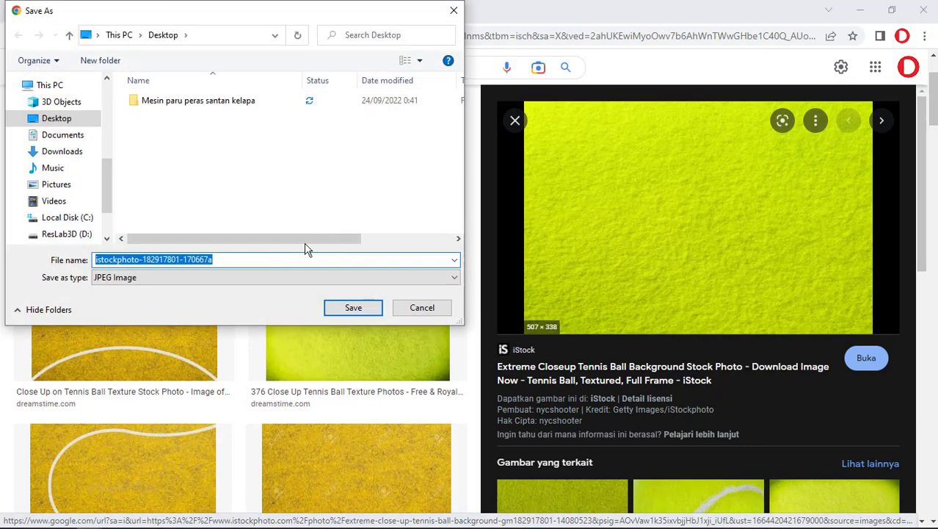
pyautogui.click(79, 121)
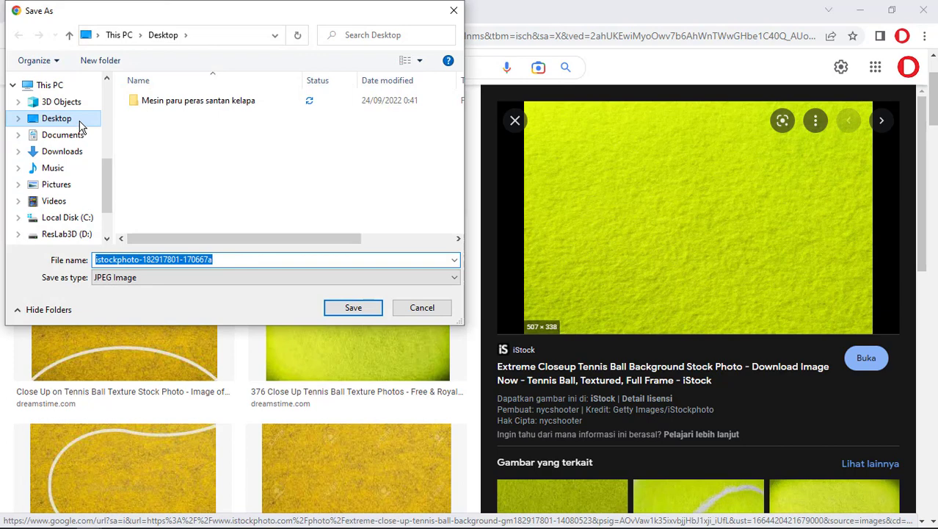
pyautogui.doubleClick(222, 260)
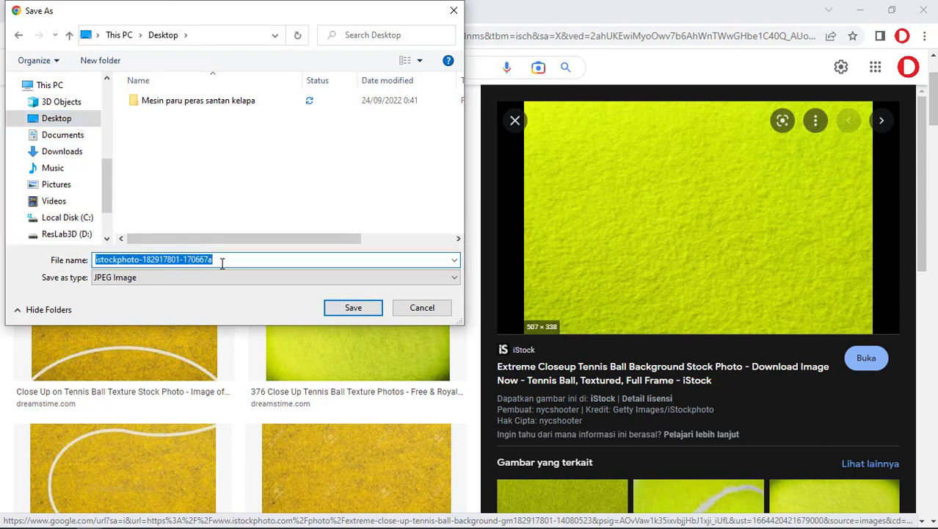
pyautogui.write('tennis ball texture')
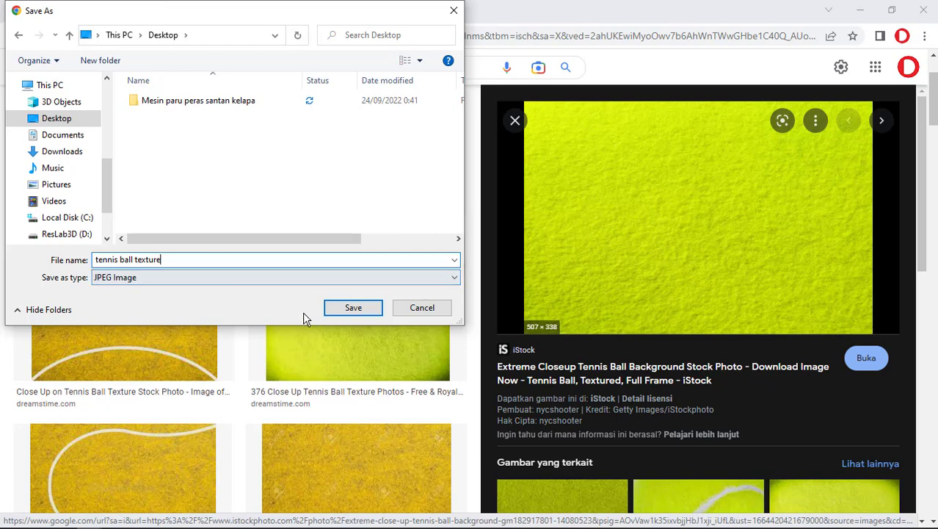
pyautogui.click(367, 314)
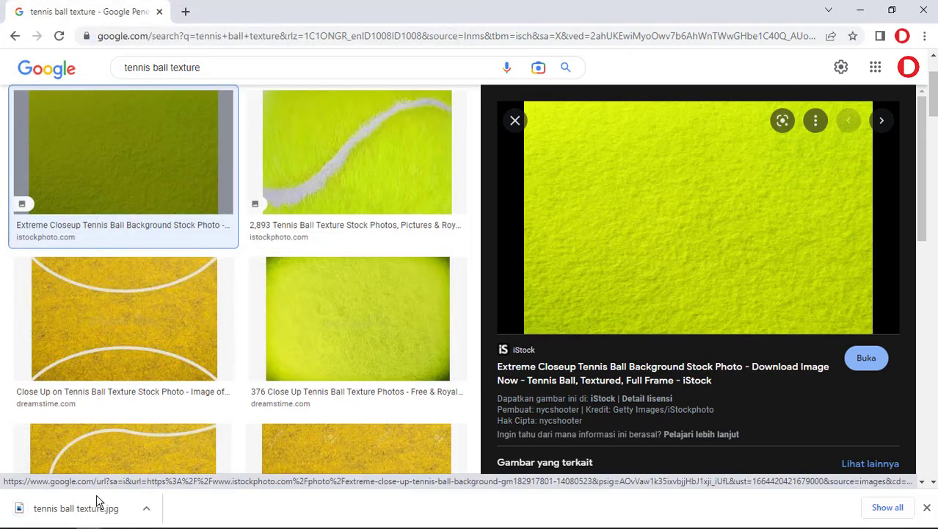
# Step: Drag tennis ball texture.jpg from the Desktop onto the ball and apply it to the whole body
pyautogui.click(862, 16)
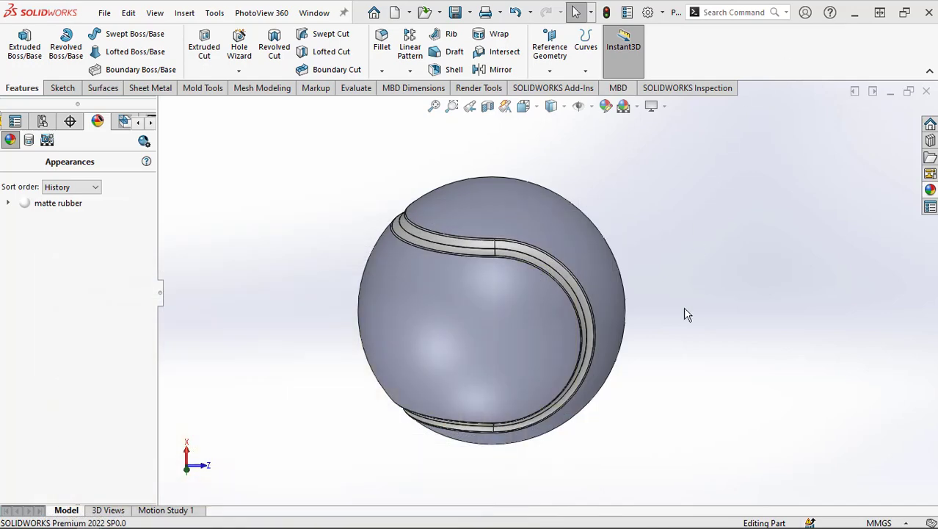
pyautogui.scroll(-3, 572, 426)
pyautogui.scroll(1, 562, 418)
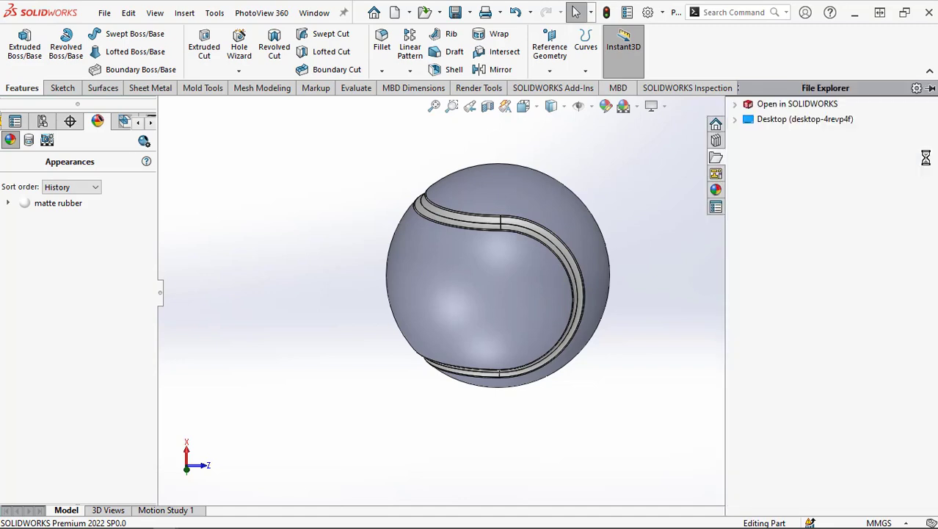
pyautogui.click(735, 119)
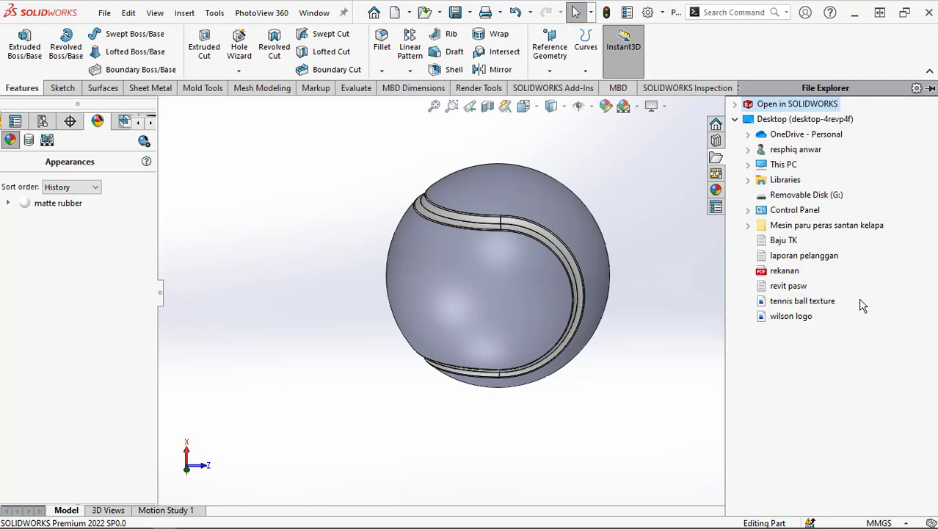
pyautogui.moveTo(820, 305); pyautogui.dragTo(501, 285)
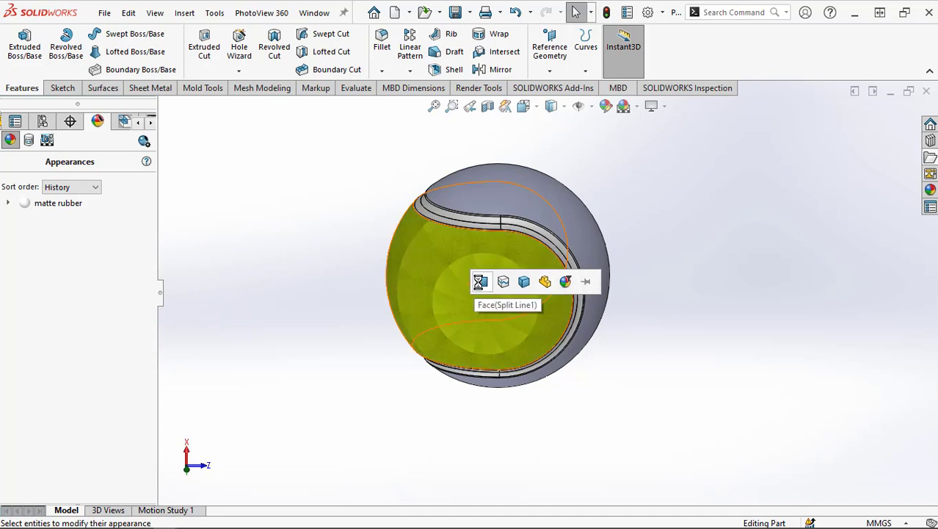
pyautogui.click(529, 283)
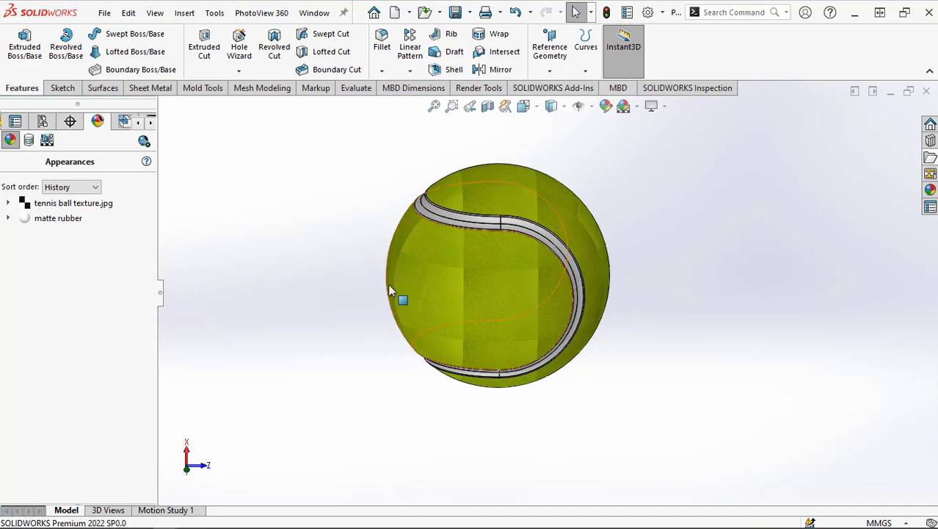
pyautogui.moveTo(360, 250)
pyautogui.mouseDown(button='middle')
pyautogui.moveTo(309, 194)
pyautogui.moveTo(275, 216)
pyautogui.moveTo(265, 283)
pyautogui.moveTo(295, 313)
pyautogui.moveTo(329, 327)
pyautogui.moveTo(348, 319)
pyautogui.moveTo(348, 228)
pyautogui.moveTo(343, 255)
pyautogui.mouseUp(button='middle')
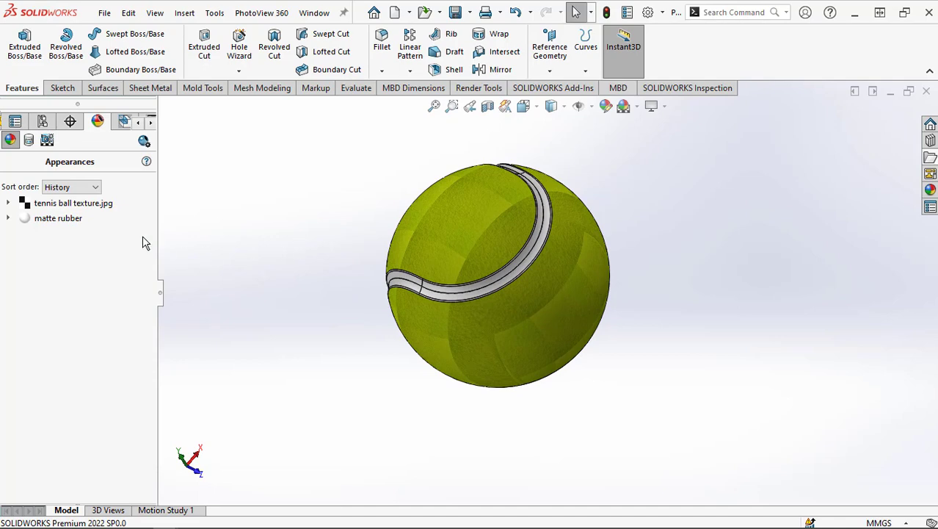
# Step: Enlarge and rotate the tennis ball texture mapping so the felt wraps the ball evenly
pyautogui.rightClick(61, 210)
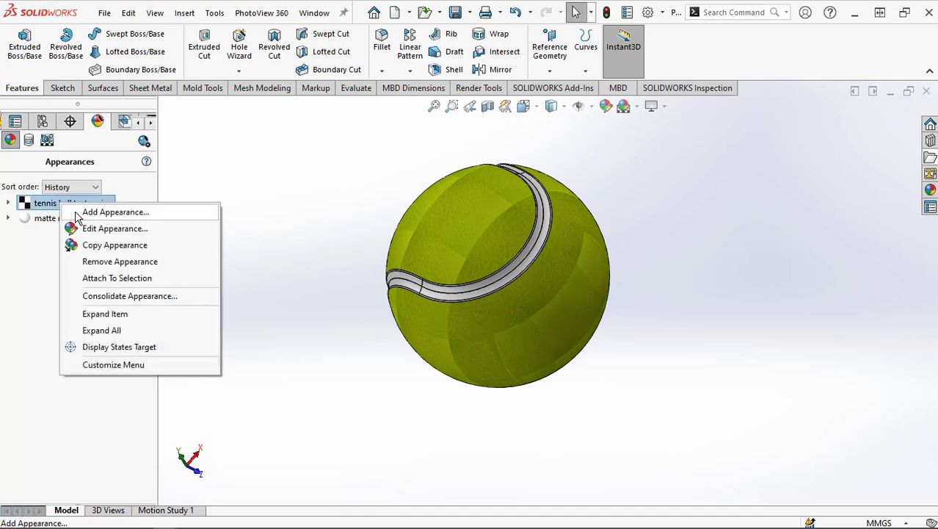
pyautogui.click(89, 230)
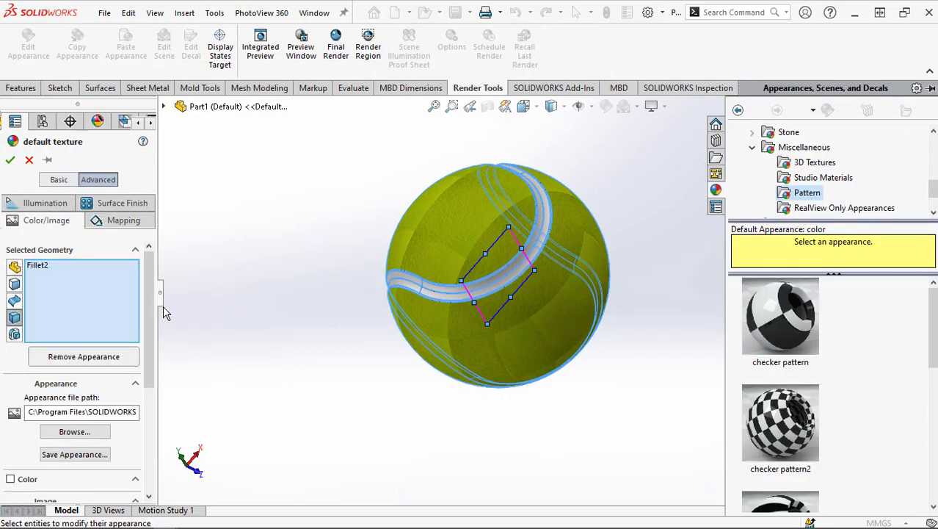
pyautogui.moveTo(149, 279); pyautogui.dragTo(151, 319)
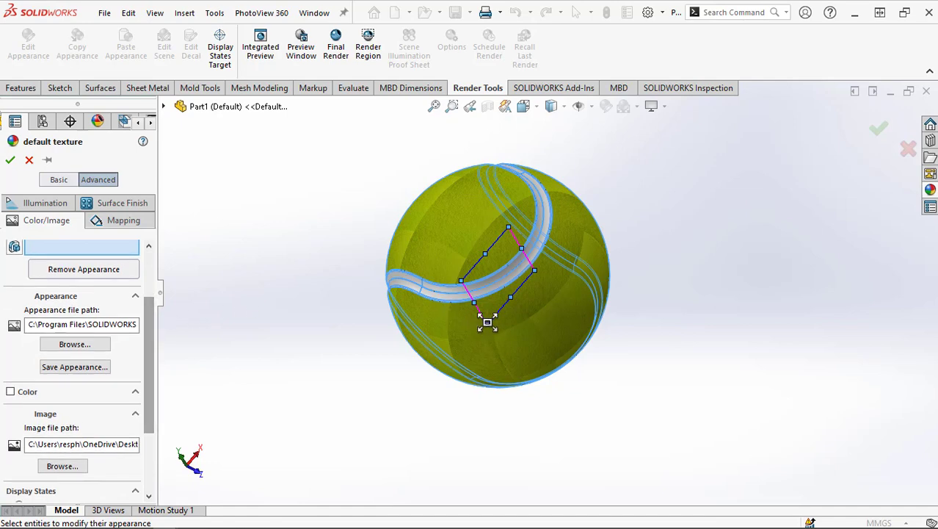
pyautogui.moveTo(487, 322); pyautogui.dragTo(522, 336)
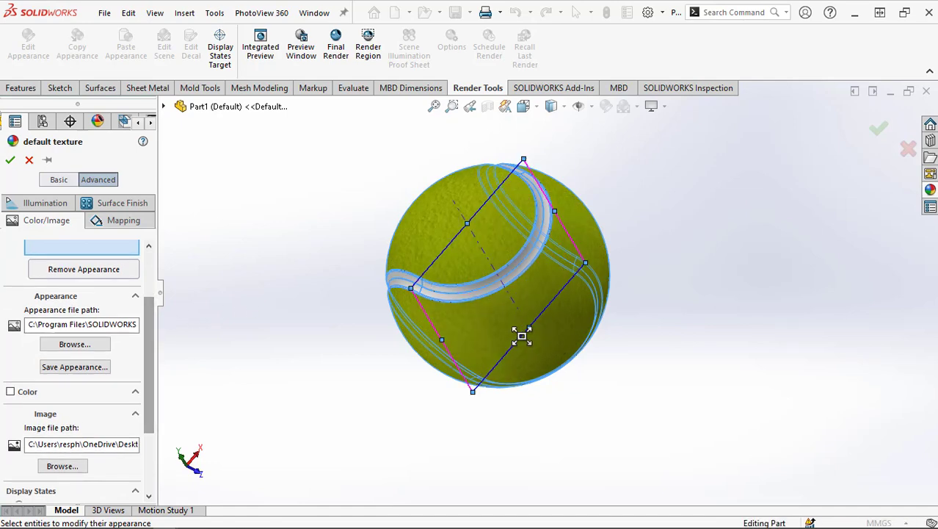
pyautogui.moveTo(612, 407)
pyautogui.mouseDown(button='middle')
pyautogui.moveTo(507, 403)
pyautogui.moveTo(564, 374)
pyautogui.mouseUp(button='middle')
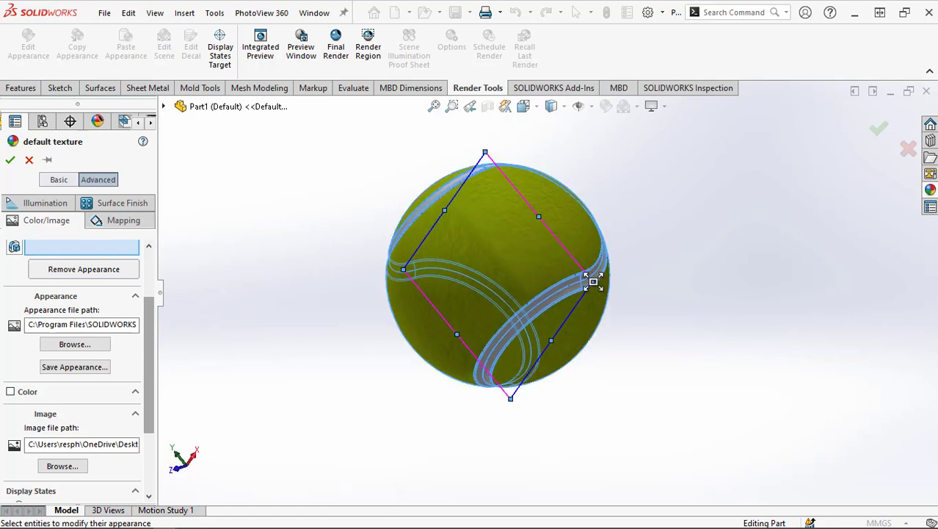
pyautogui.moveTo(593, 281)
pyautogui.mouseDown()
pyautogui.moveTo(631, 270)
pyautogui.moveTo(587, 314)
pyautogui.moveTo(603, 302)
pyautogui.mouseUp()
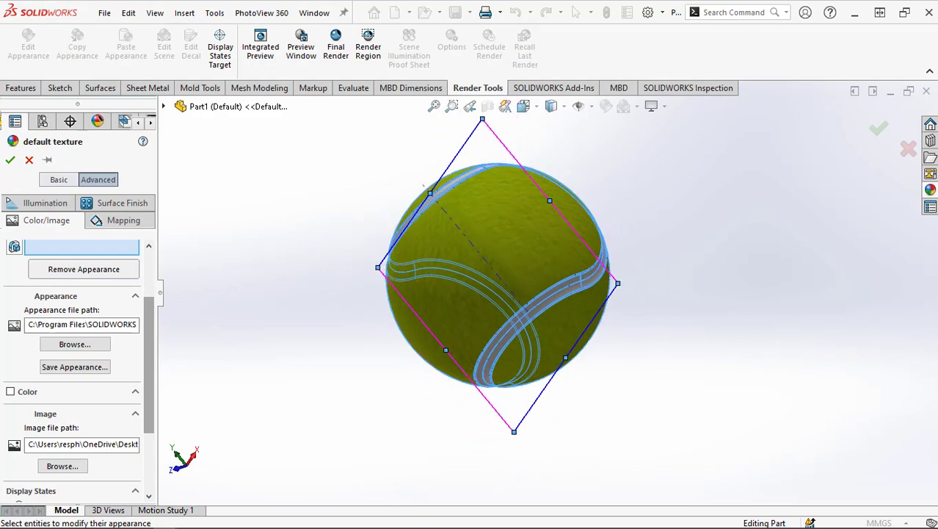
pyautogui.moveTo(604, 362); pyautogui.dragTo(426, 234)
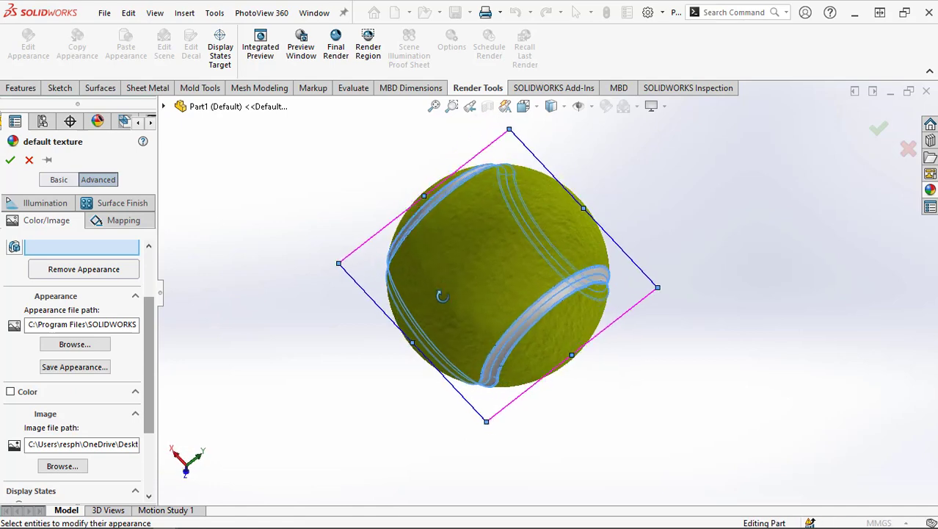
pyautogui.moveTo(626, 453)
pyautogui.mouseDown()
pyautogui.moveTo(579, 311)
pyautogui.moveTo(618, 370)
pyautogui.mouseUp()
pyautogui.click(11, 160)
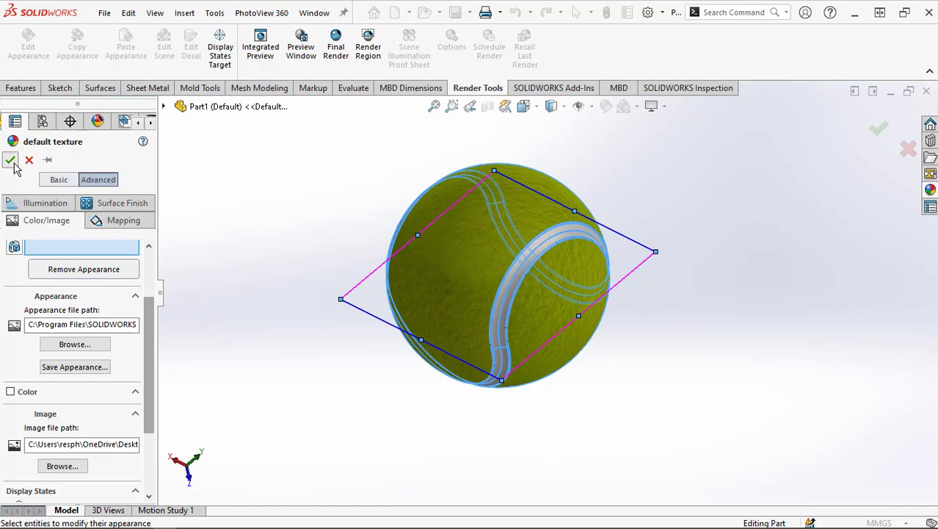
pyautogui.moveTo(615, 370)
pyautogui.mouseDown(button='middle')
pyautogui.moveTo(334, 326)
pyautogui.moveTo(293, 391)
pyautogui.moveTo(289, 440)
pyautogui.moveTo(360, 470)
pyautogui.moveTo(478, 455)
pyautogui.moveTo(533, 419)
pyautogui.moveTo(584, 287)
pyautogui.moveTo(622, 226)
pyautogui.moveTo(670, 177)
pyautogui.moveTo(664, 153)
pyautogui.mouseUp(button='middle')
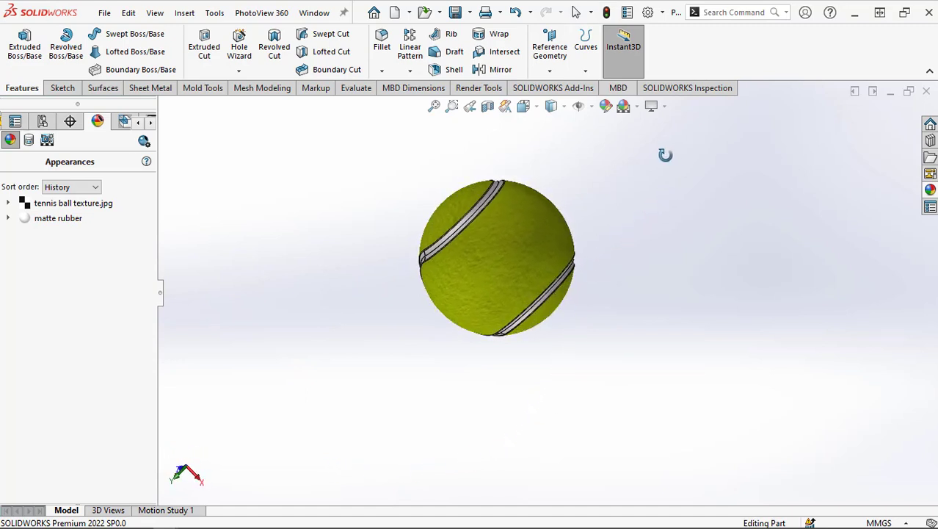
pyautogui.scroll(-2, 585, 211)
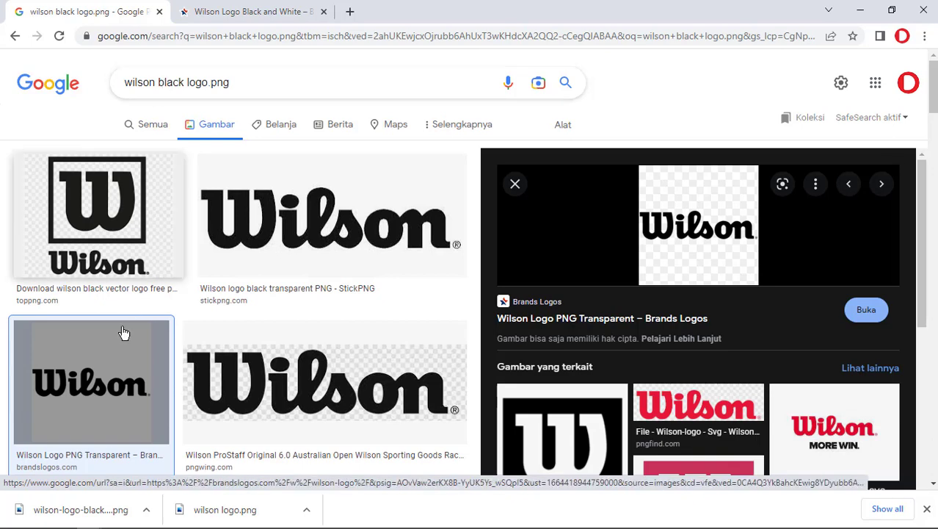
# Step: Open the Wilson Logo Black and White page on Brands Logos from the image results
pyautogui.click(114, 364)
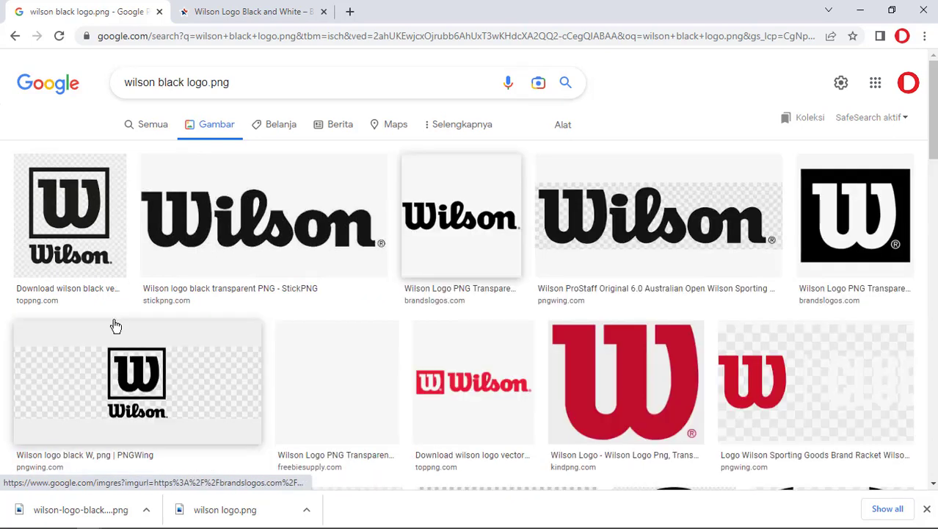
pyautogui.click(113, 378)
pyautogui.click(118, 332)
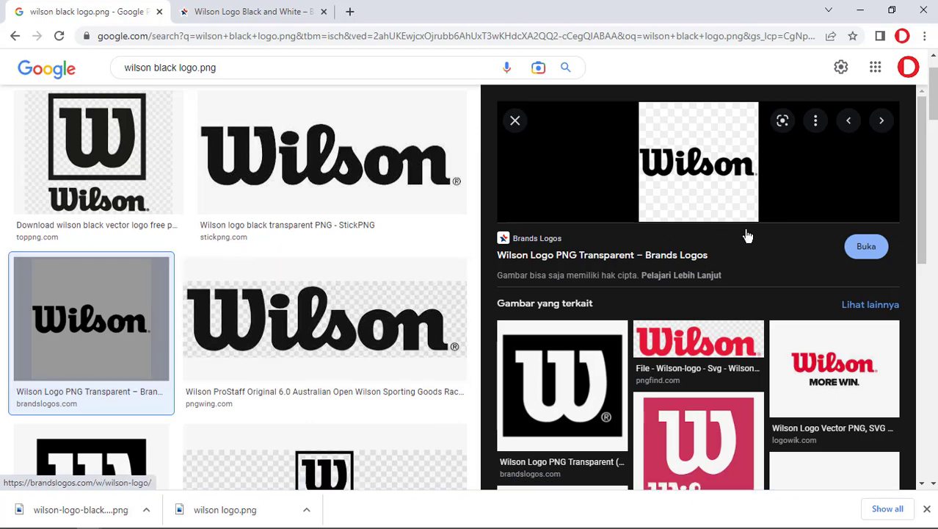
pyautogui.click(859, 250)
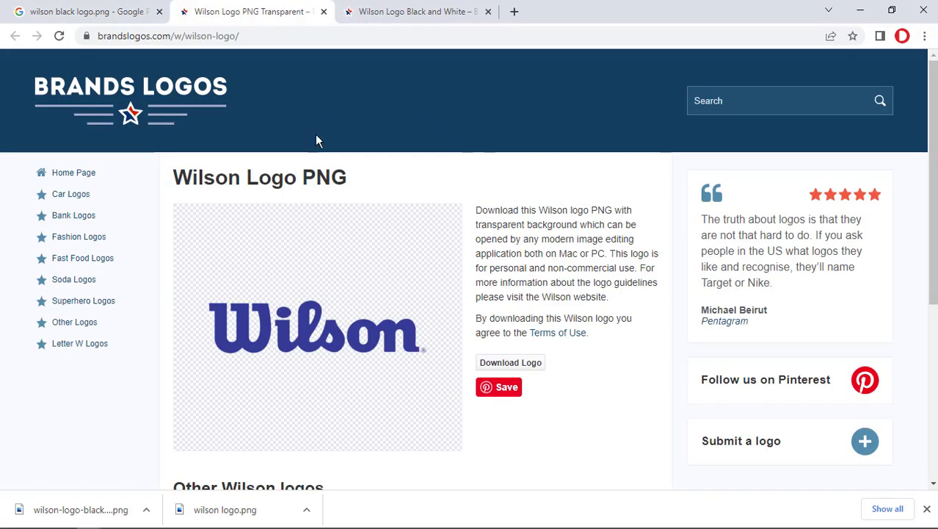
pyautogui.scroll(-3, 269, 308)
pyautogui.scroll(-1, 412, 296)
pyautogui.click(413, 296)
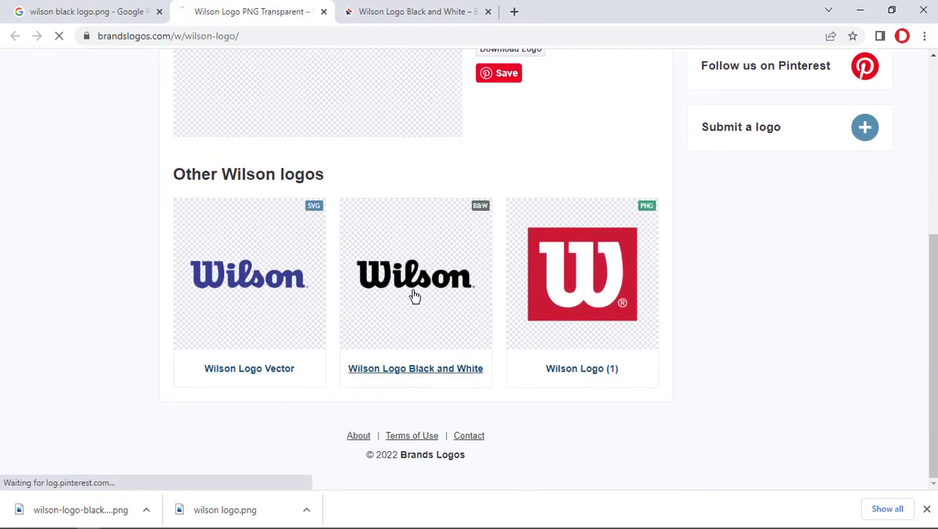
# Step: Download the black-and-white Wilson logo PNG and minimize Chrome back to SOLIDWORKS
pyautogui.scroll(-1, 387, 318)
pyautogui.scroll(-1, 397, 314)
pyautogui.scroll(1, 382, 294)
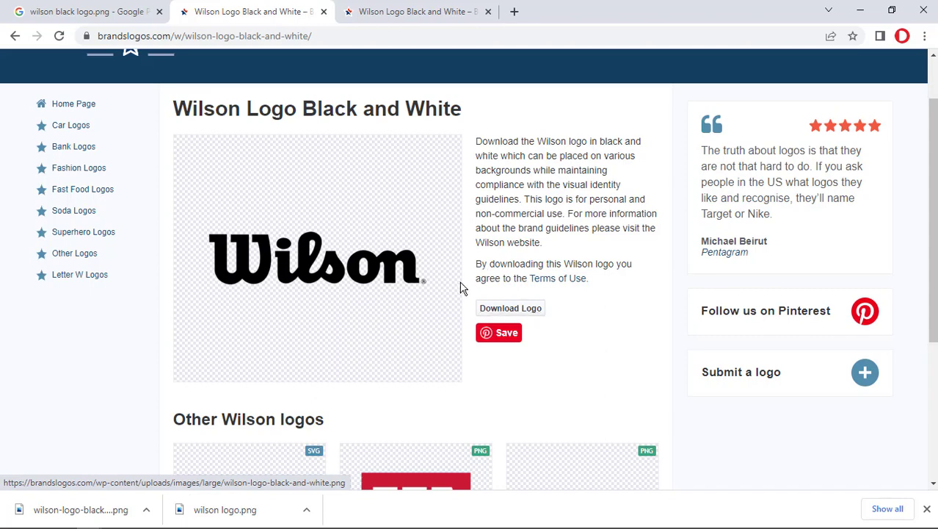
pyautogui.click(511, 310)
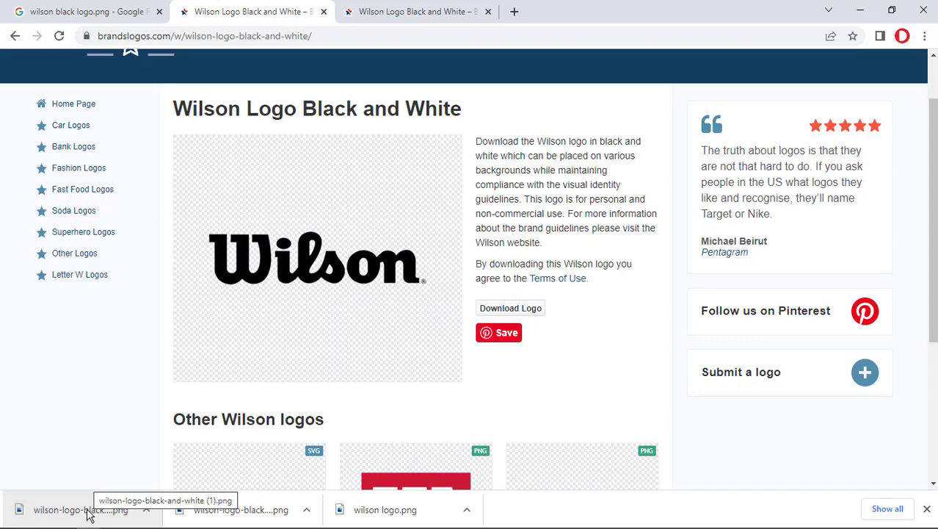
pyautogui.click(861, 15)
pyautogui.scroll(-2, 636, 417)
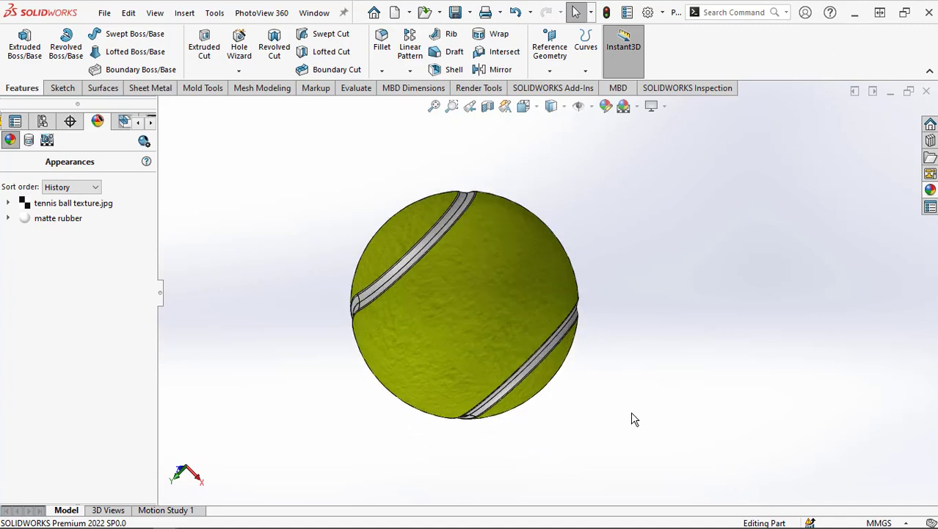
# Step: Show the ball from the Back view and zoom out slightly
pyautogui.click(564, 107)
pyautogui.click(538, 106)
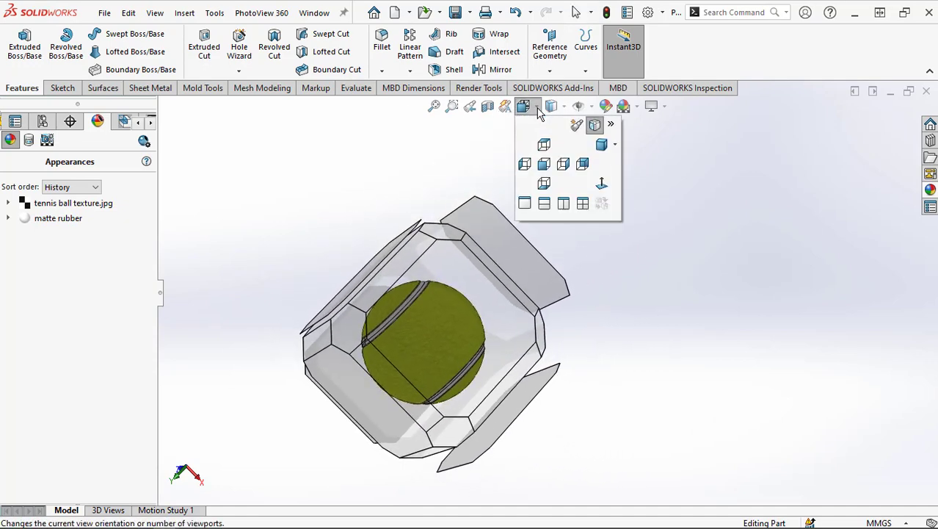
pyautogui.click(582, 163)
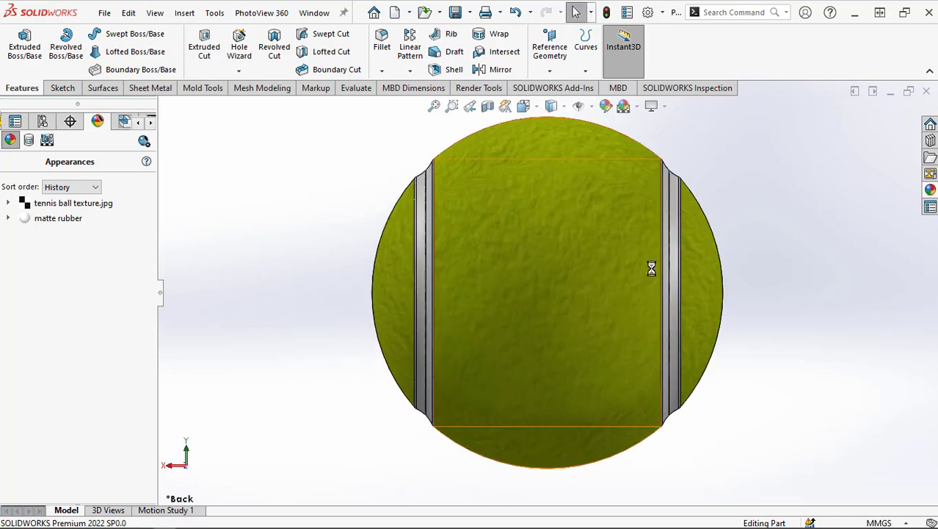
pyautogui.press('z')
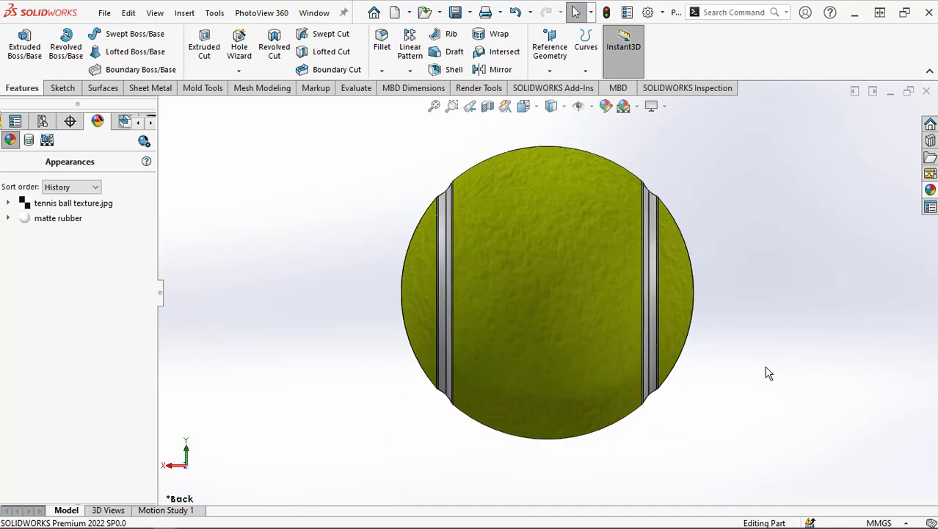
pyautogui.press('z')
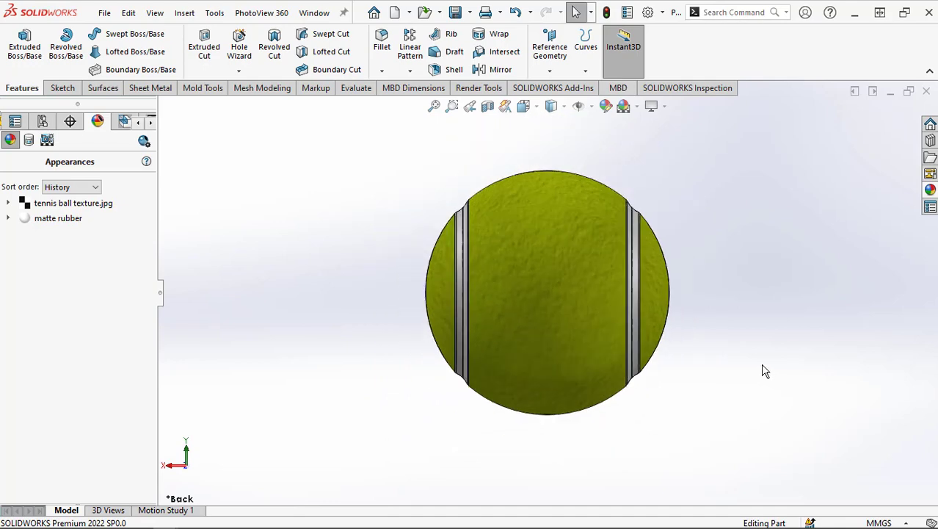
# Step: Drag the default Designed with SolidWorks decal from the decal library onto the ball
pyautogui.click(29, 141)
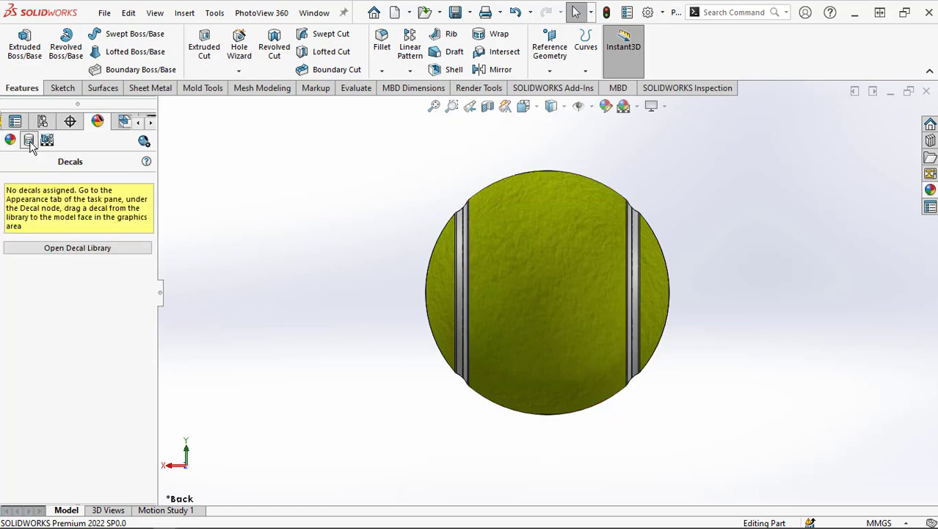
pyautogui.click(73, 249)
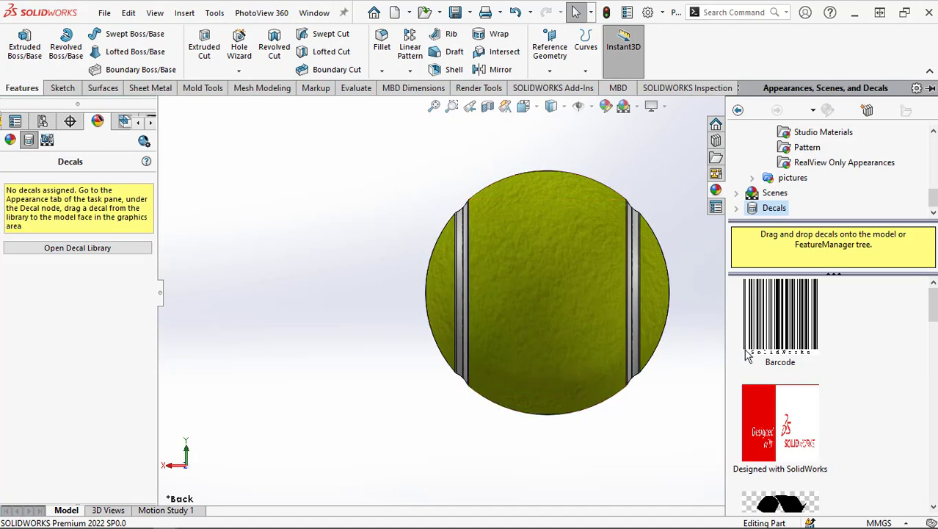
pyautogui.scroll(-3, 808, 411)
pyautogui.scroll(-2, 808, 411)
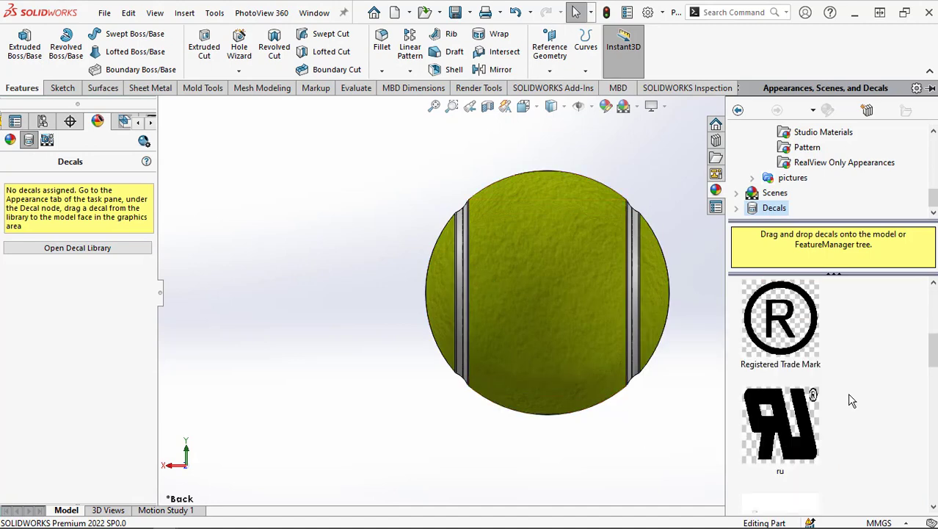
pyautogui.scroll(5, 850, 400)
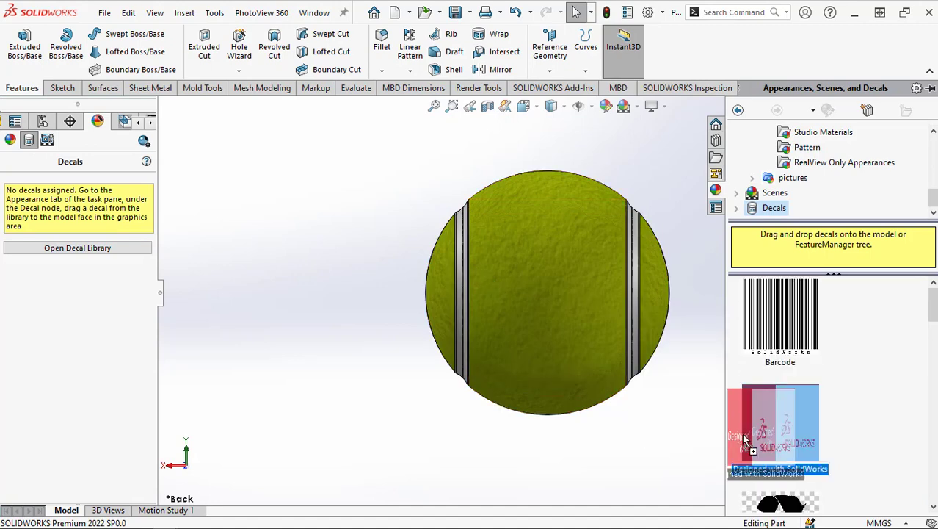
pyautogui.moveTo(817, 430); pyautogui.dragTo(572, 314)
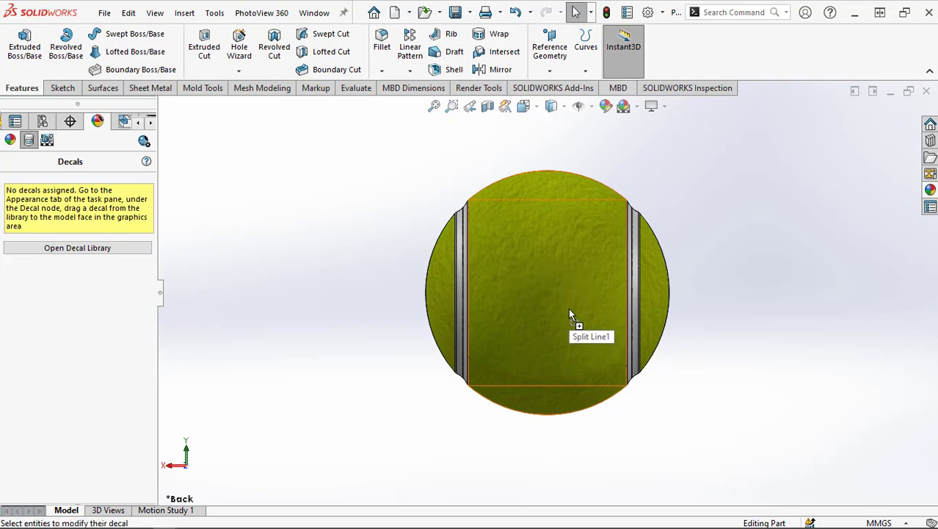
# Step: Move the decal to the front centre of the ball and orbit to check its placement
pyautogui.moveTo(541, 378); pyautogui.dragTo(468, 352, button='middle')
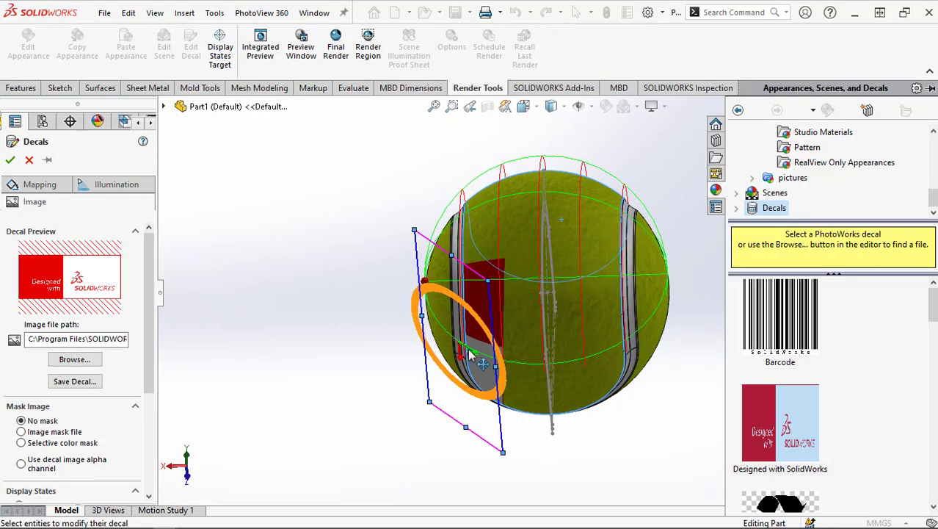
pyautogui.moveTo(474, 357); pyautogui.dragTo(514, 297)
pyautogui.moveTo(617, 416)
pyautogui.mouseDown(button='middle')
pyautogui.moveTo(590, 478)
pyautogui.moveTo(709, 314)
pyautogui.mouseUp(button='middle')
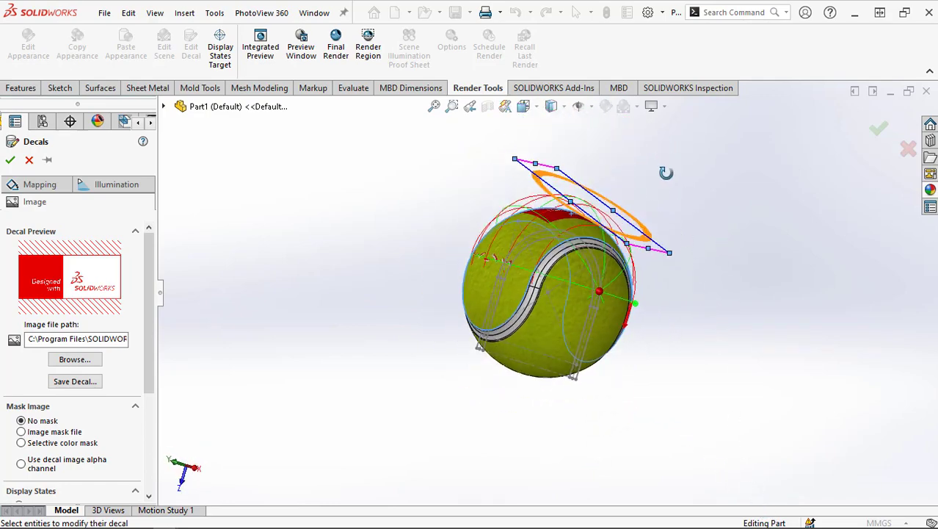
pyautogui.moveTo(666, 173); pyautogui.dragTo(327, 388, button='middle')
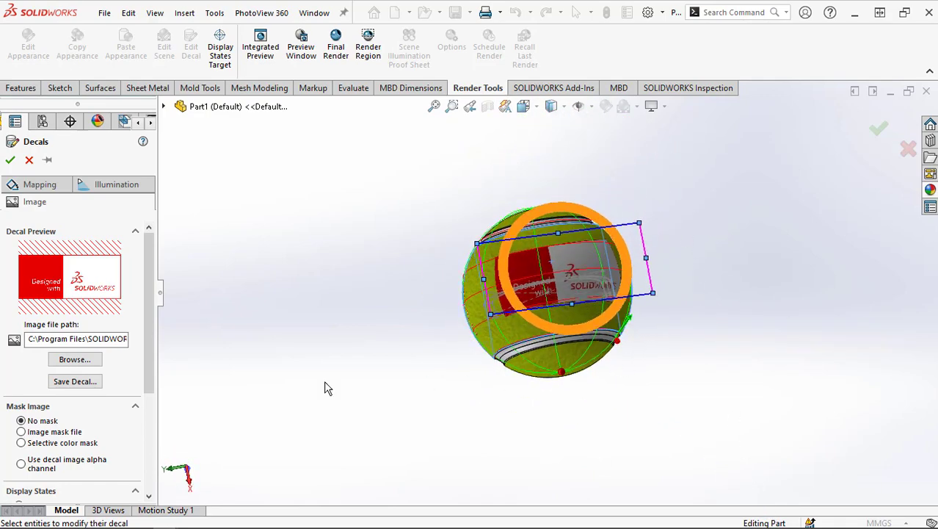
# Step: Replace the decal image with wilson-logo-black-and-white (1) from the Downloads folder
pyautogui.click(81, 360)
pyautogui.moveTo(301, 294)
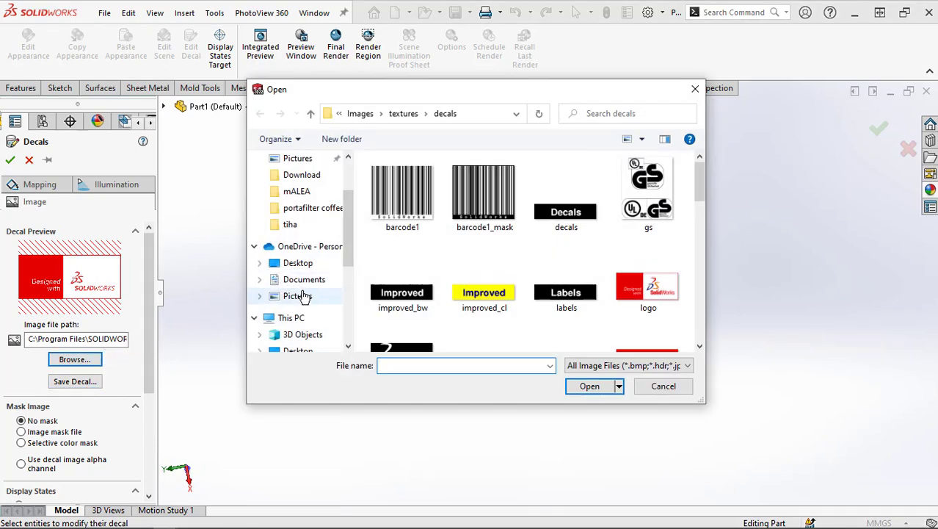
pyautogui.scroll(3, 305, 268)
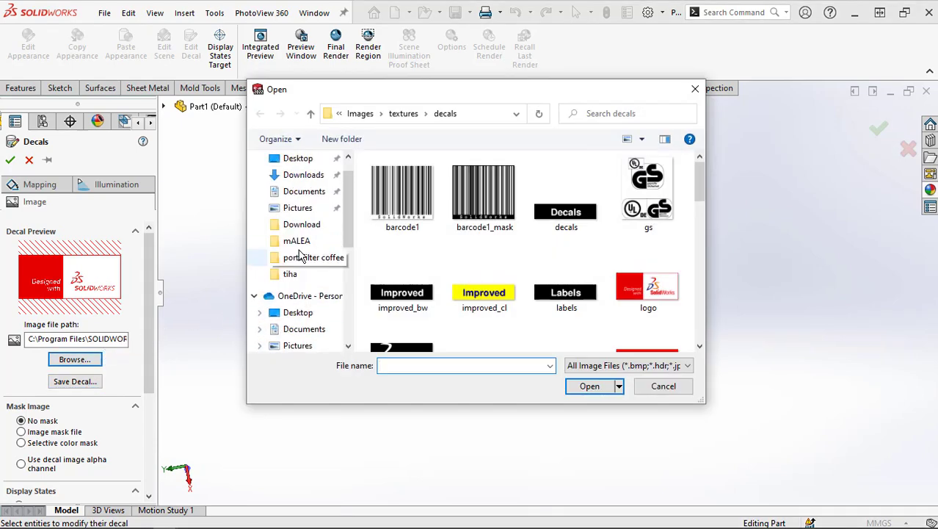
pyautogui.scroll(2, 311, 235)
pyautogui.click(301, 202)
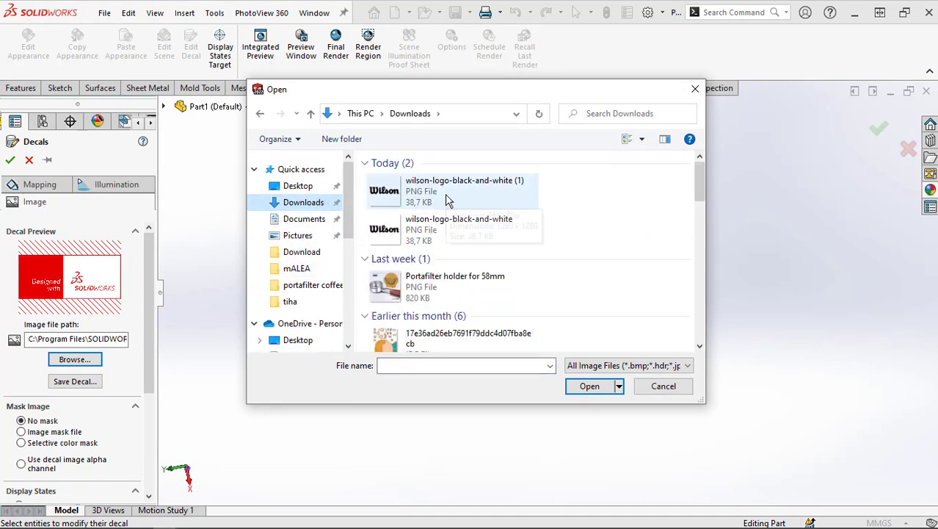
pyautogui.click(449, 202)
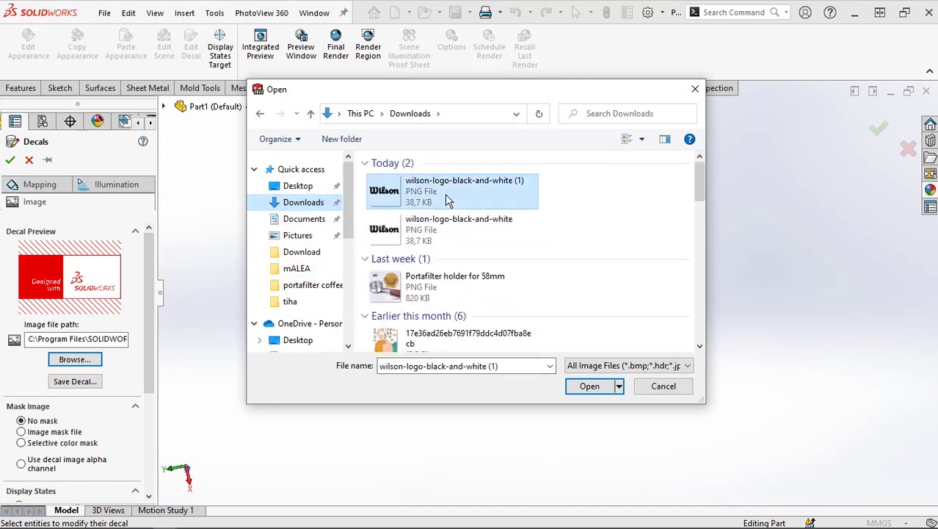
pyautogui.click(590, 386)
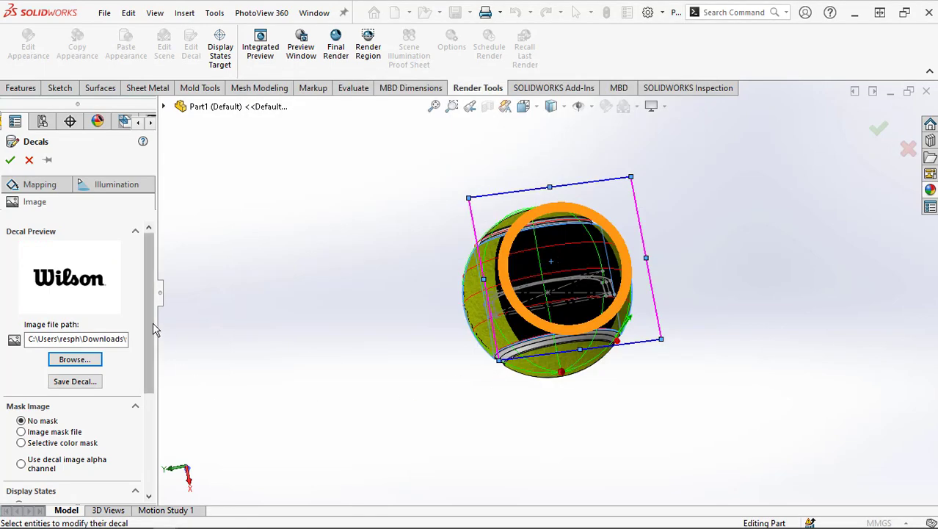
# Step: Enable the decal image alpha channel so the Wilson logo's background is transparent
pyautogui.scroll(-2, 152, 336)
pyautogui.scroll(-2, 151, 356)
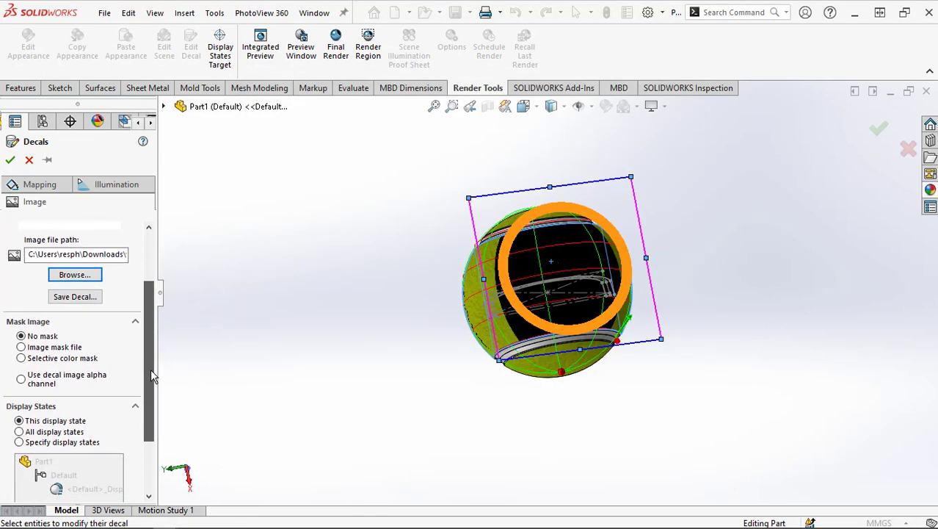
pyautogui.click(22, 379)
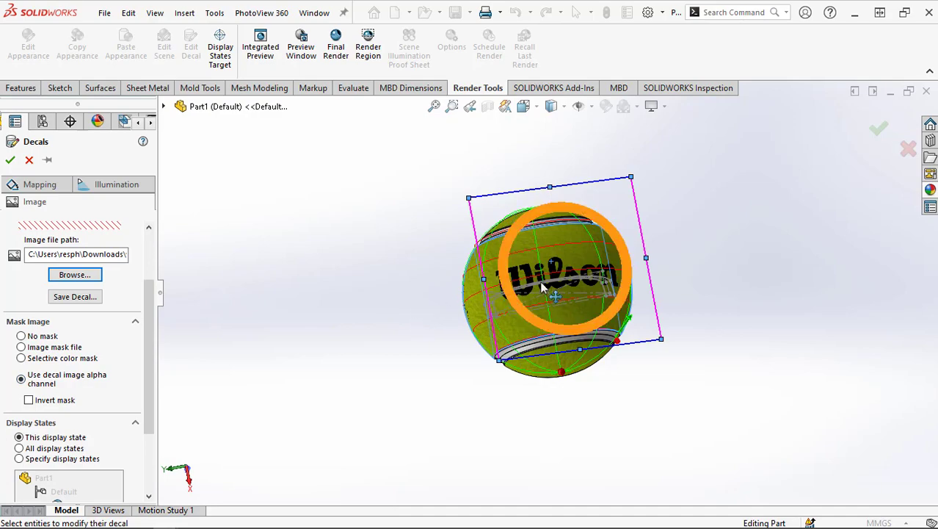
pyautogui.scroll(-2, 542, 288)
pyautogui.scroll(2, 708, 411)
# Step: Switch to the Back view and scale the Wilson decal down on the ball
pyautogui.moveTo(685, 389)
pyautogui.mouseDown(button='middle')
pyautogui.moveTo(669, 260)
pyautogui.moveTo(683, 390)
pyautogui.moveTo(662, 410)
pyautogui.moveTo(676, 432)
pyautogui.mouseUp(button='middle')
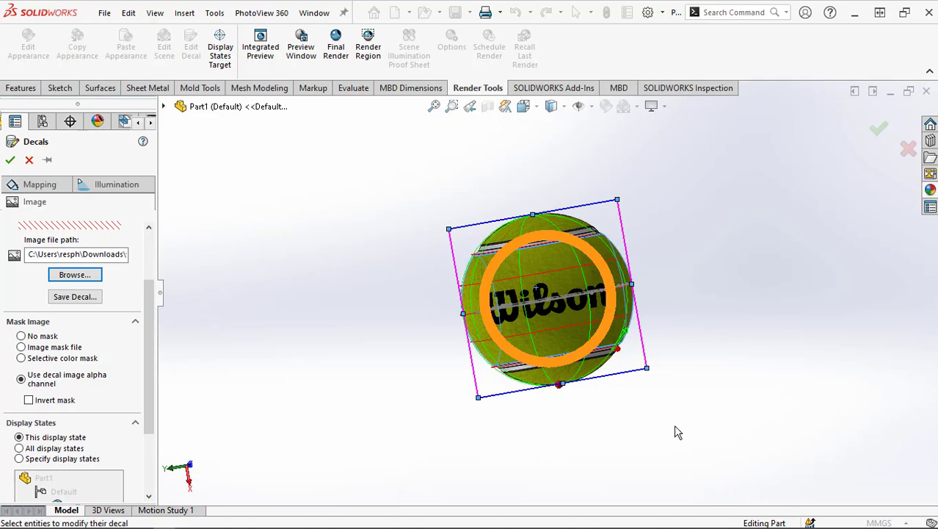
pyautogui.click(536, 110)
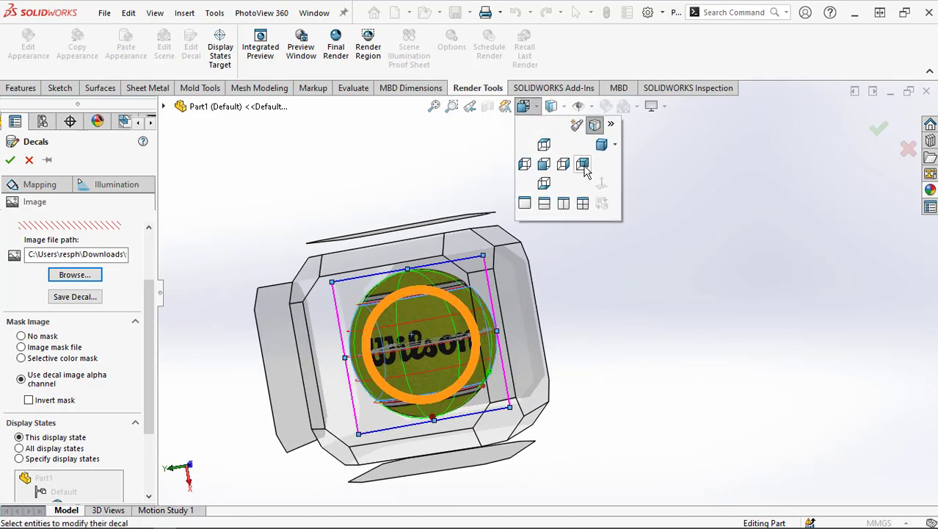
pyautogui.click(584, 165)
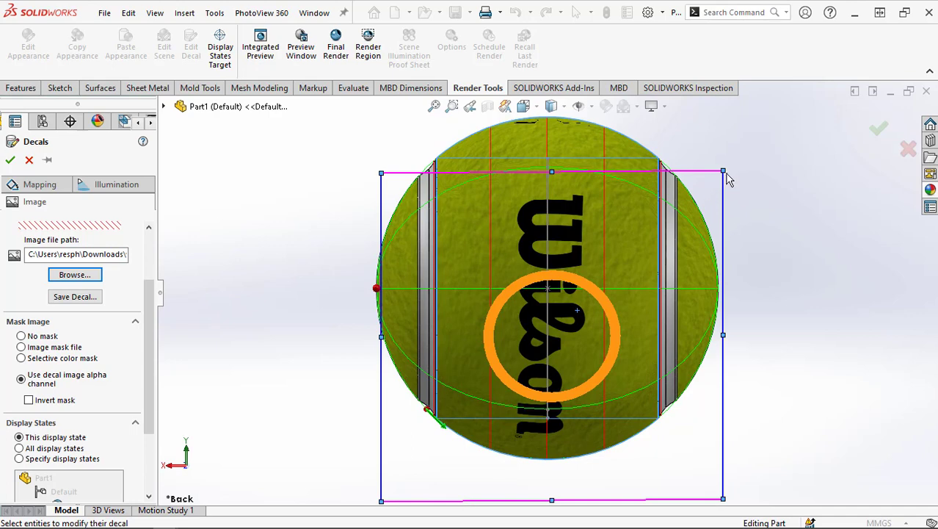
pyautogui.moveTo(723, 171)
pyautogui.mouseDown()
pyautogui.moveTo(707, 184)
pyautogui.moveTo(671, 276)
pyautogui.mouseUp()
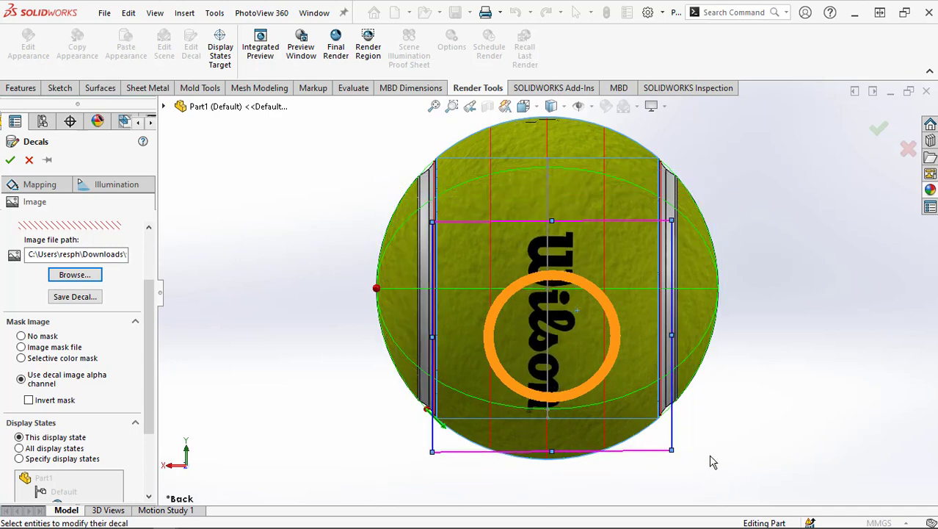
pyautogui.moveTo(711, 461)
pyautogui.mouseDown(button='middle')
pyautogui.moveTo(708, 373)
pyautogui.moveTo(723, 402)
pyautogui.mouseUp(button='middle')
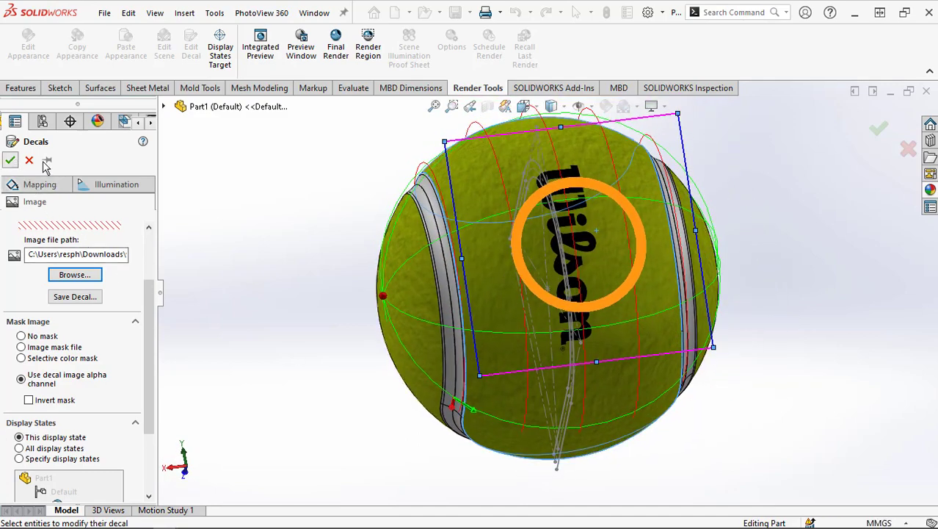
# Step: Fit the ball in view and apply the Plain White scene behind it
pyautogui.press('z')
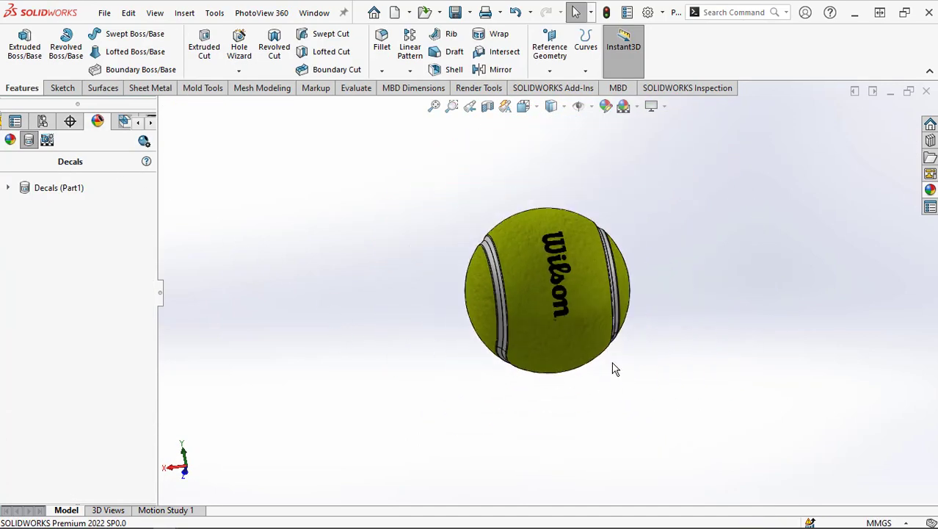
pyautogui.moveTo(614, 368)
pyautogui.mouseDown(button='middle')
pyautogui.moveTo(635, 348)
pyautogui.moveTo(662, 365)
pyautogui.moveTo(693, 461)
pyautogui.moveTo(637, 474)
pyautogui.moveTo(643, 436)
pyautogui.moveTo(625, 394)
pyautogui.moveTo(630, 399)
pyautogui.moveTo(653, 353)
pyautogui.moveTo(639, 216)
pyautogui.moveTo(595, 168)
pyautogui.moveTo(429, 207)
pyautogui.moveTo(322, 314)
pyautogui.moveTo(327, 453)
pyautogui.moveTo(419, 434)
pyautogui.moveTo(287, 384)
pyautogui.moveTo(325, 466)
pyautogui.moveTo(324, 453)
pyautogui.mouseUp(button='middle')
pyautogui.scroll(-1, 639, 300)
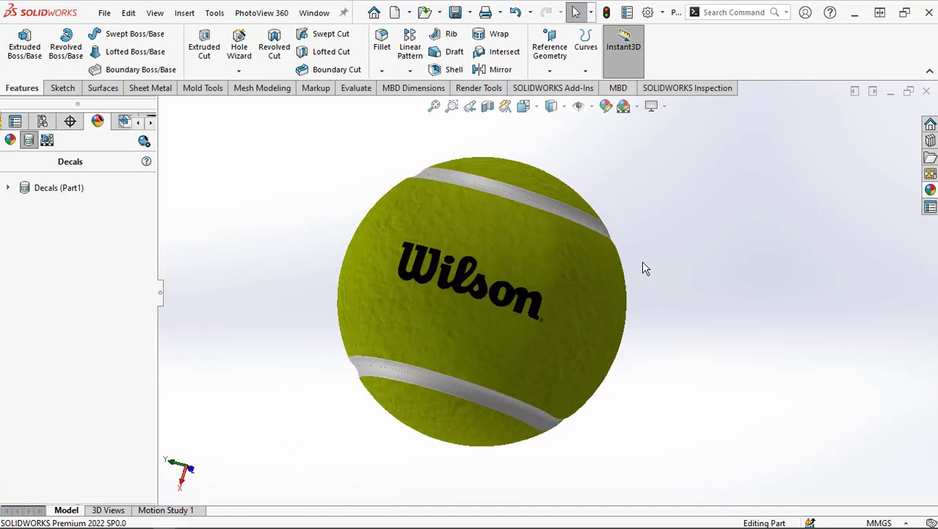
pyautogui.click(637, 108)
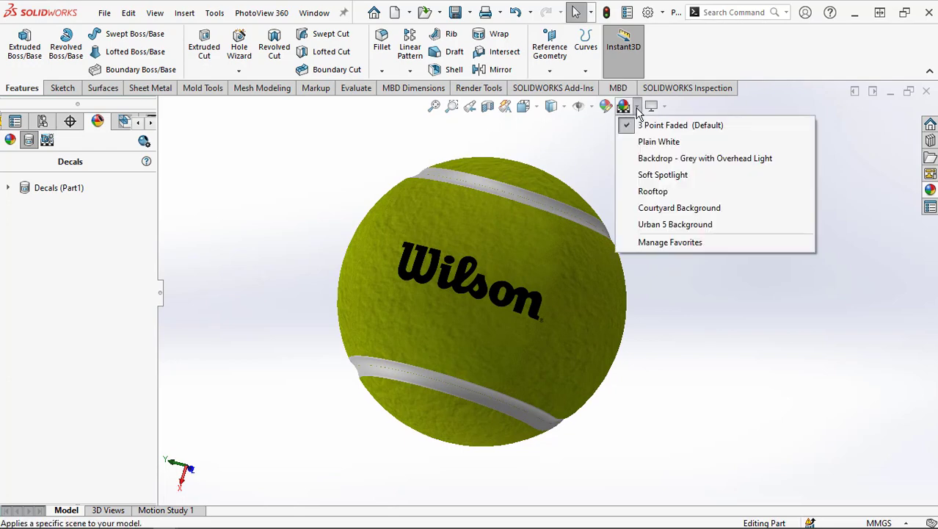
pyautogui.click(637, 107)
pyautogui.click(637, 107)
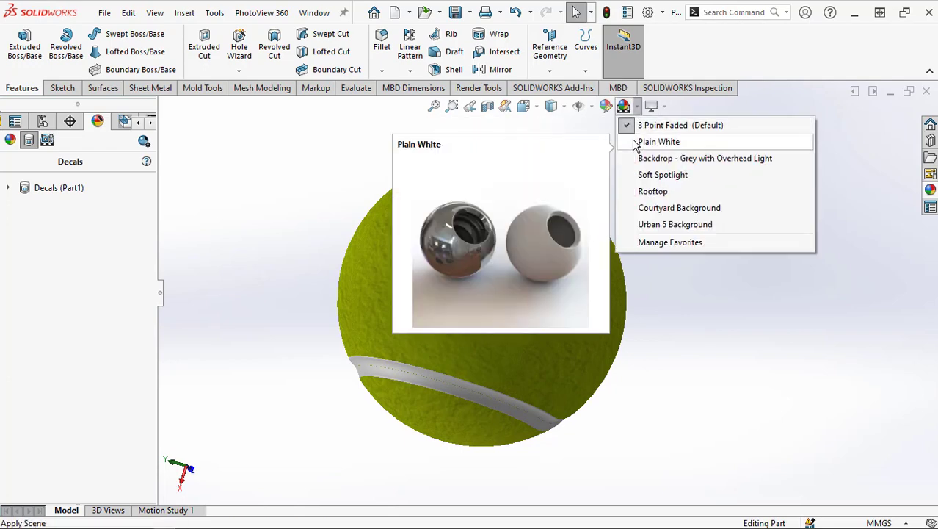
pyautogui.click(634, 142)
# Step: Orbit, pan and zoom to present the finished ball with its Wilson logo
pyautogui.moveTo(624, 421)
pyautogui.mouseDown(button='middle')
pyautogui.moveTo(616, 390)
pyautogui.moveTo(616, 405)
pyautogui.mouseUp(button='middle')
pyautogui.scroll(-3, 529, 307)
pyautogui.scroll(-3, 562, 310)
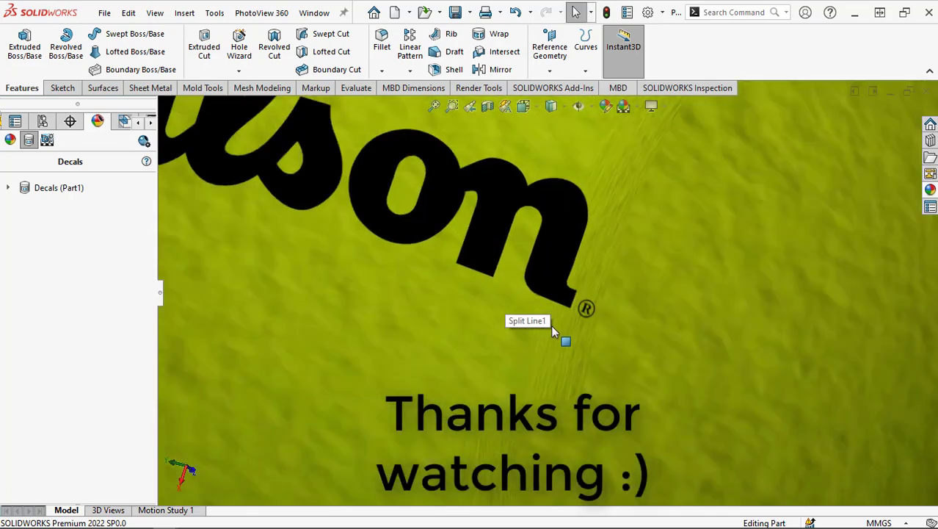
pyautogui.scroll(3, 561, 335)
pyautogui.scroll(3, 549, 351)
pyautogui.keyDown('ctrl'); pyautogui.moveTo(430, 311); pyautogui.dragTo(430, 278, button='middle'); pyautogui.keyUp('ctrl')
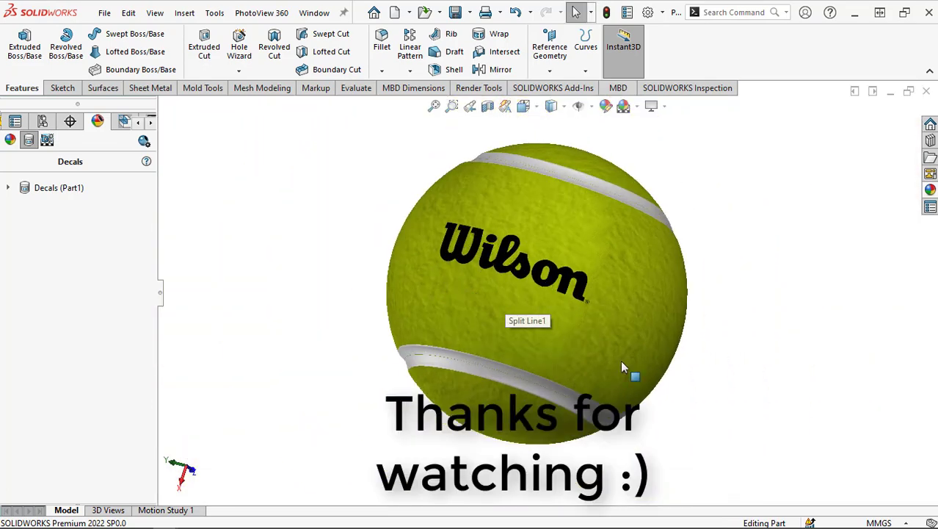
pyautogui.moveTo(723, 428)
pyautogui.mouseDown(button='middle')
pyautogui.moveTo(740, 438)
pyautogui.moveTo(731, 440)
pyautogui.mouseUp(button='middle')
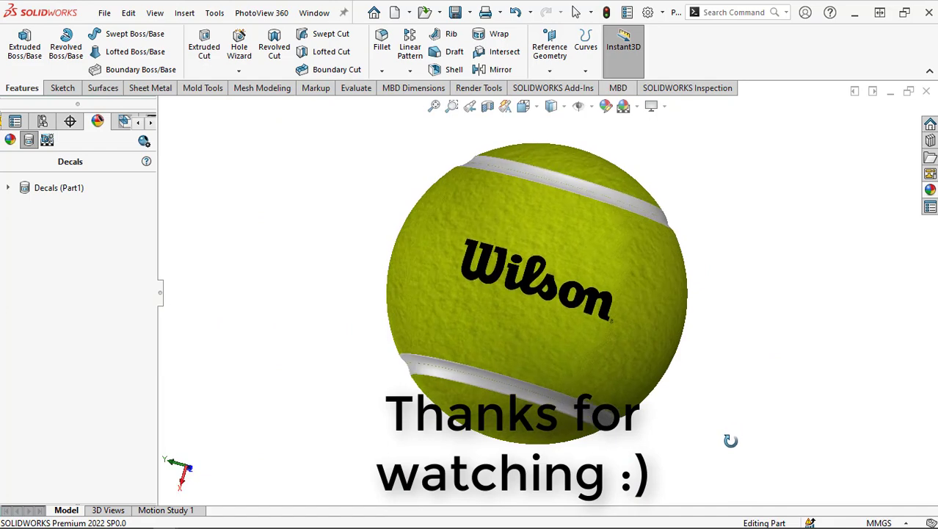
pyautogui.scroll(2, 734, 448)
pyautogui.scroll(-2, 738, 441)
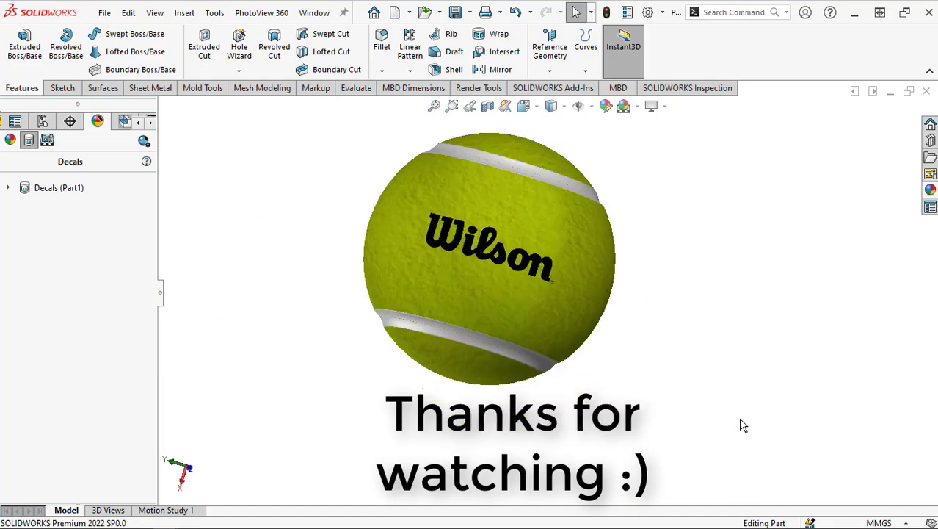